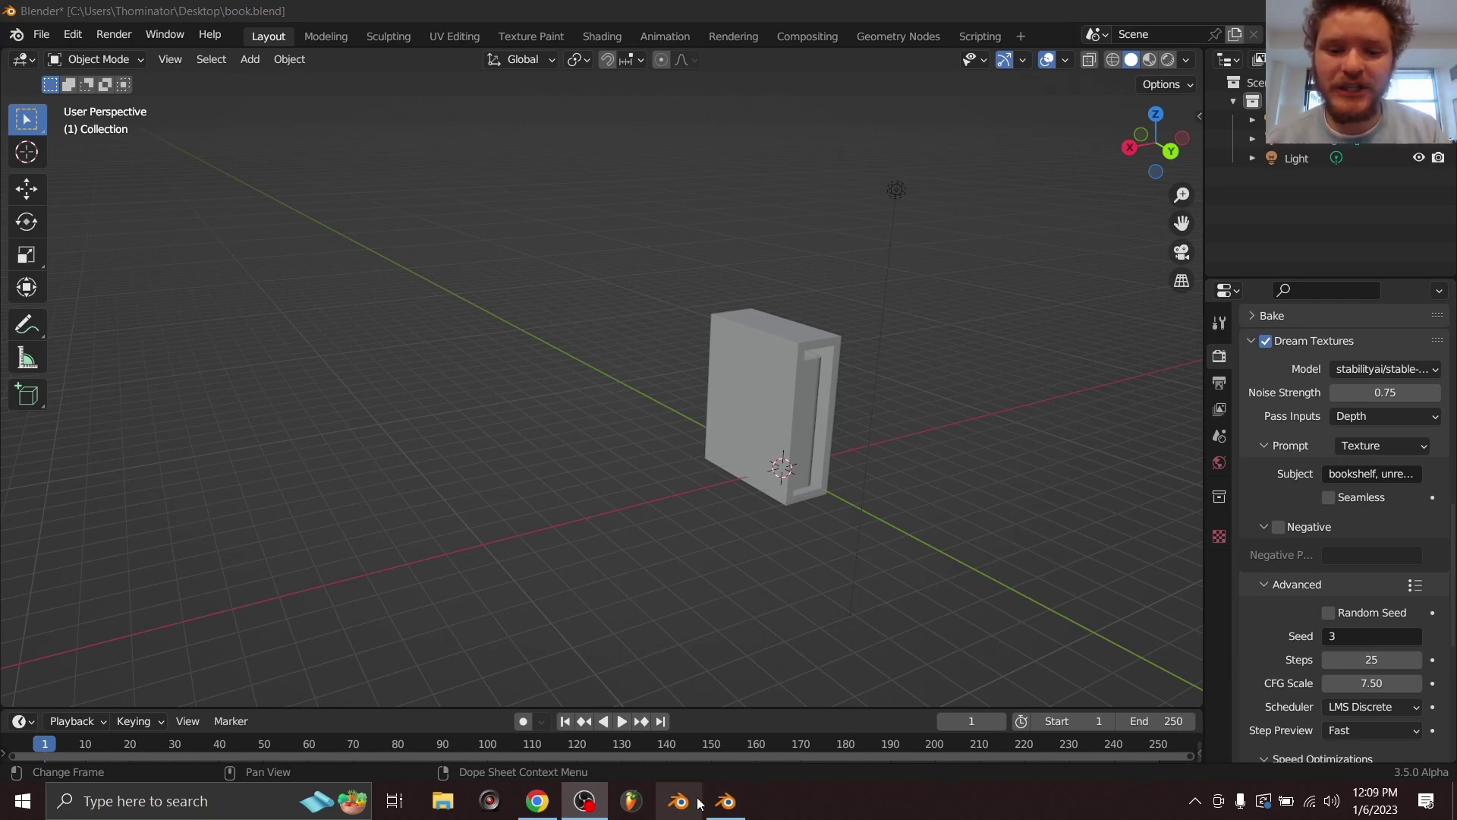
Switch to the other Blender window, play the bookshelf animation, and examine the books filling the shelf
{"action": "left_click", "coordinate": [726, 801]}
{"action": "key", "text": "q"}
{"action": "left_click", "coordinate": [809, 353]}
{"action": "key", "text": "space"}
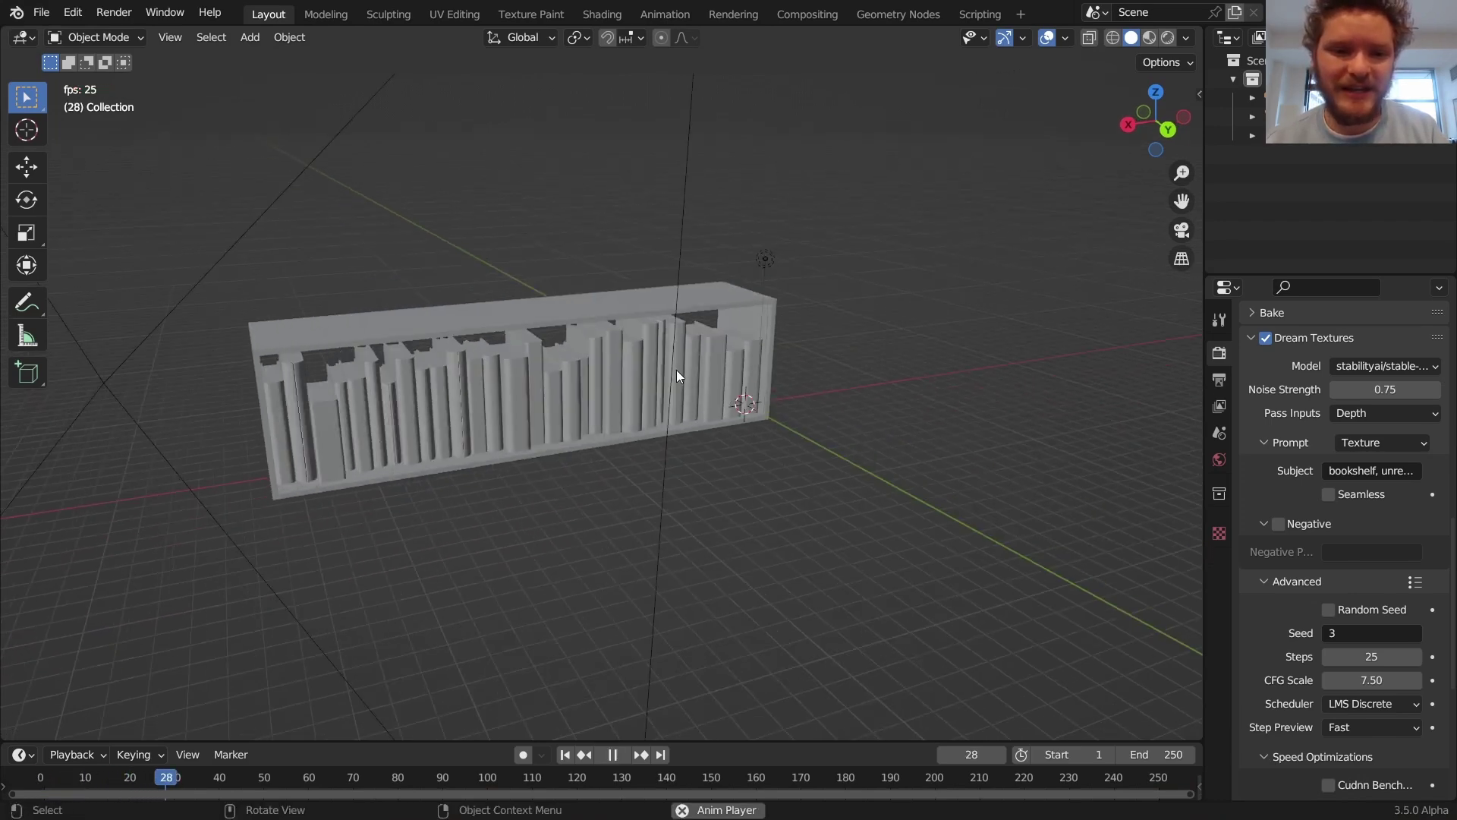
{"action": "key", "text": "space"}
{"action": "scroll", "coordinate": [677, 371], "scroll_direction": "up", "scroll_amount": 5}
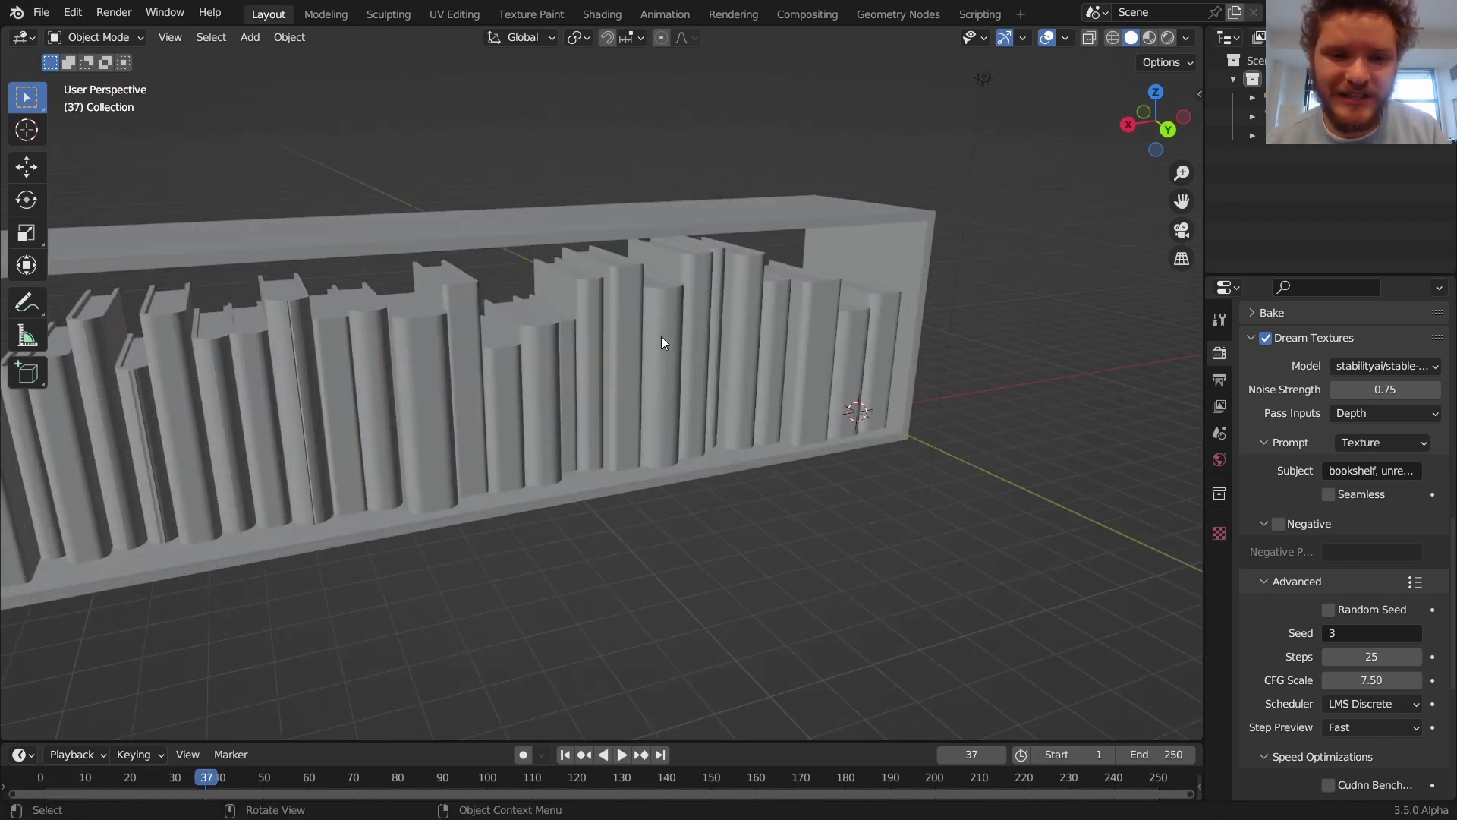
{"action": "mouse_move", "coordinate": [547, 325]}
{"action": "middle_mouse_down", "text": "shift"}
{"action": "mouse_move", "coordinate": [608, 320]}
{"action": "mouse_move", "coordinate": [557, 351]}
{"action": "middle_mouse_up", "text": "shift"}
{"action": "scroll", "coordinate": [550, 336], "scroll_direction": "down", "scroll_amount": 1}
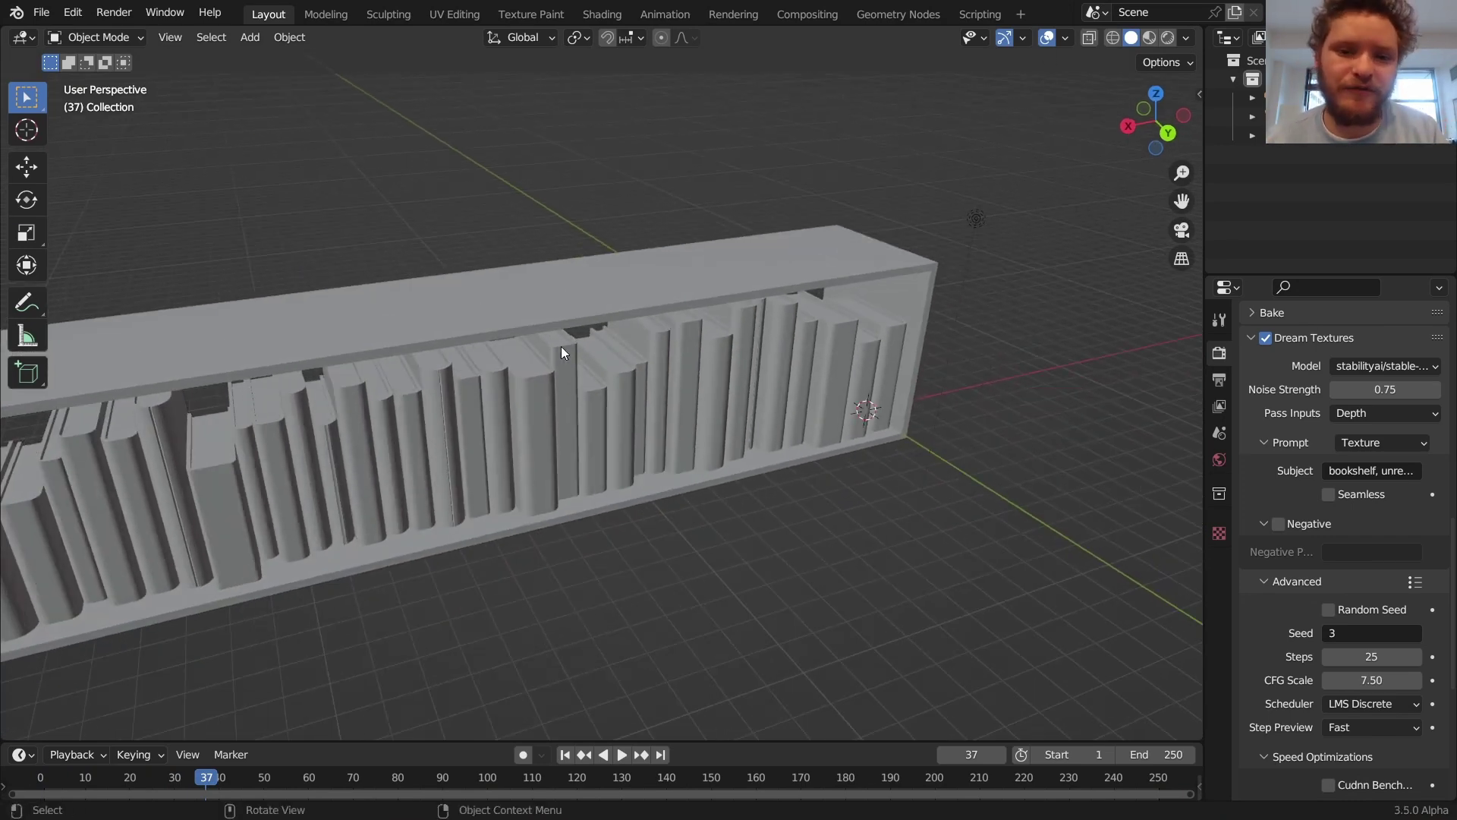
Open the recent file book.blend without saving the current changes
{"action": "left_click", "coordinate": [34, 9]}
{"action": "mouse_move", "coordinate": [88, 73]}
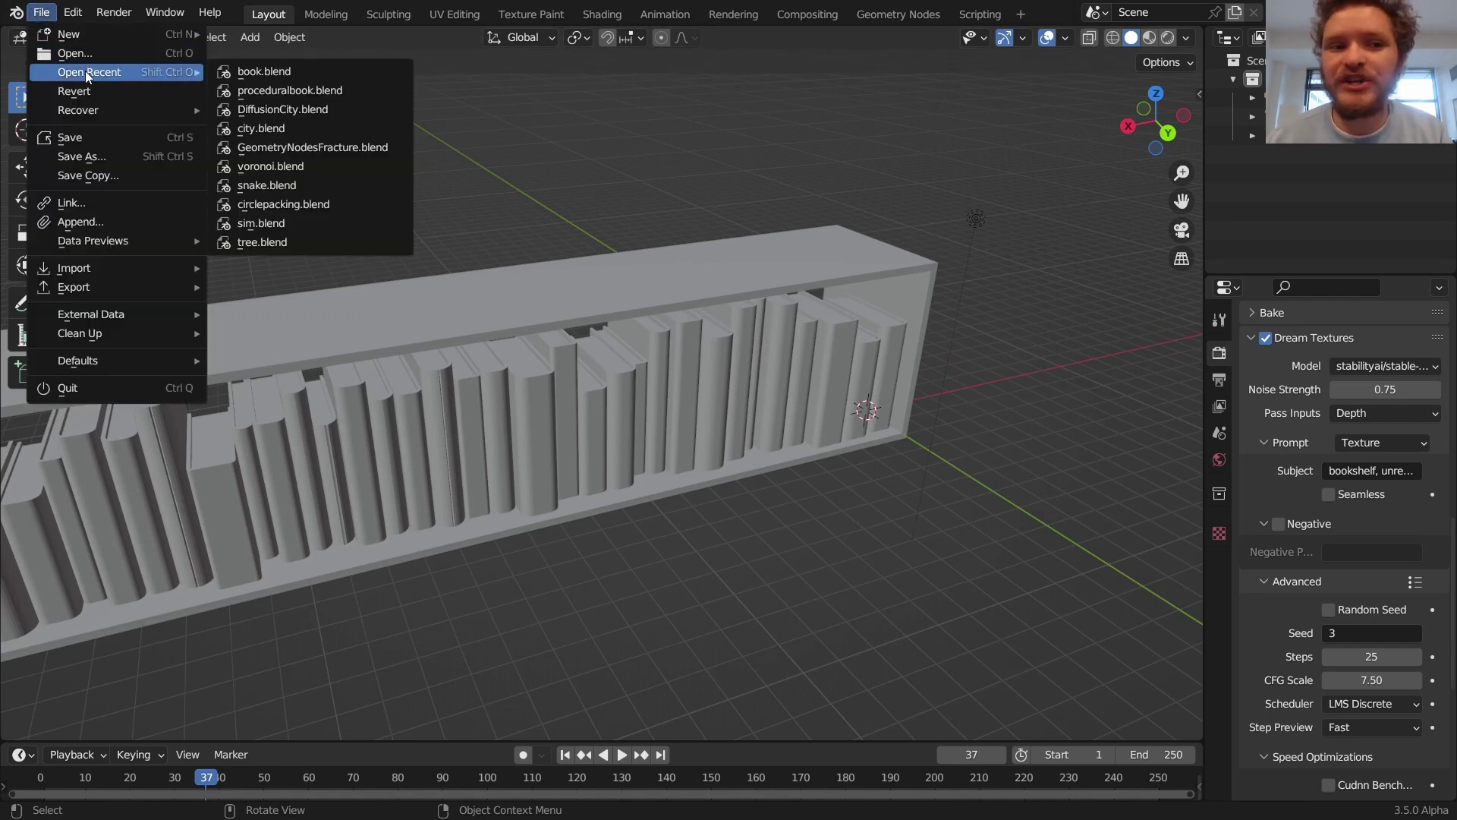
{"action": "left_click", "coordinate": [357, 71]}
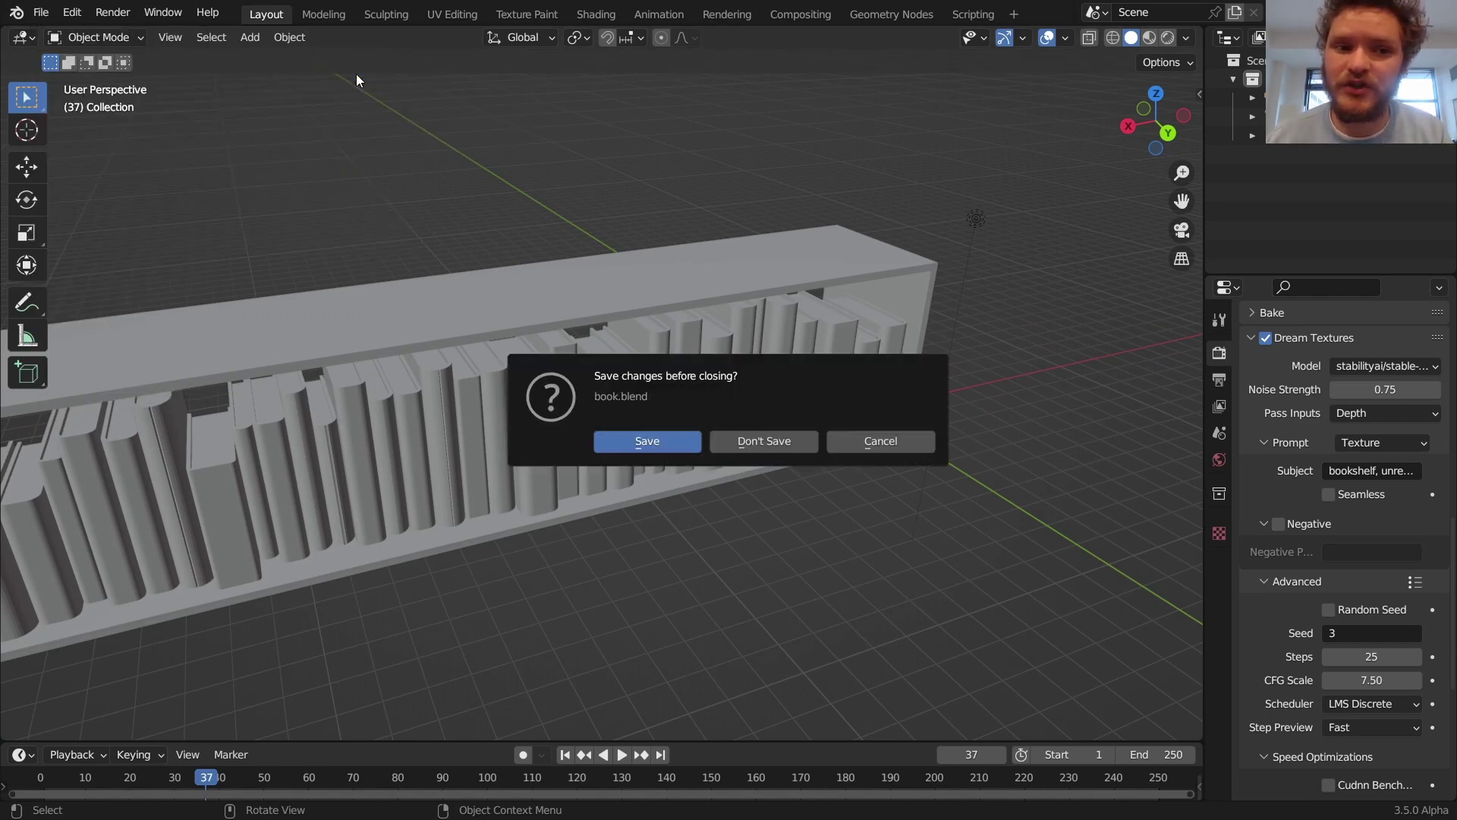
{"action": "left_click", "coordinate": [764, 440]}
Open the recent file proceduralbook.blend and make the 3D viewport slightly taller for viewing the book
{"action": "left_click", "coordinate": [42, 11]}
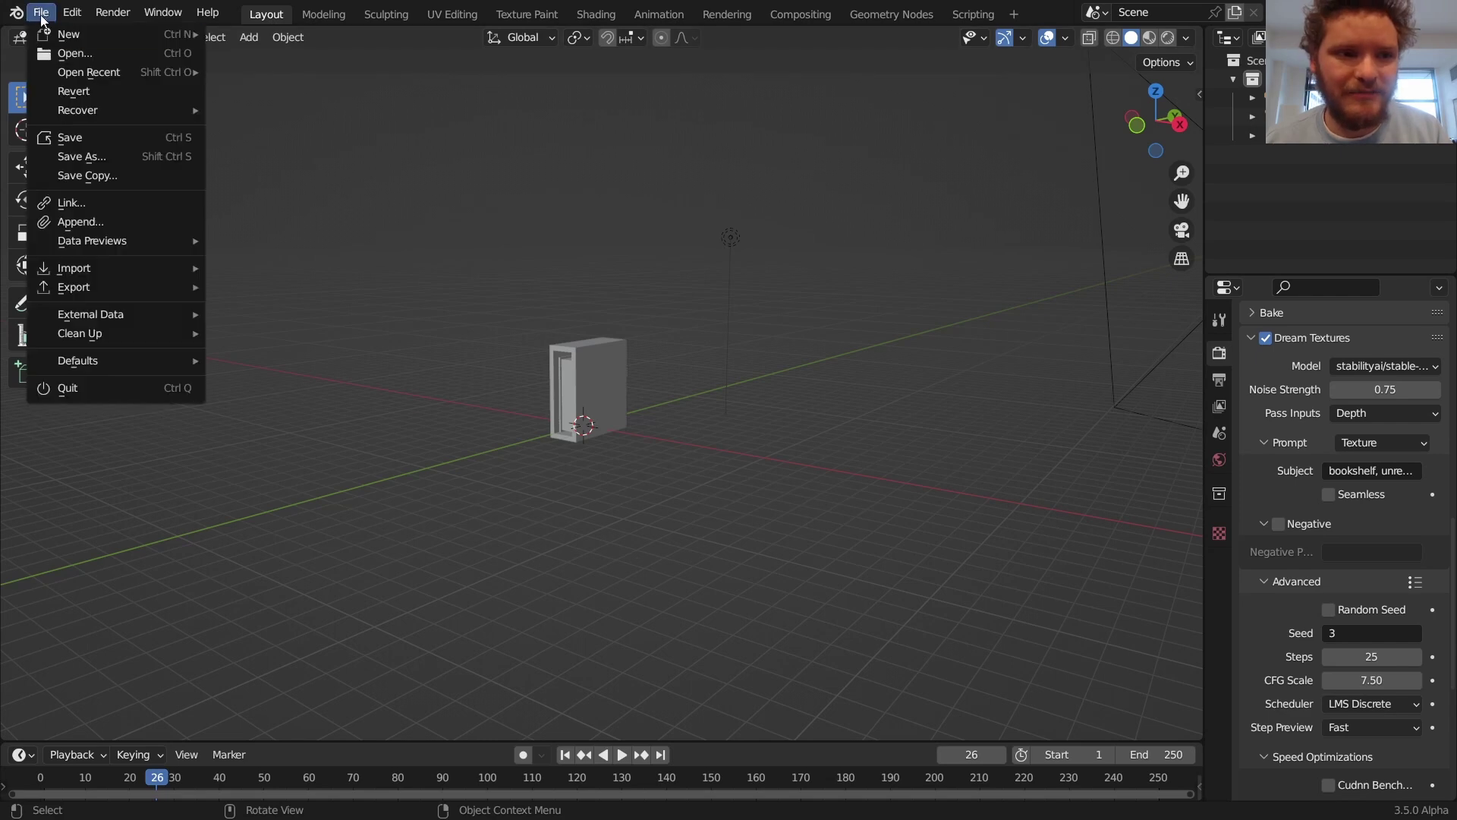
{"action": "mouse_move", "coordinate": [88, 72]}
{"action": "left_click", "coordinate": [352, 93]}
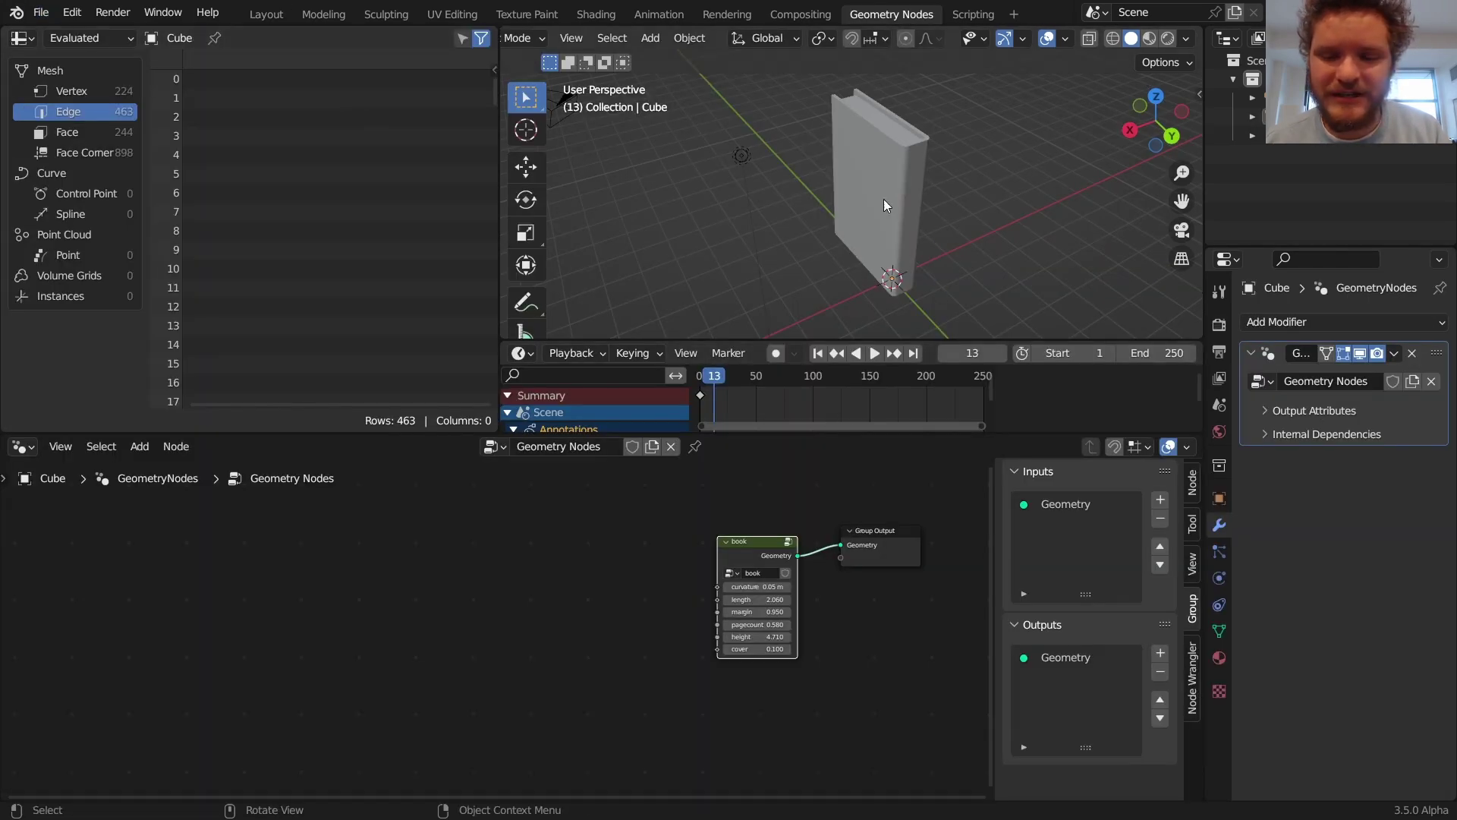
{"action": "mouse_move", "coordinate": [884, 199]}
{"action": "middle_mouse_down"}
{"action": "mouse_move", "coordinate": [738, 190]}
{"action": "mouse_move", "coordinate": [895, 216]}
{"action": "middle_mouse_up"}
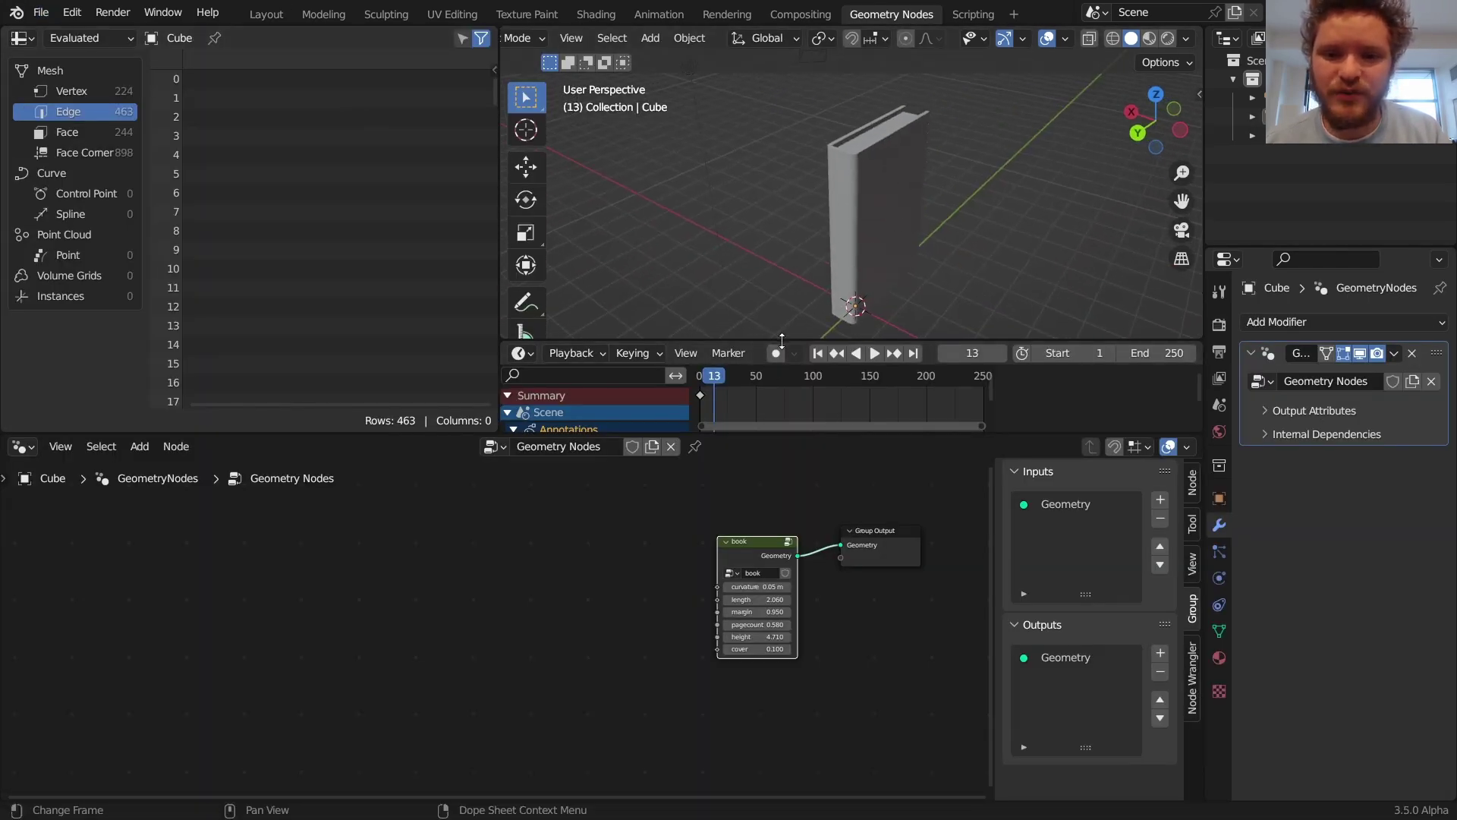
{"action": "left_click_drag", "start_coordinate": [846, 342], "coordinate": [782, 354]}
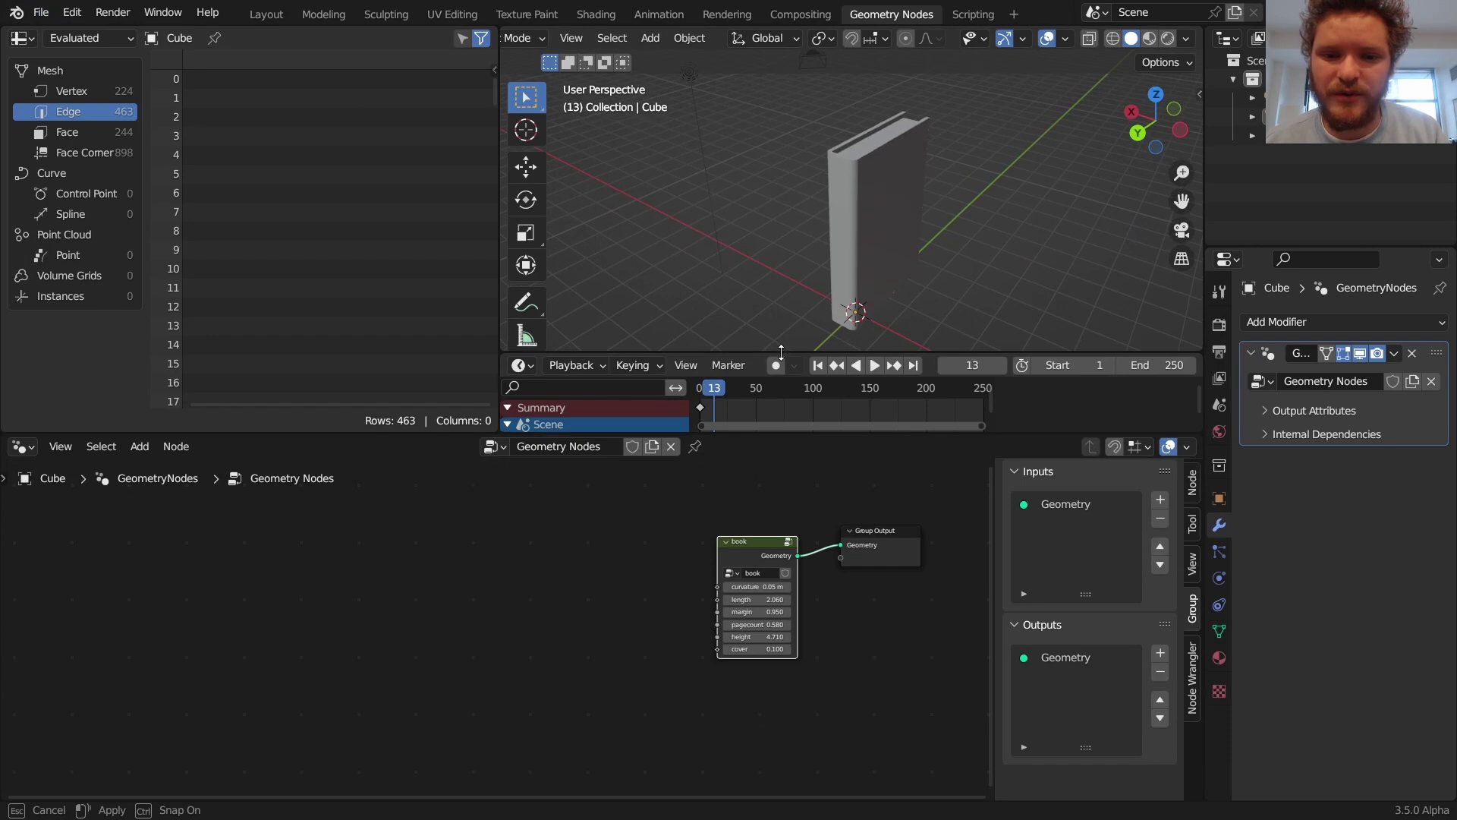
{"action": "right_click", "coordinate": [741, 417]}
{"action": "left_click", "coordinate": [737, 409]}
Try adjusting the book node's curvature and pagecount inputs, and undo the changes
{"action": "scroll", "coordinate": [876, 539], "scroll_direction": "up", "scroll_amount": 2}
{"action": "middle_click_drag", "start_coordinate": [876, 538], "coordinate": [585, 535]}
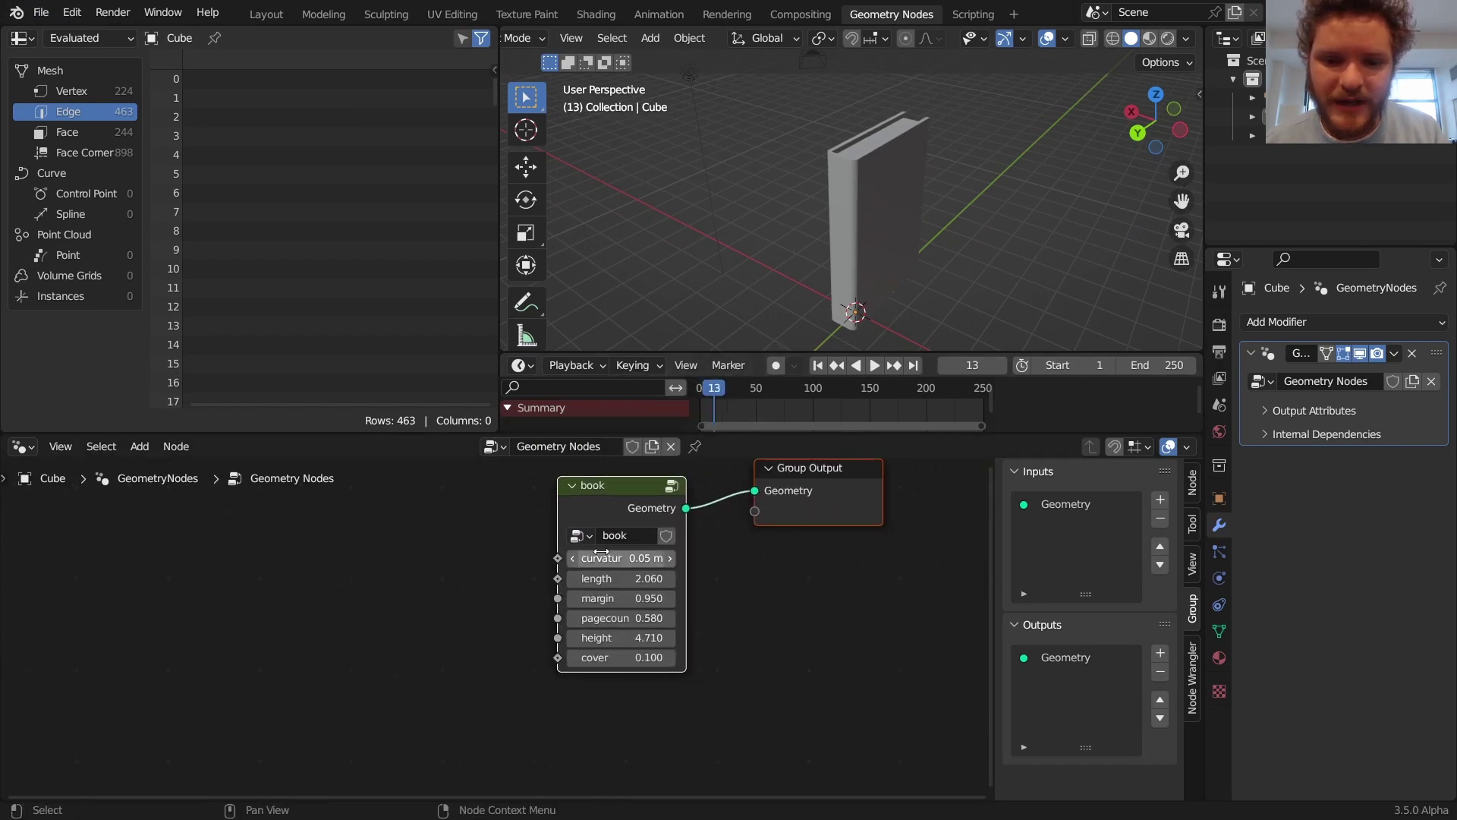
{"action": "scroll", "coordinate": [639, 558], "scroll_direction": "up", "scroll_amount": 1}
{"action": "mouse_move", "coordinate": [661, 540]}
{"action": "left_mouse_down"}
{"action": "mouse_move", "coordinate": [686, 540]}
{"action": "mouse_move", "coordinate": [653, 539]}
{"action": "left_mouse_up"}
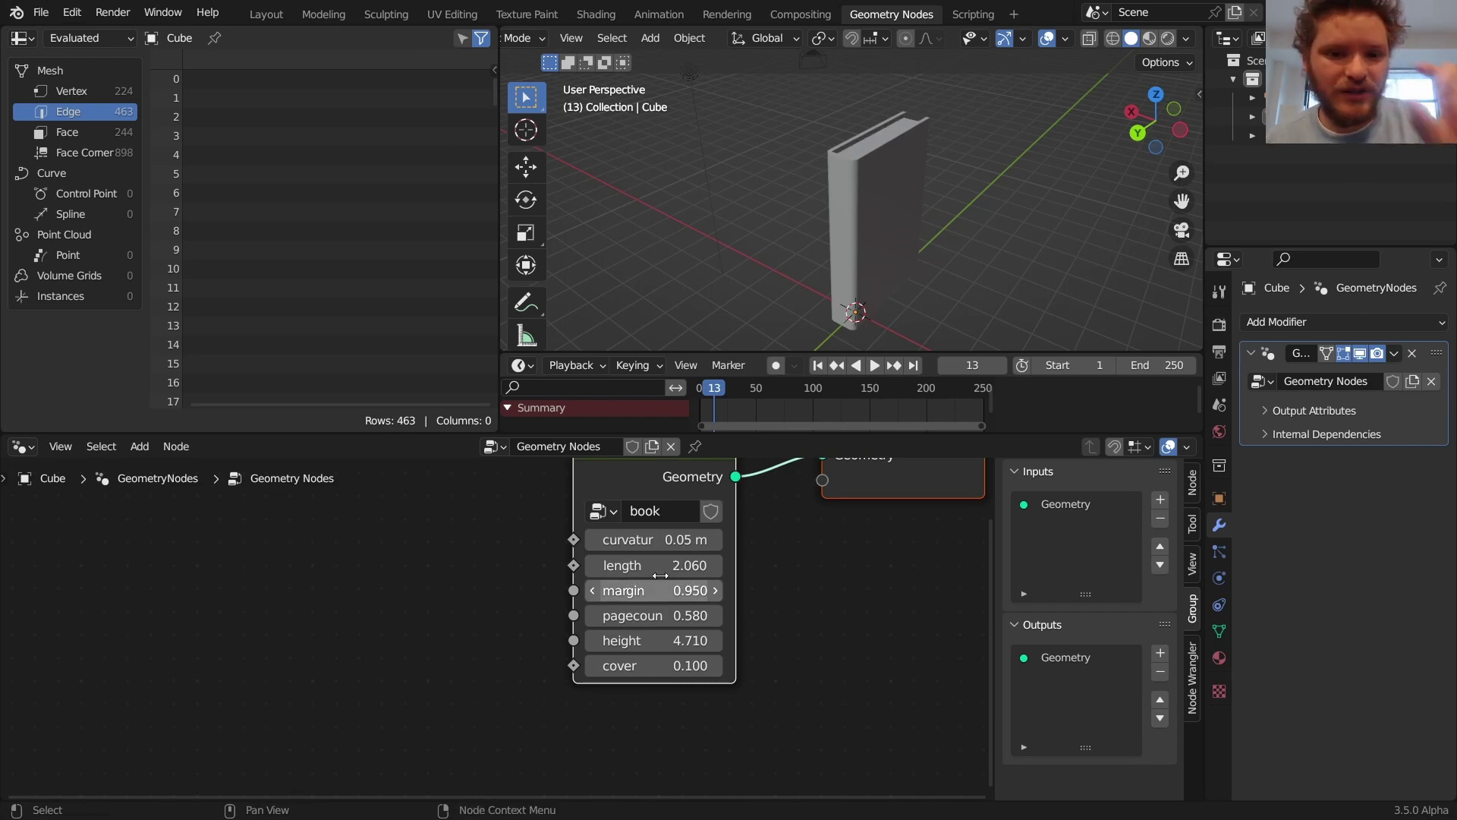
{"action": "left_click_drag", "start_coordinate": [638, 615], "coordinate": [668, 666]}
{"action": "key", "text": "ctrl+z"}
{"action": "key", "text": "ctrl+z"}
{"action": "key", "text": "ctrl+z"}
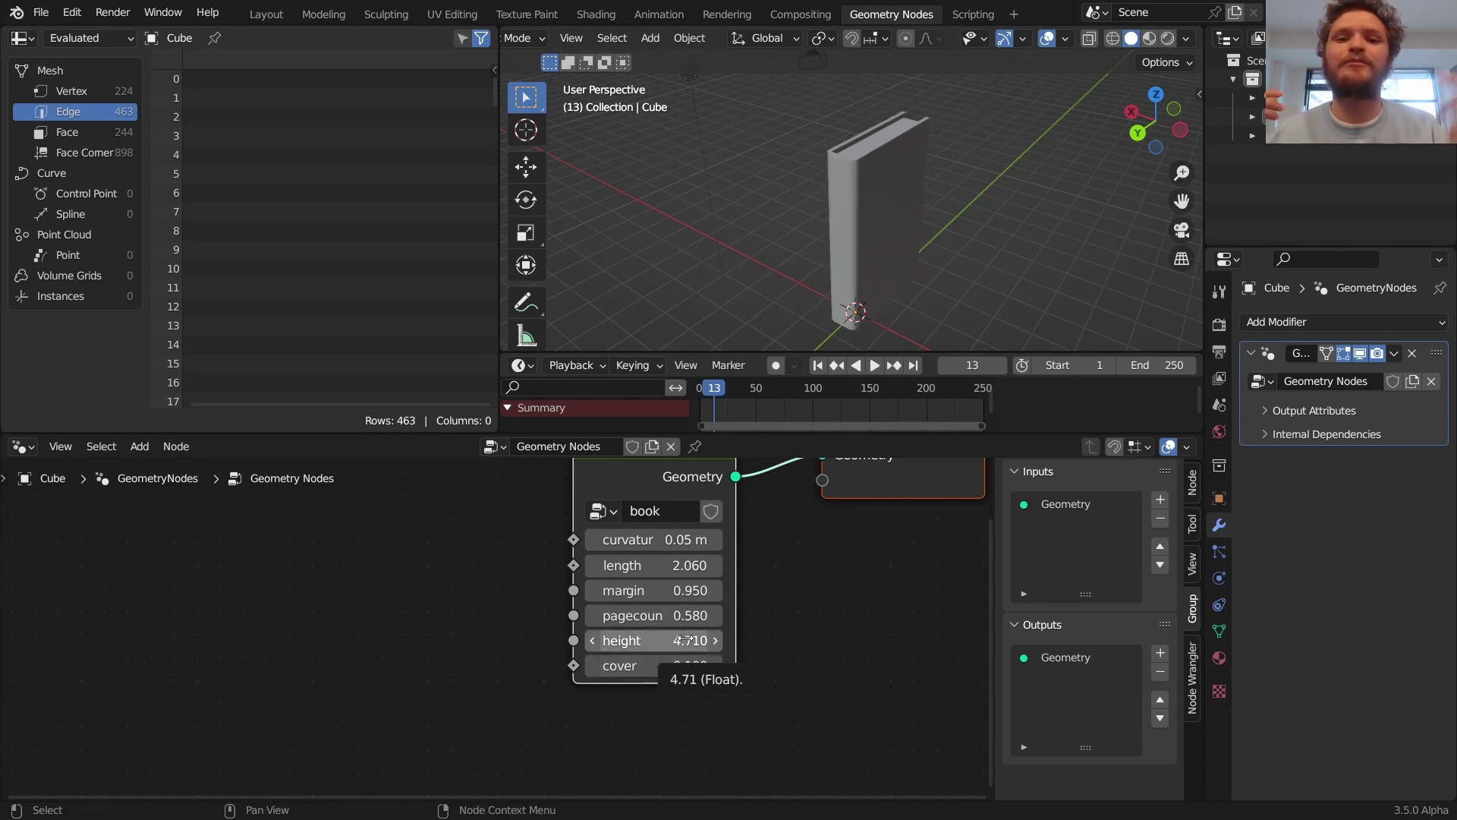
Add a Simulation Input node and a Simulation Output node below the book node
{"action": "scroll", "coordinate": [822, 635], "scroll_direction": "down", "scroll_amount": 5}
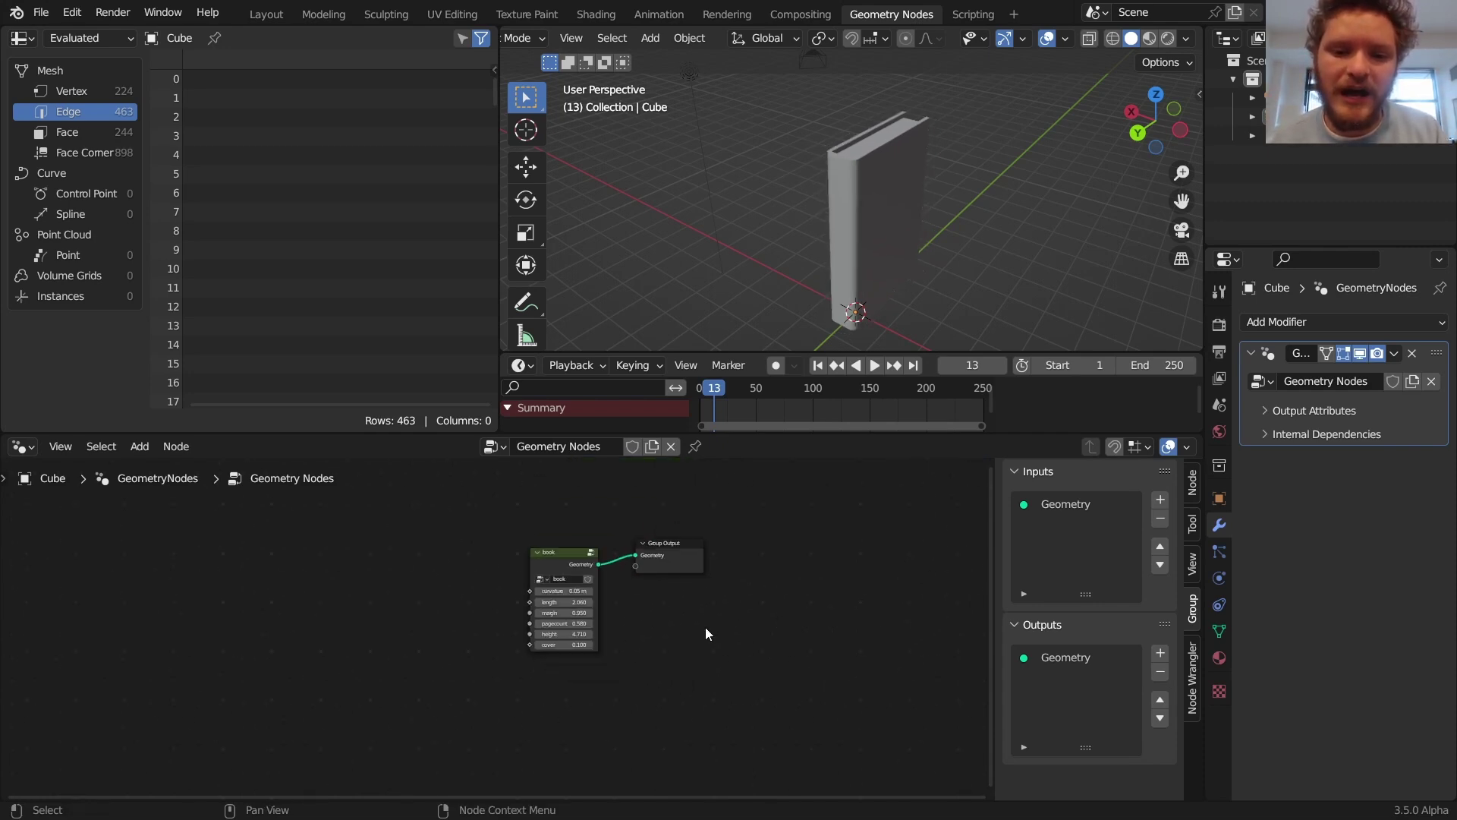
{"action": "middle_click_drag", "start_coordinate": [704, 627], "coordinate": [768, 578]}
{"action": "key", "text": "shift+a"}
{"action": "mouse_move", "coordinate": [549, 601]}
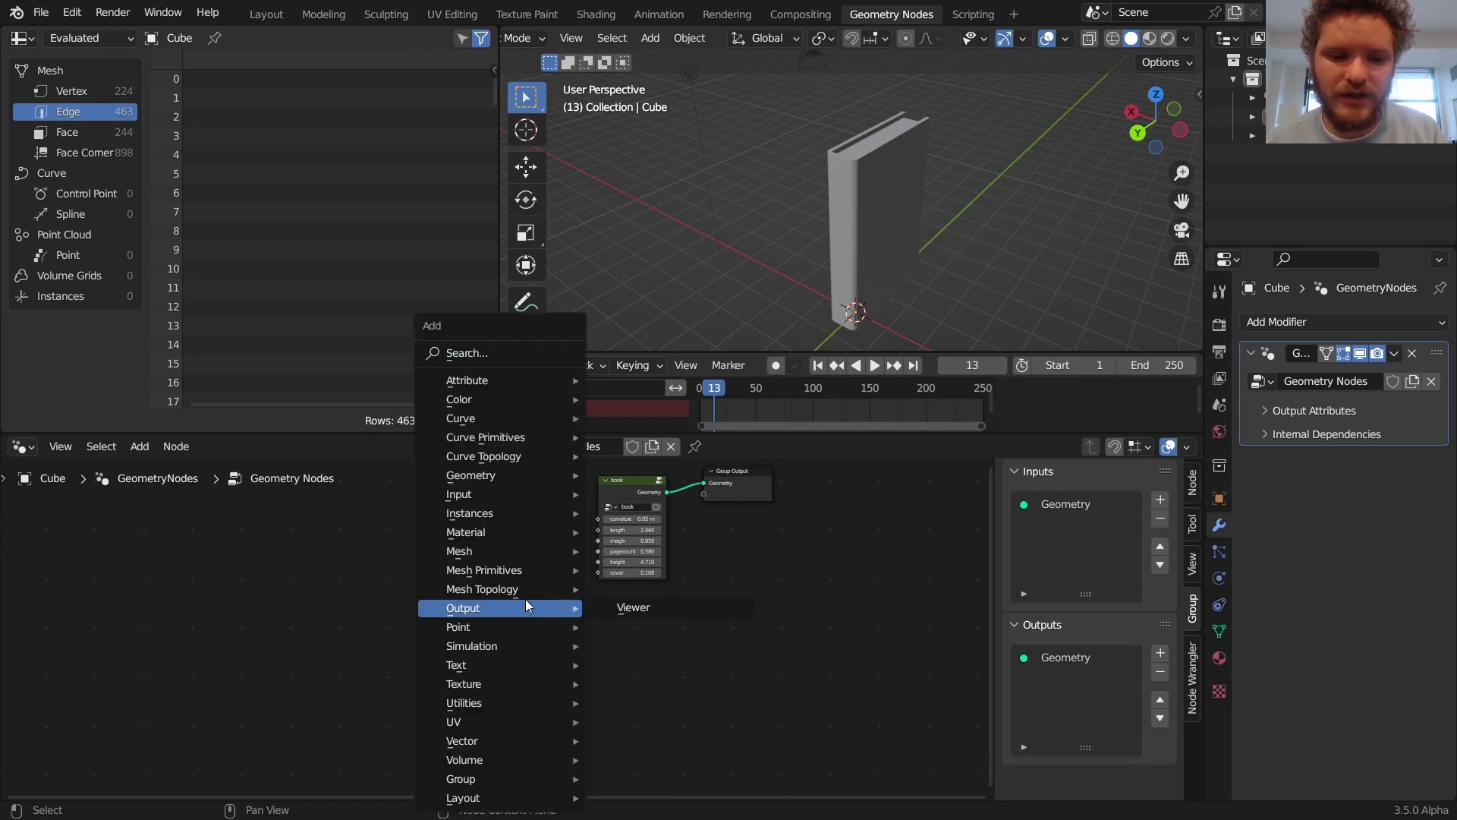
{"action": "mouse_move", "coordinate": [531, 646]}
{"action": "left_click", "coordinate": [626, 647]}
{"action": "left_click", "coordinate": [439, 618]}
{"action": "key", "text": "shift+a"}
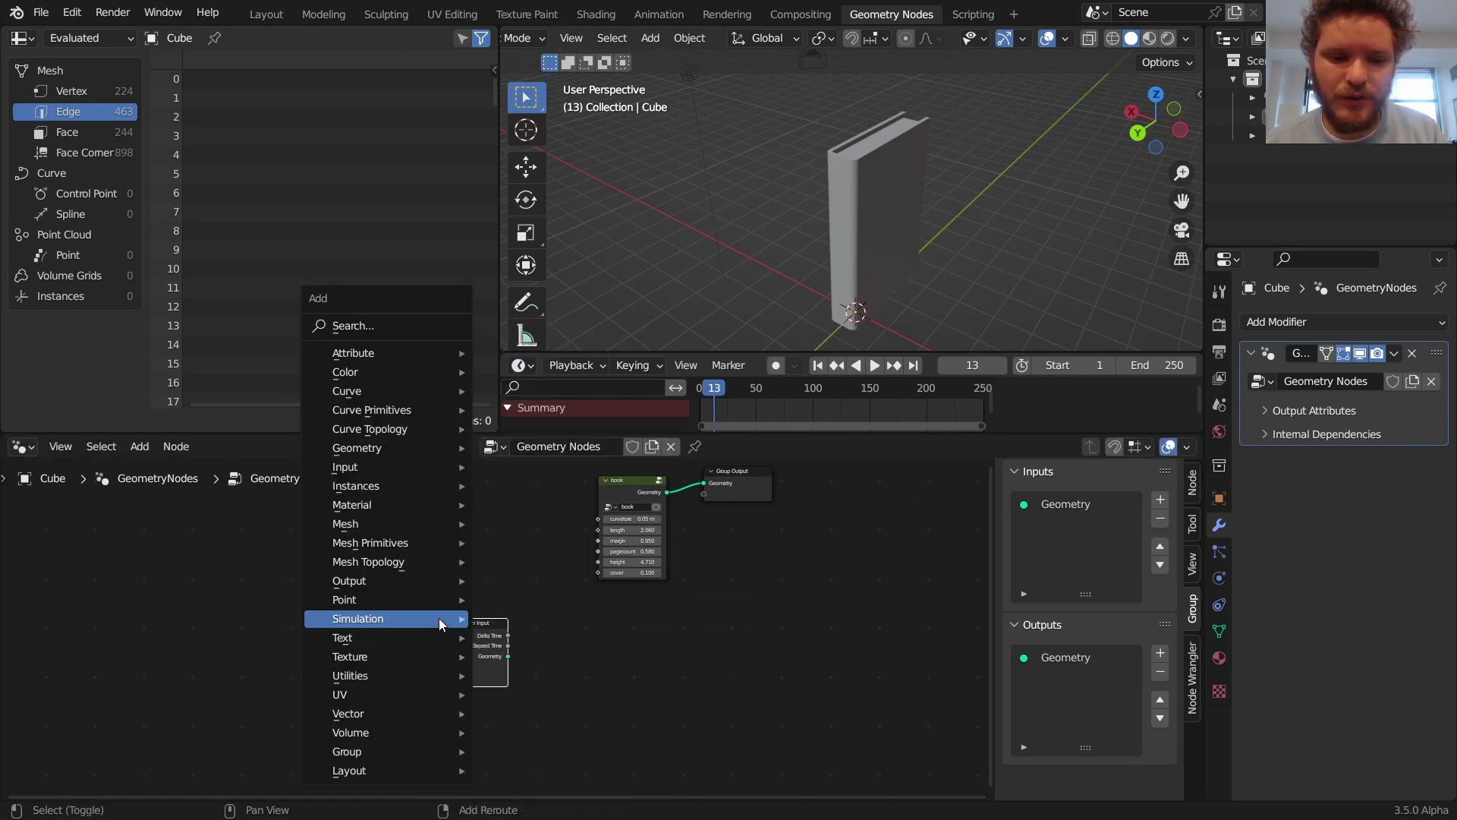
{"action": "mouse_move", "coordinate": [439, 618]}
{"action": "left_click", "coordinate": [542, 634]}
{"action": "left_click", "coordinate": [744, 624]}
Link the Simulation Input's geometry through the Simulation Output to the Group Output, with the book node moved aside
{"action": "left_click", "coordinate": [744, 624], "text": "alt+shift"}
{"action": "left_click_drag", "start_coordinate": [508, 656], "coordinate": [704, 706]}
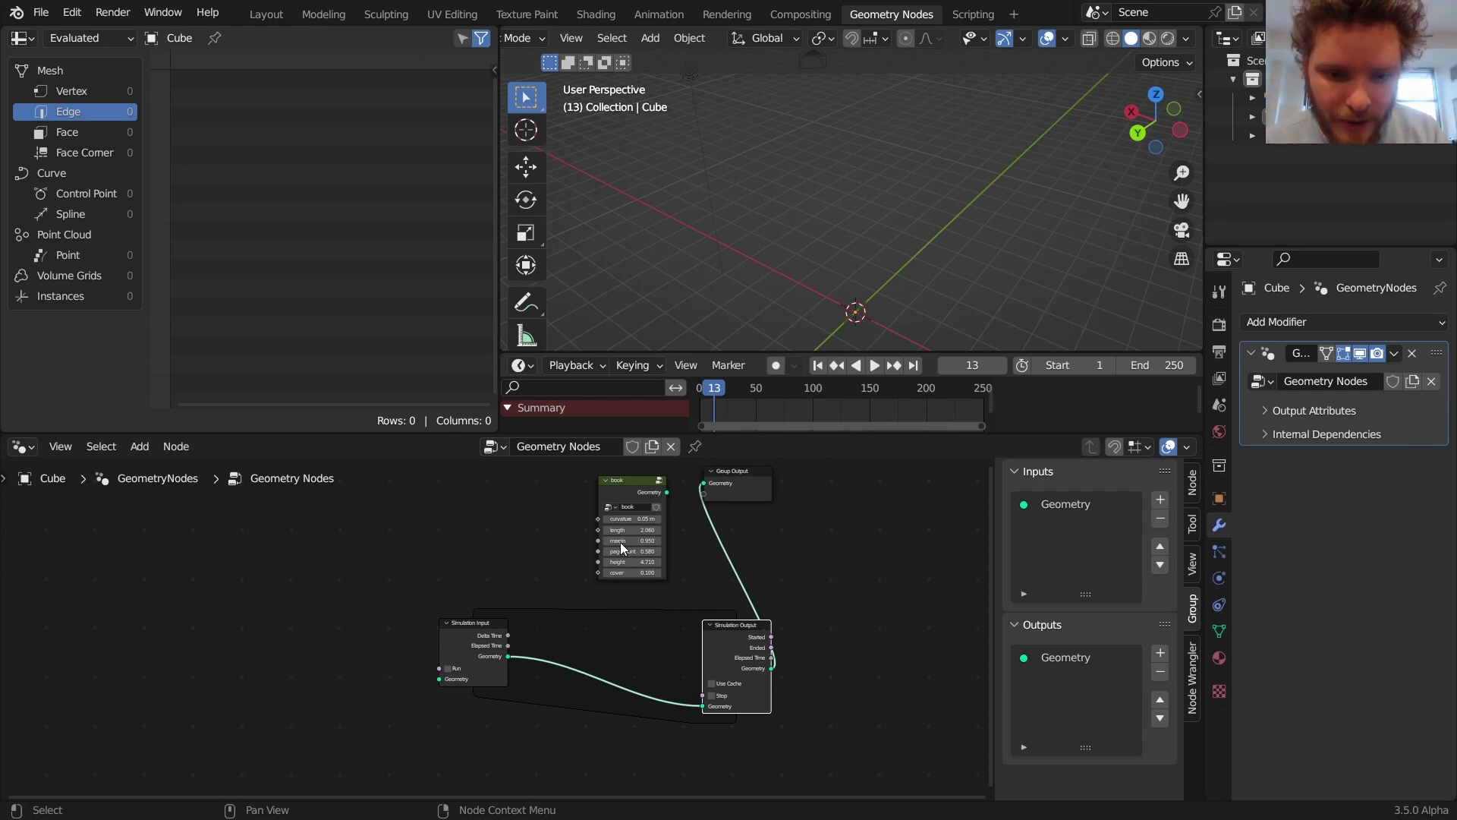
{"action": "left_click_drag", "start_coordinate": [617, 498], "coordinate": [417, 498]}
{"action": "scroll", "coordinate": [495, 609], "scroll_direction": "up", "scroll_amount": 5}
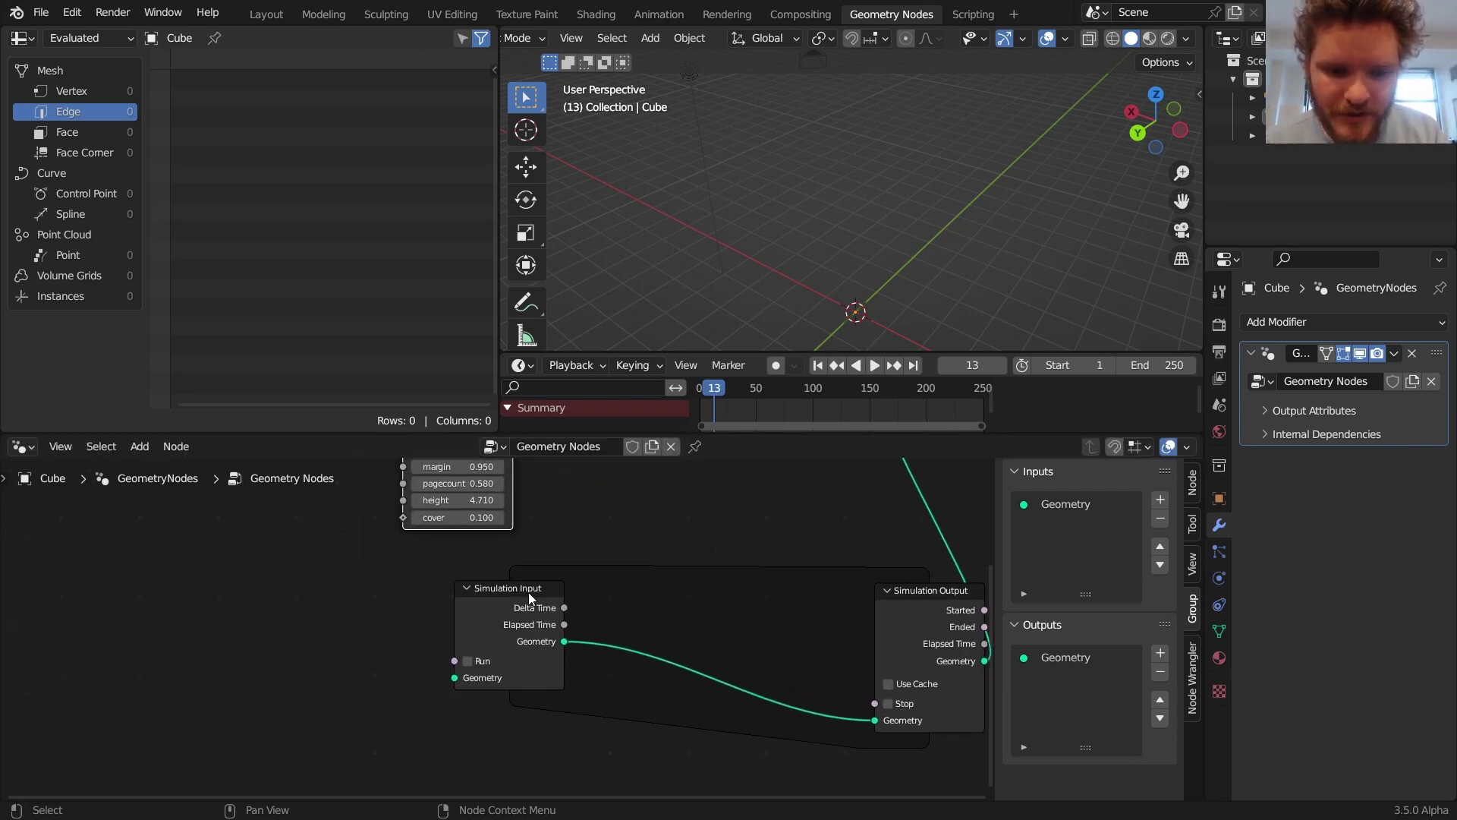
{"action": "key", "text": "shift+a"}
{"action": "left_click", "coordinate": [552, 220]}
{"action": "type", "text": "jo"}
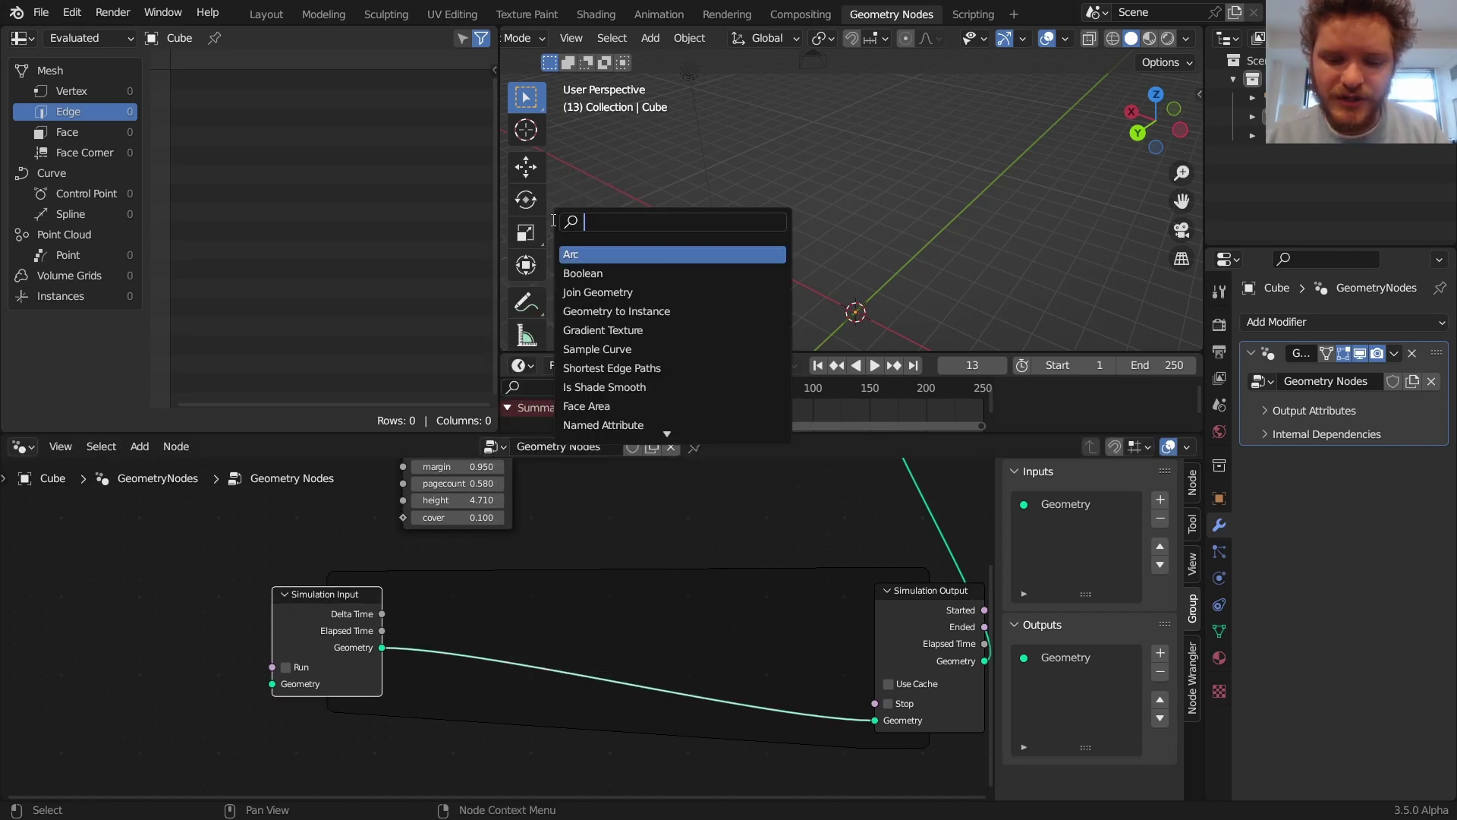
{"action": "key", "text": "Return"}
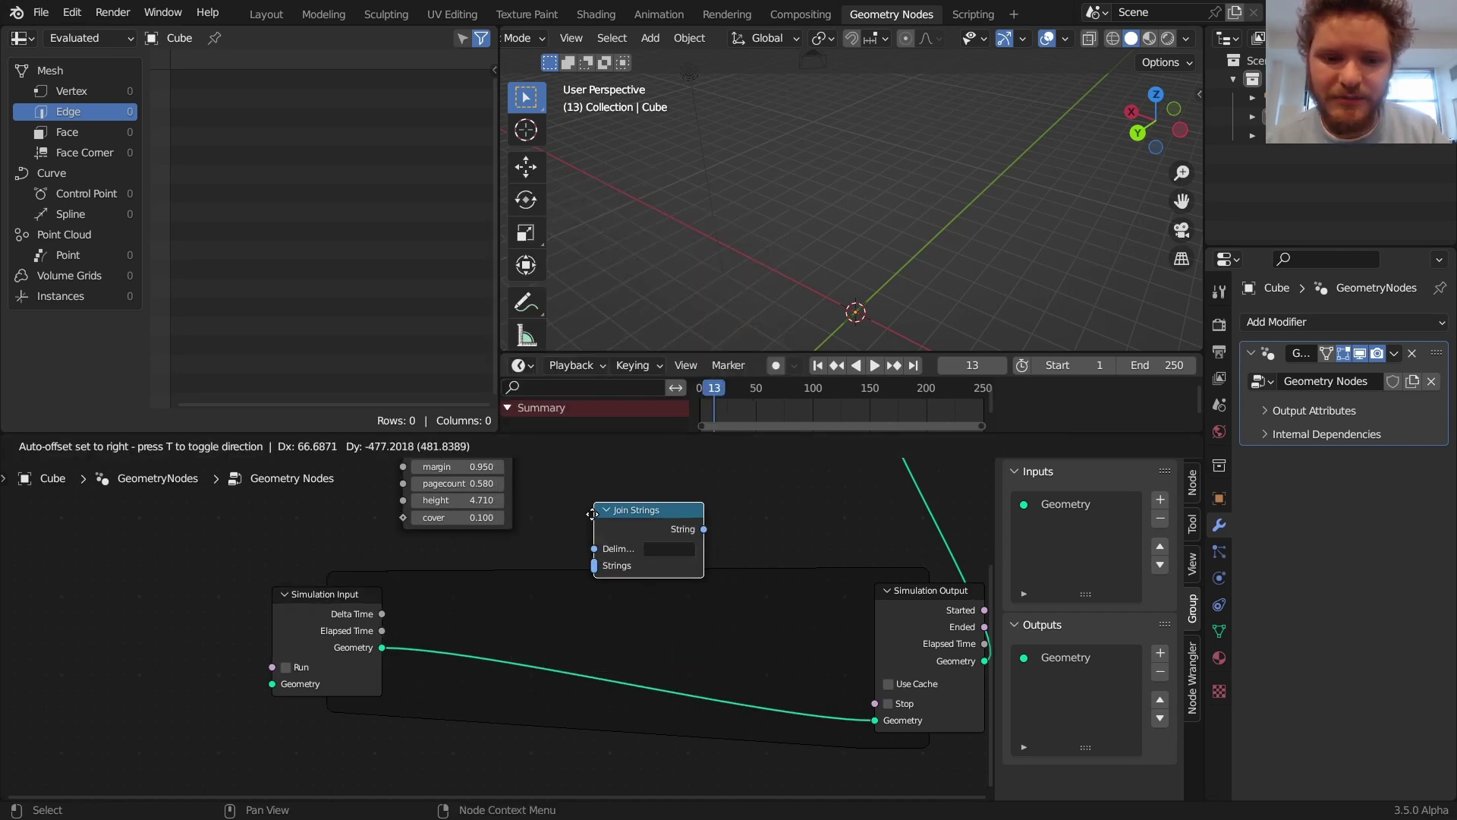
{"action": "key", "text": "Escape"}
Insert a Join Geometry node on the link between the Simulation Input and Simulation Output
{"action": "key", "text": "shift+a"}
{"action": "left_click", "coordinate": [573, 355]}
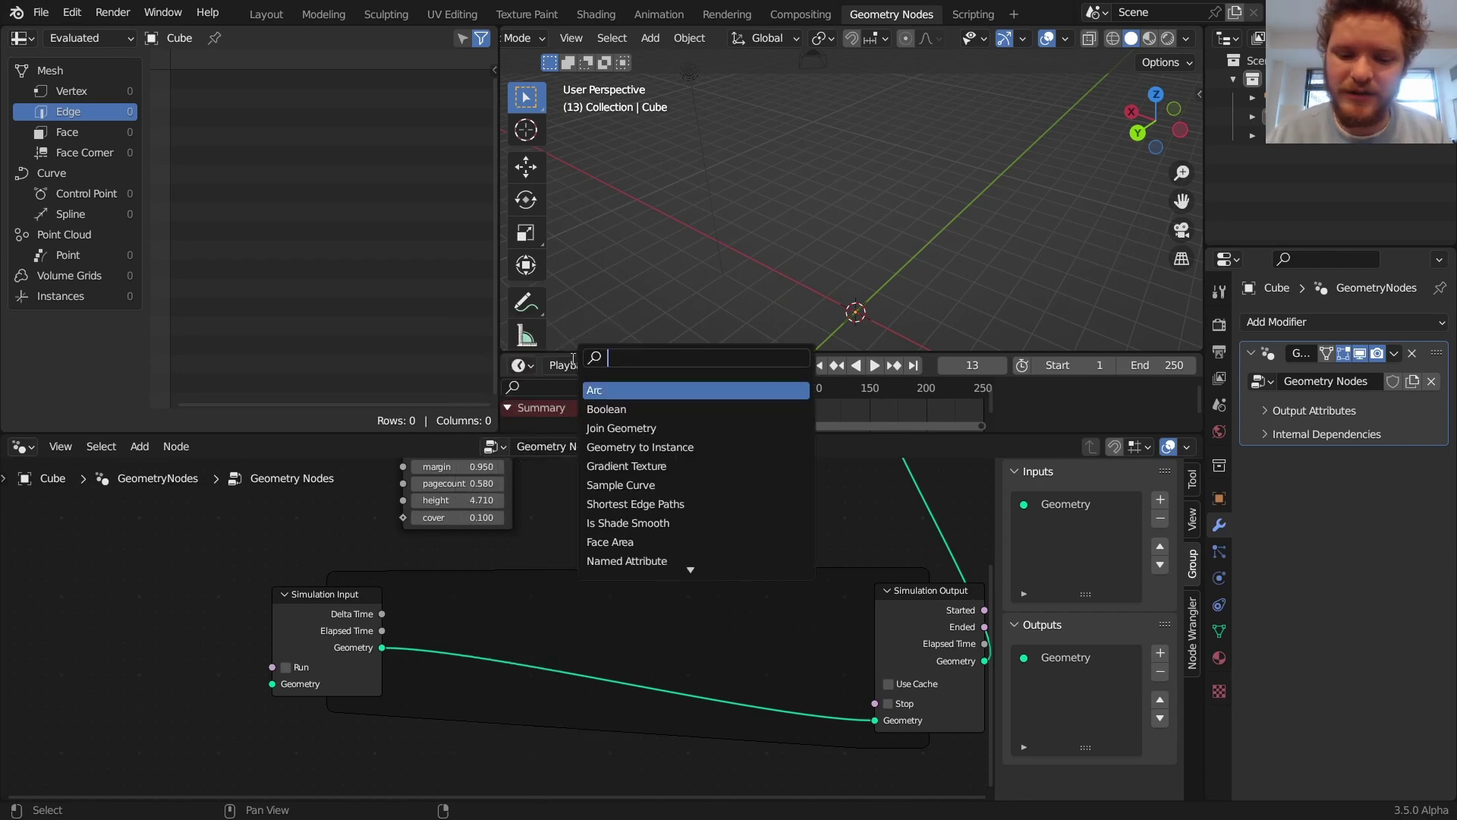
{"action": "type", "text": "join"}
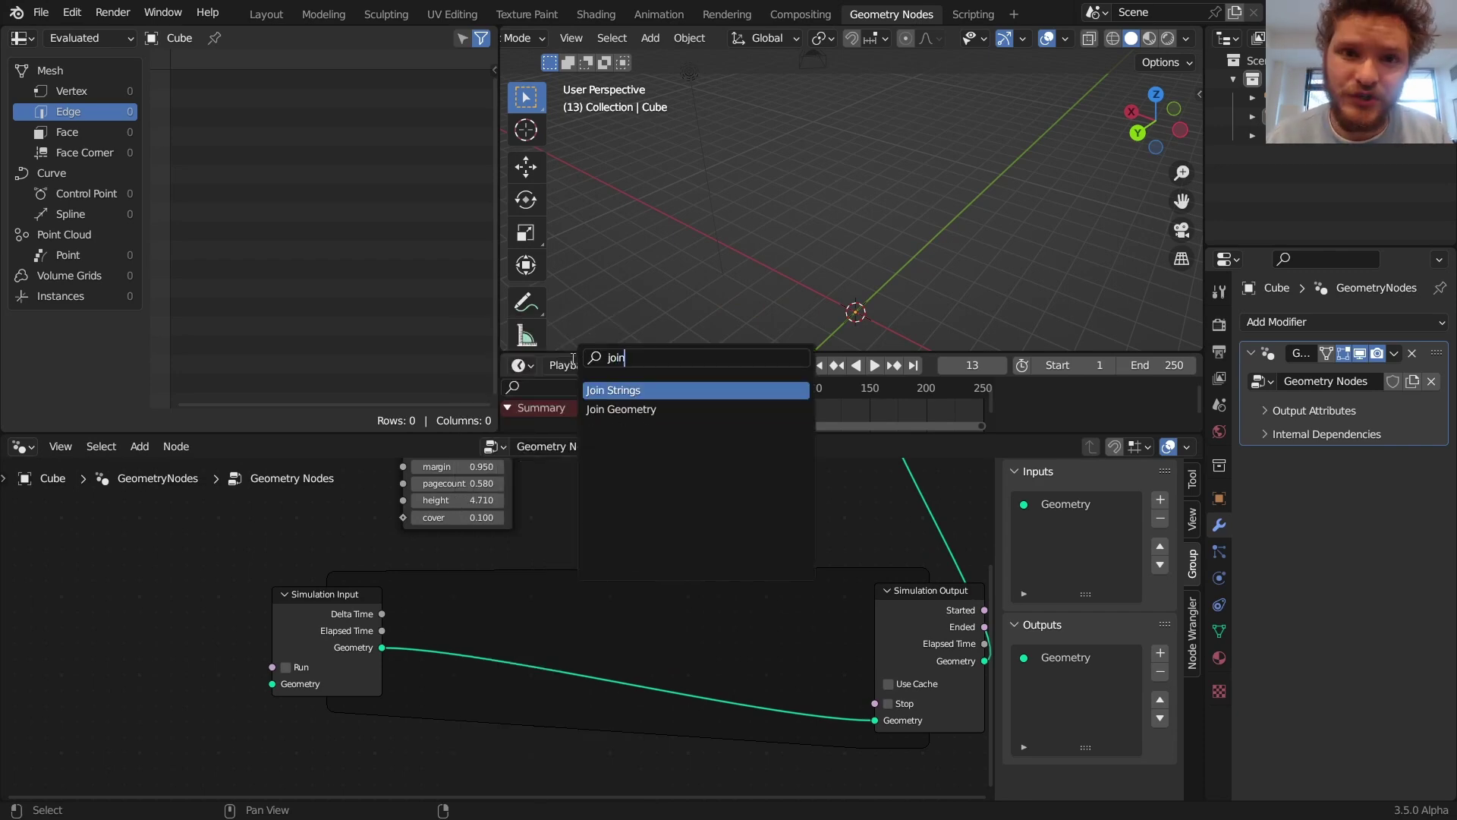
{"action": "key", "text": "Down"}
{"action": "key", "text": "Return"}
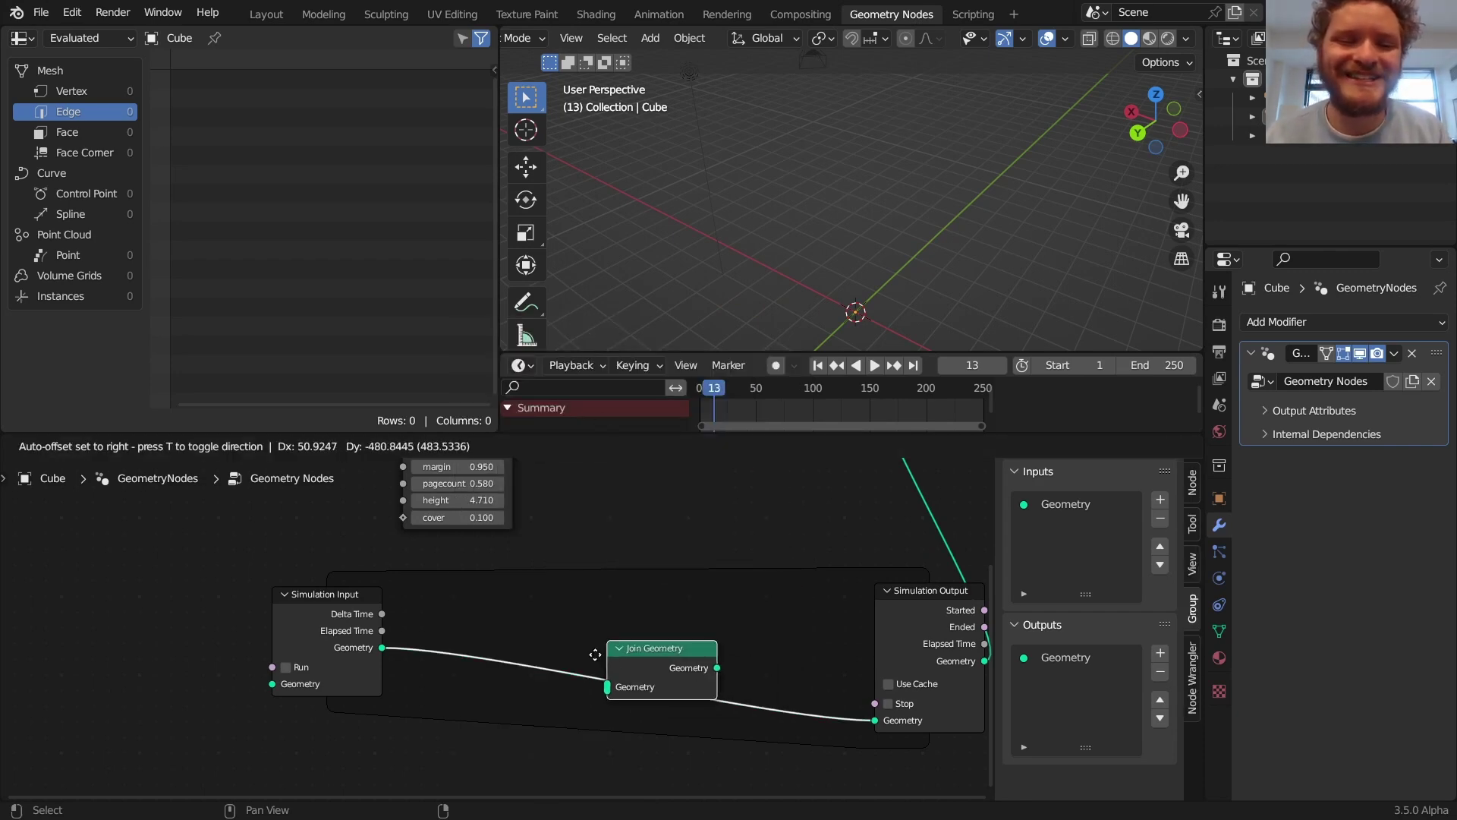
{"action": "left_click", "coordinate": [507, 643]}
Connect the book node's geometry to the Join Geometry node and place the book node above the Simulation Input
{"action": "middle_click_drag", "start_coordinate": [597, 598], "coordinate": [729, 605]}
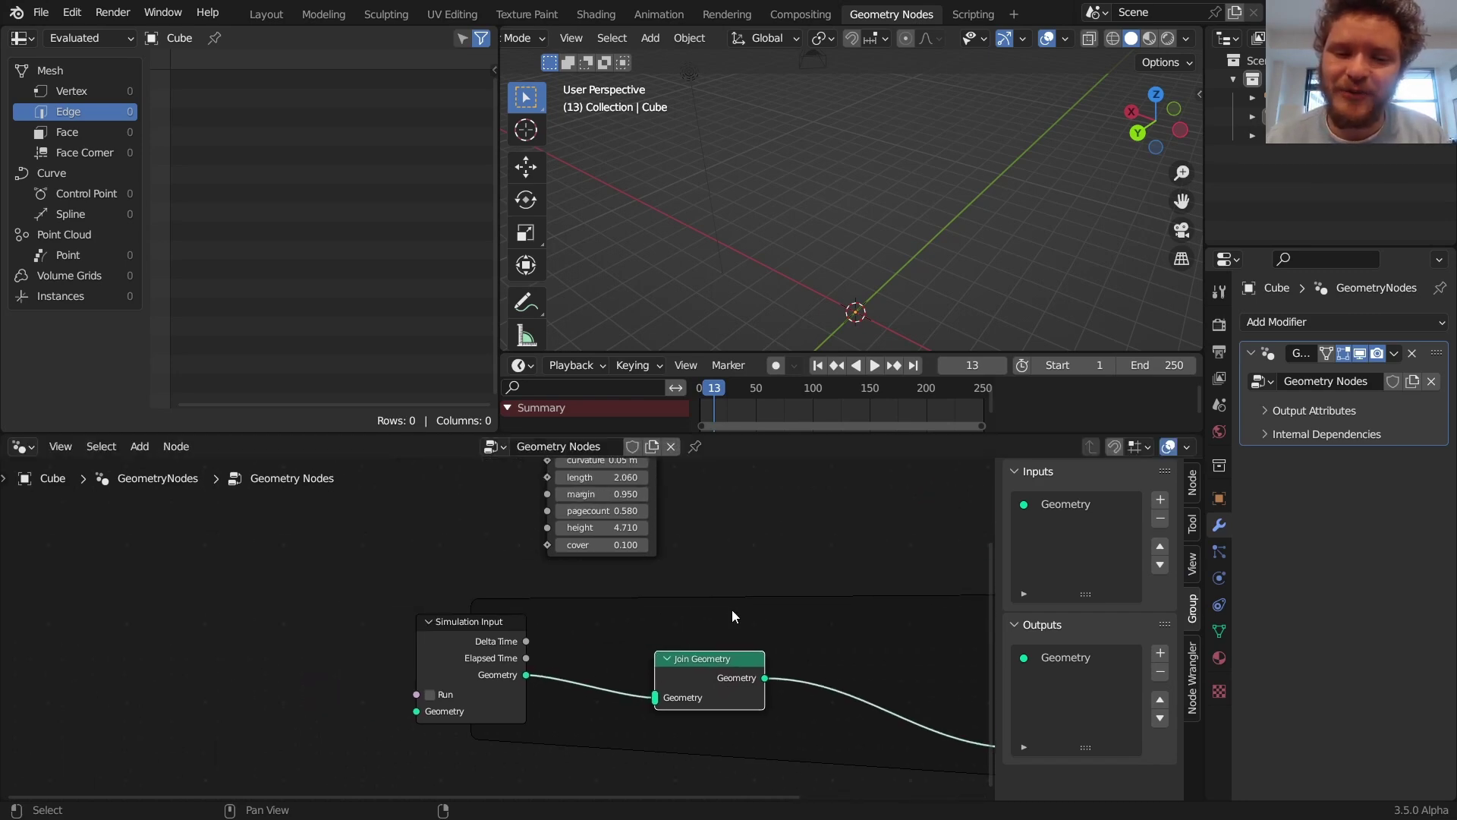
{"action": "scroll", "coordinate": [729, 605], "scroll_direction": "down", "scroll_amount": 3}
{"action": "left_click_drag", "start_coordinate": [590, 506], "coordinate": [590, 668]}
{"action": "left_click_drag", "start_coordinate": [574, 507], "coordinate": [492, 516]}
Play the simulation from the first frame, check the vertex data in the spreadsheet, and return to frame 1
{"action": "key", "text": "shift+Left"}
{"action": "key", "text": "space"}
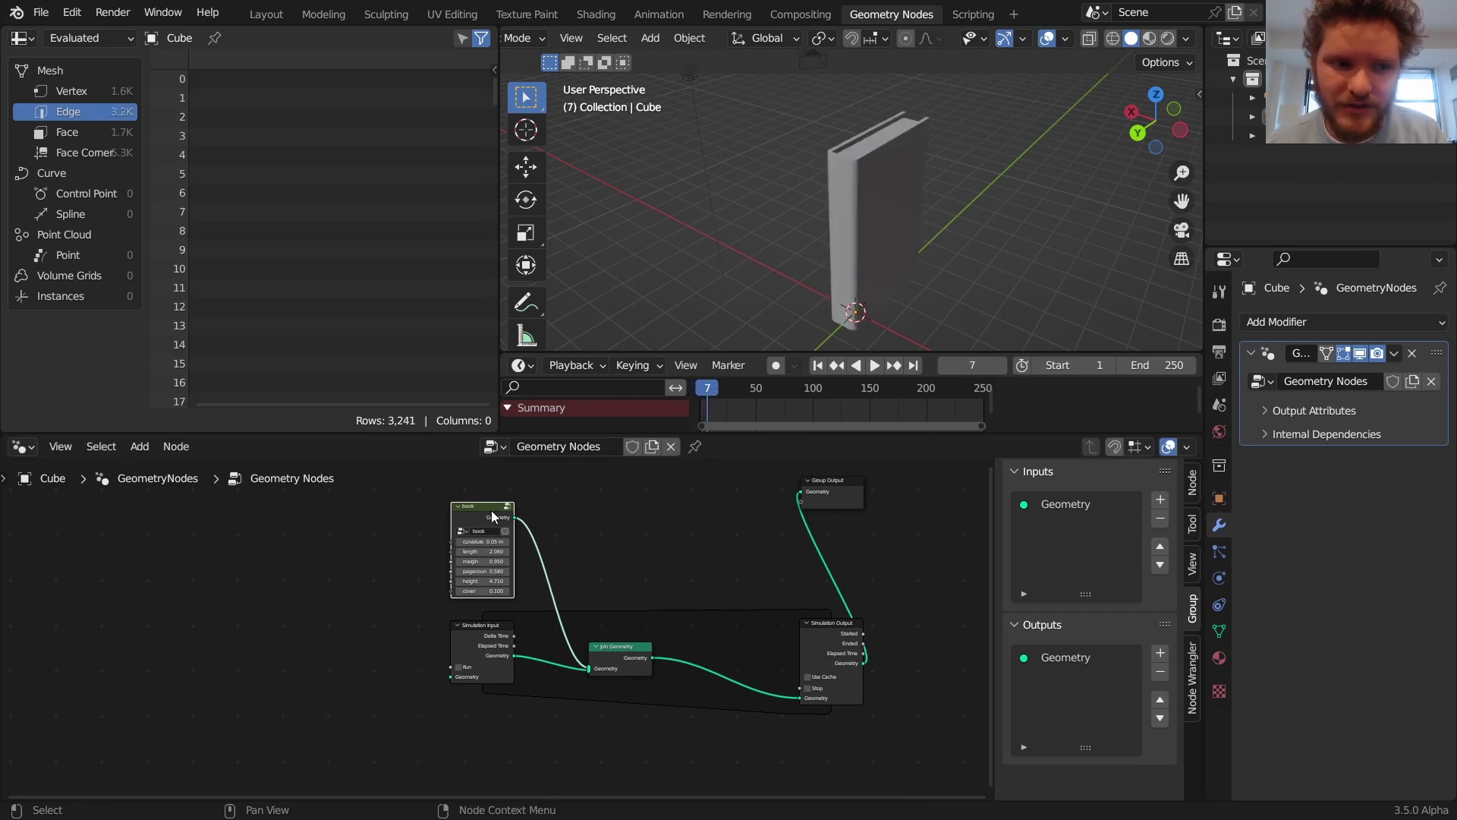
{"action": "left_click", "coordinate": [78, 88]}
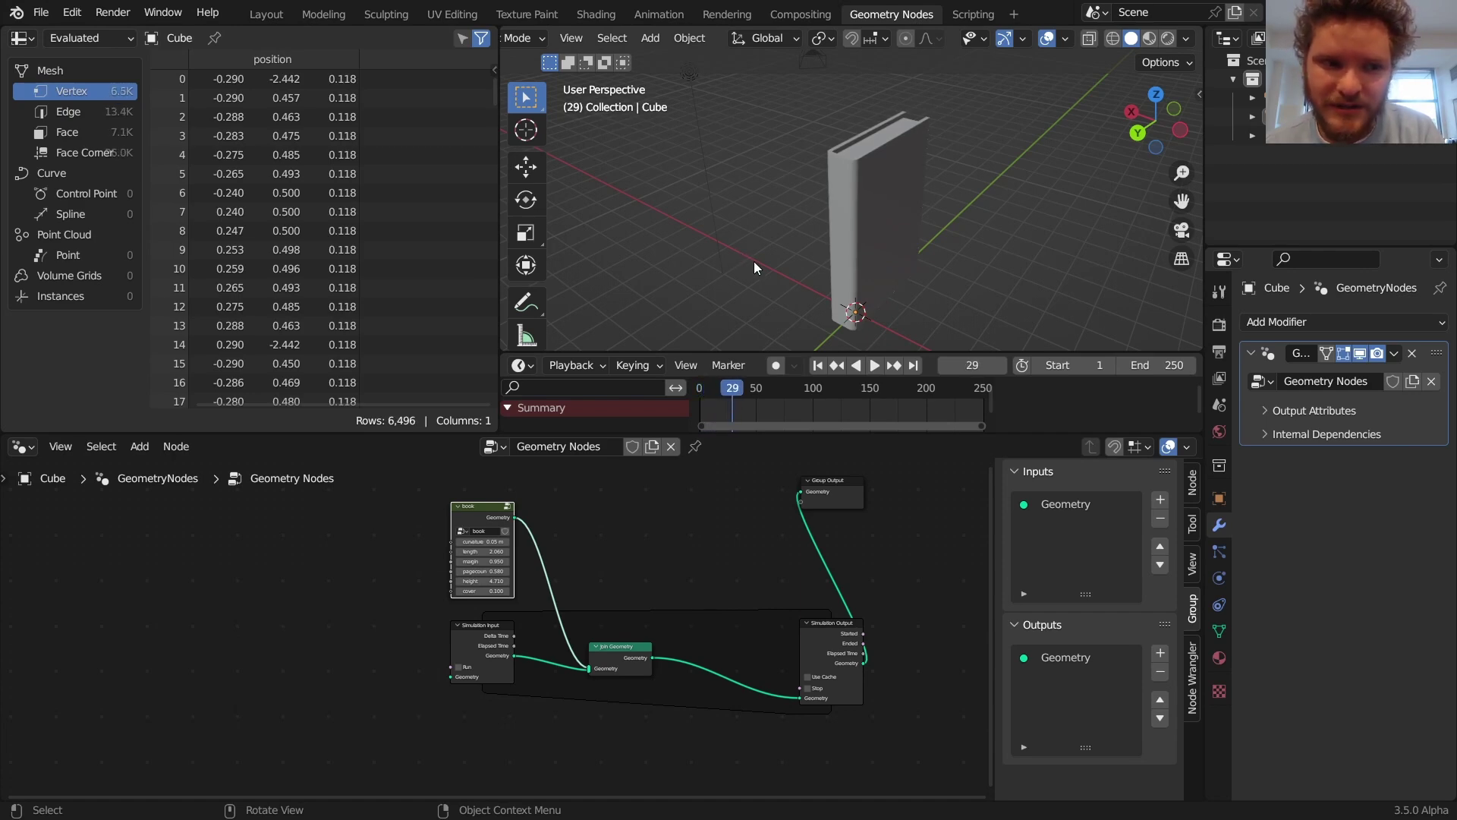
{"action": "key", "text": "shift+Left"}
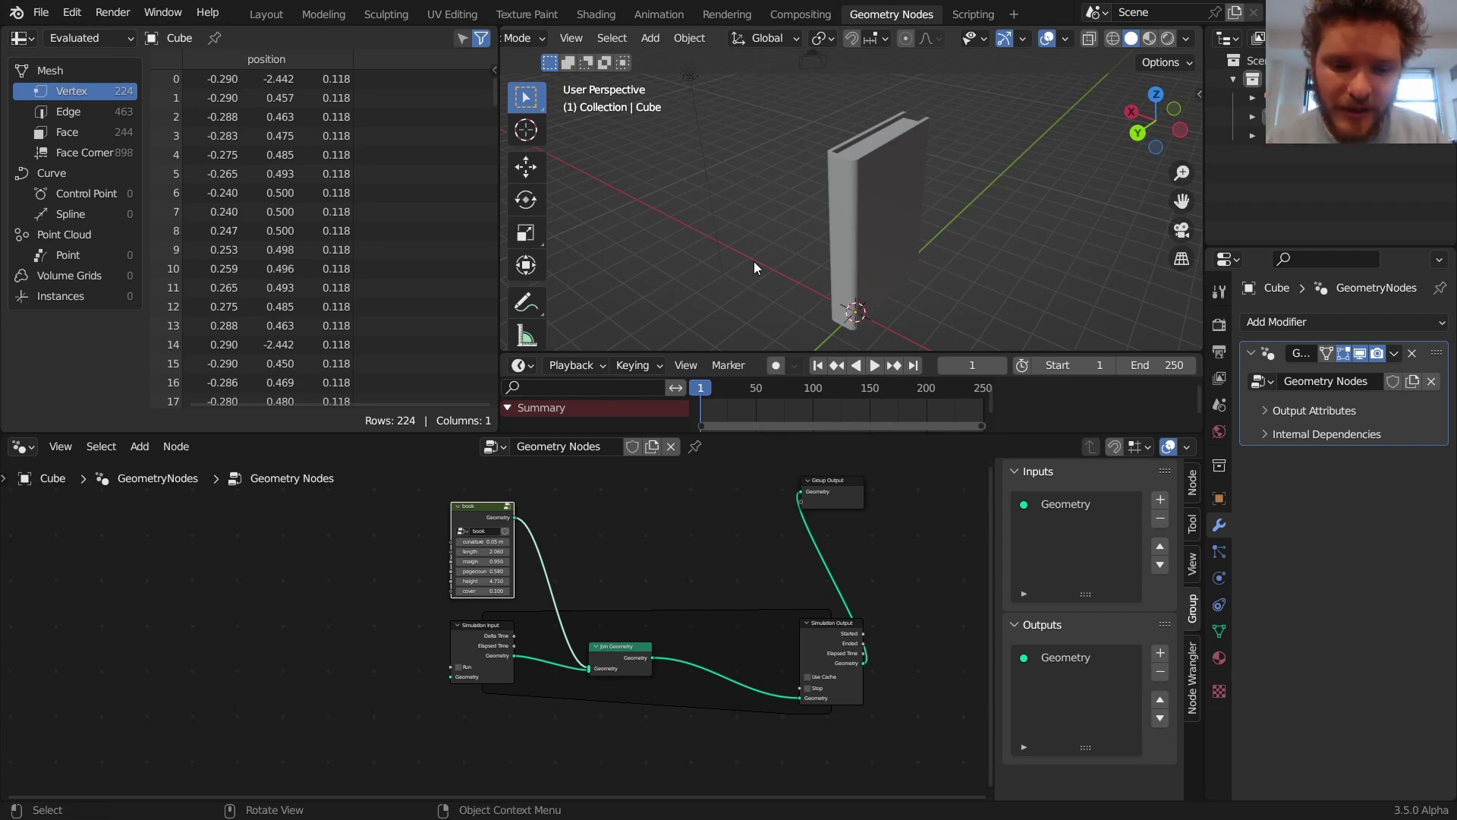
Add a Bounding Box node below the simulation link and feed it the Simulation Input's geometry
{"action": "middle_click_drag", "start_coordinate": [515, 664], "coordinate": [601, 596]}
{"action": "left_click_drag", "start_coordinate": [573, 577], "coordinate": [458, 592]}
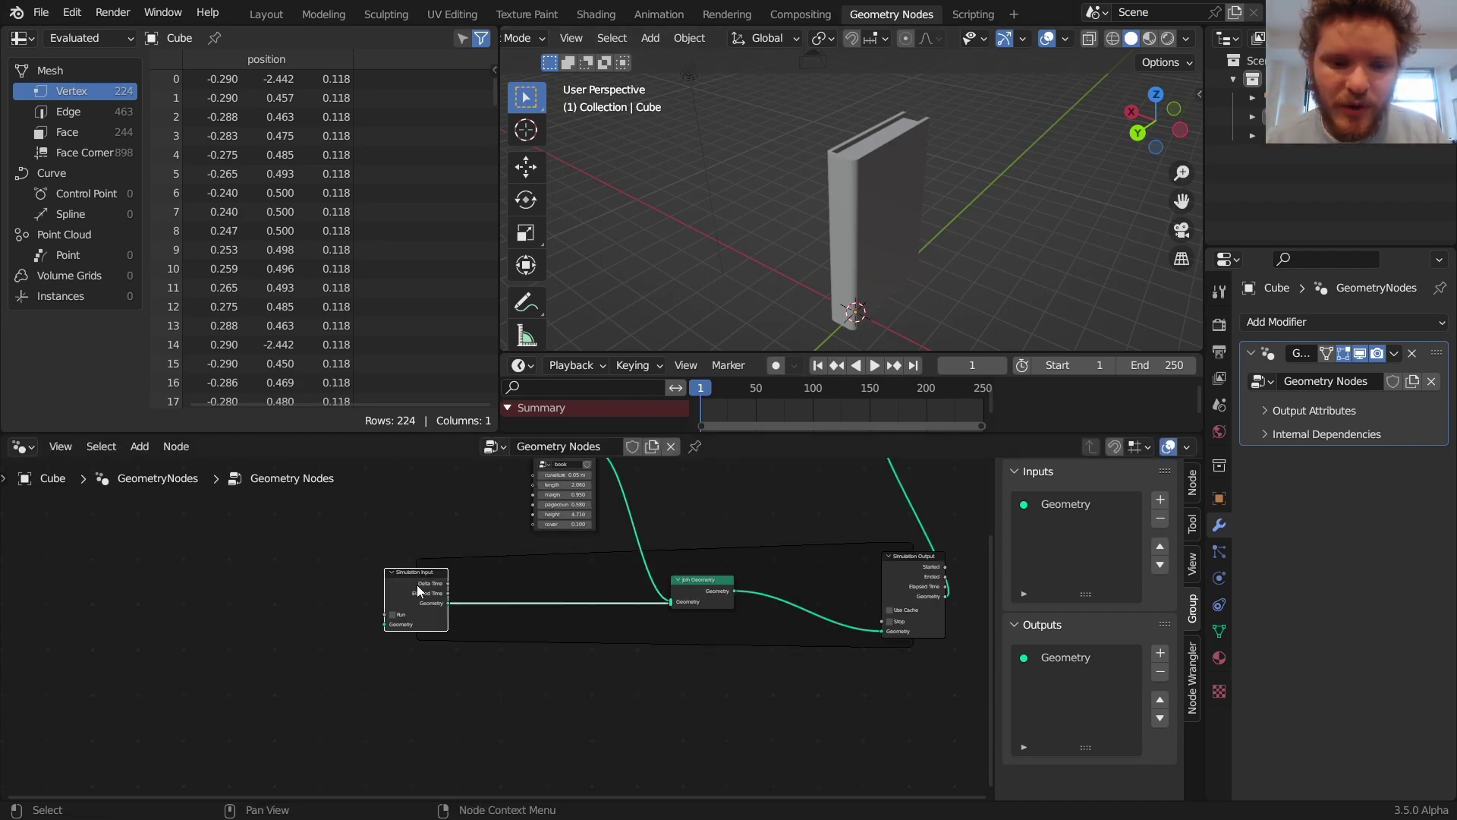
{"action": "scroll", "coordinate": [573, 592], "scroll_direction": "up", "scroll_amount": 2}
{"action": "key", "text": "shift+a"}
{"action": "left_click", "coordinate": [532, 351]}
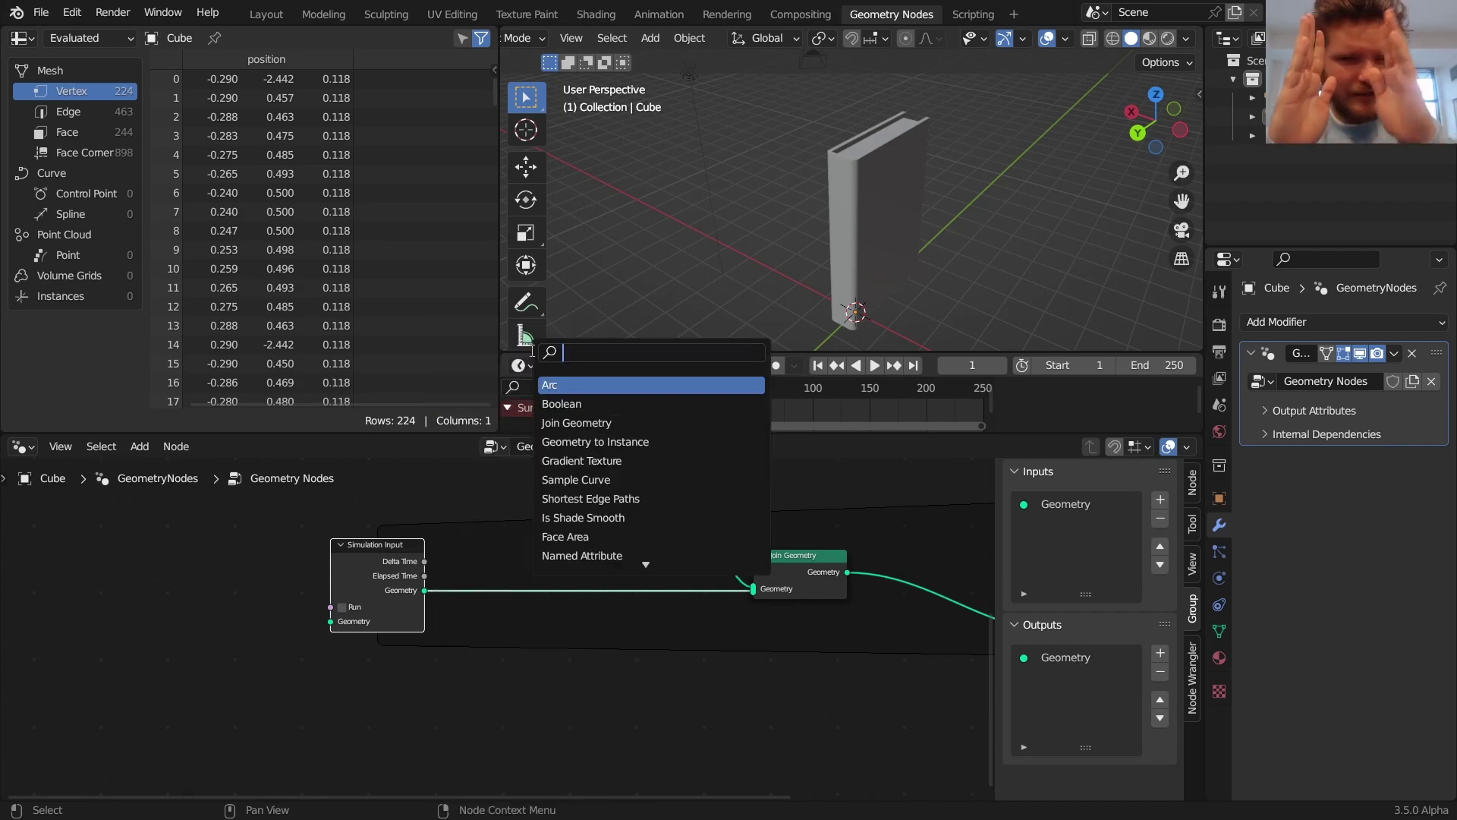
{"action": "type", "text": "bound"}
{"action": "key", "text": "Return"}
{"action": "left_click", "coordinate": [490, 662]}
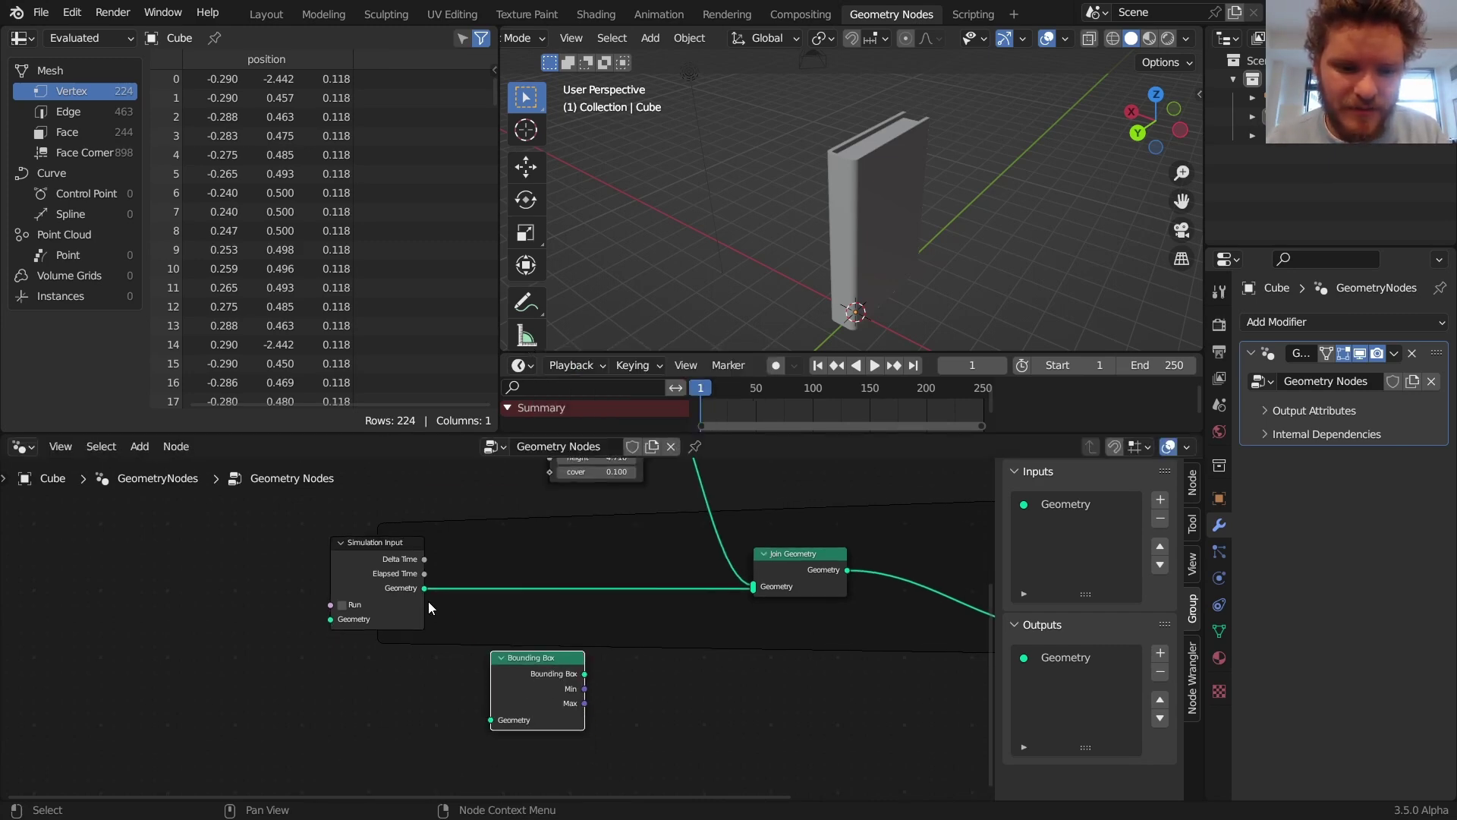
{"action": "left_click_drag", "start_coordinate": [425, 589], "coordinate": [491, 720]}
Add a Vector Math node beside the Bounding Box and connect the Max output to its first vector
{"action": "scroll", "coordinate": [581, 689], "scroll_direction": "up", "scroll_amount": 2}
{"action": "key", "text": "shift+a"}
{"action": "type", "text": "vec"}
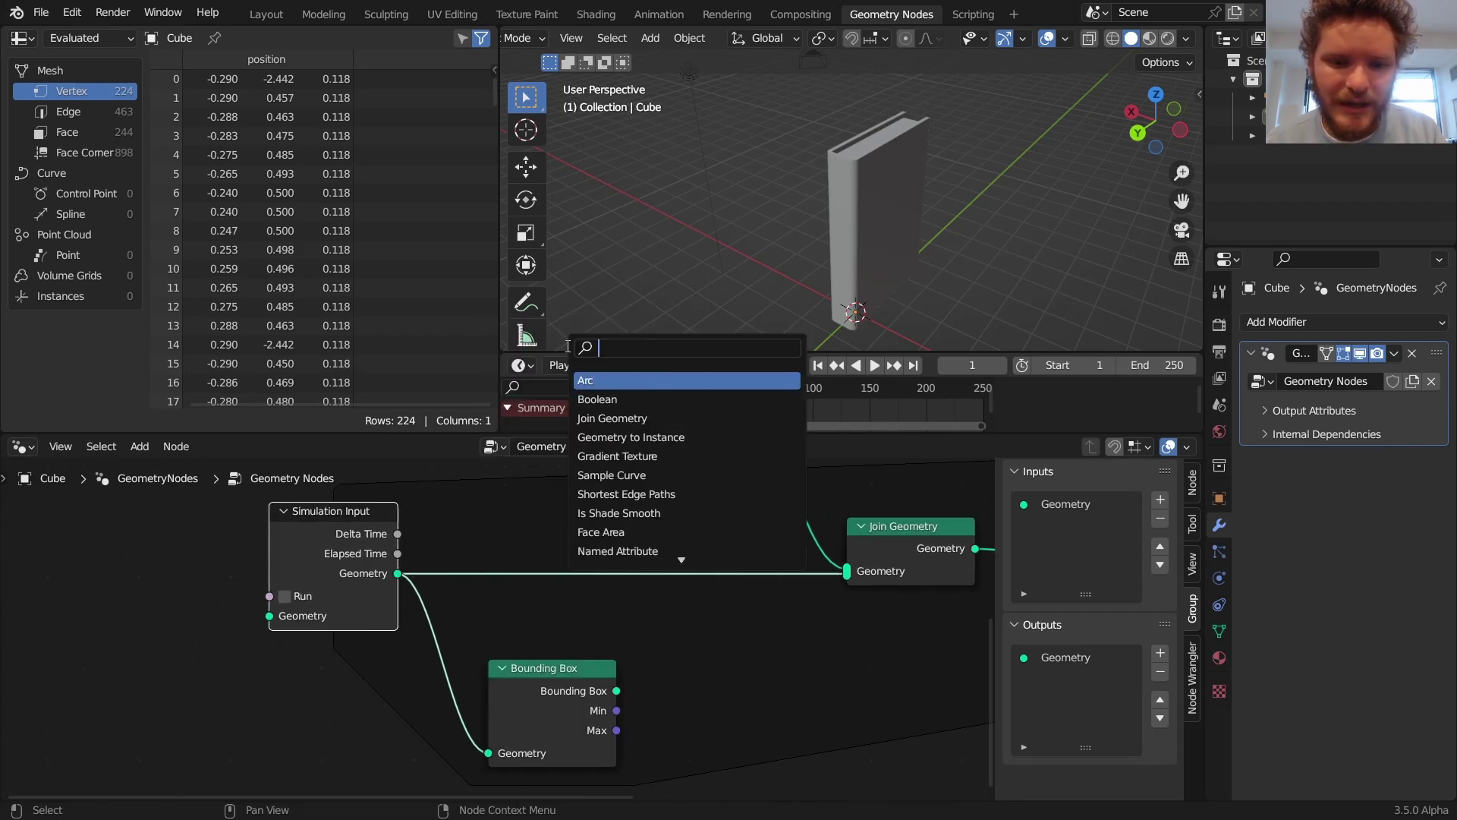
{"action": "left_click", "coordinate": [611, 398]}
{"action": "left_click", "coordinate": [709, 681]}
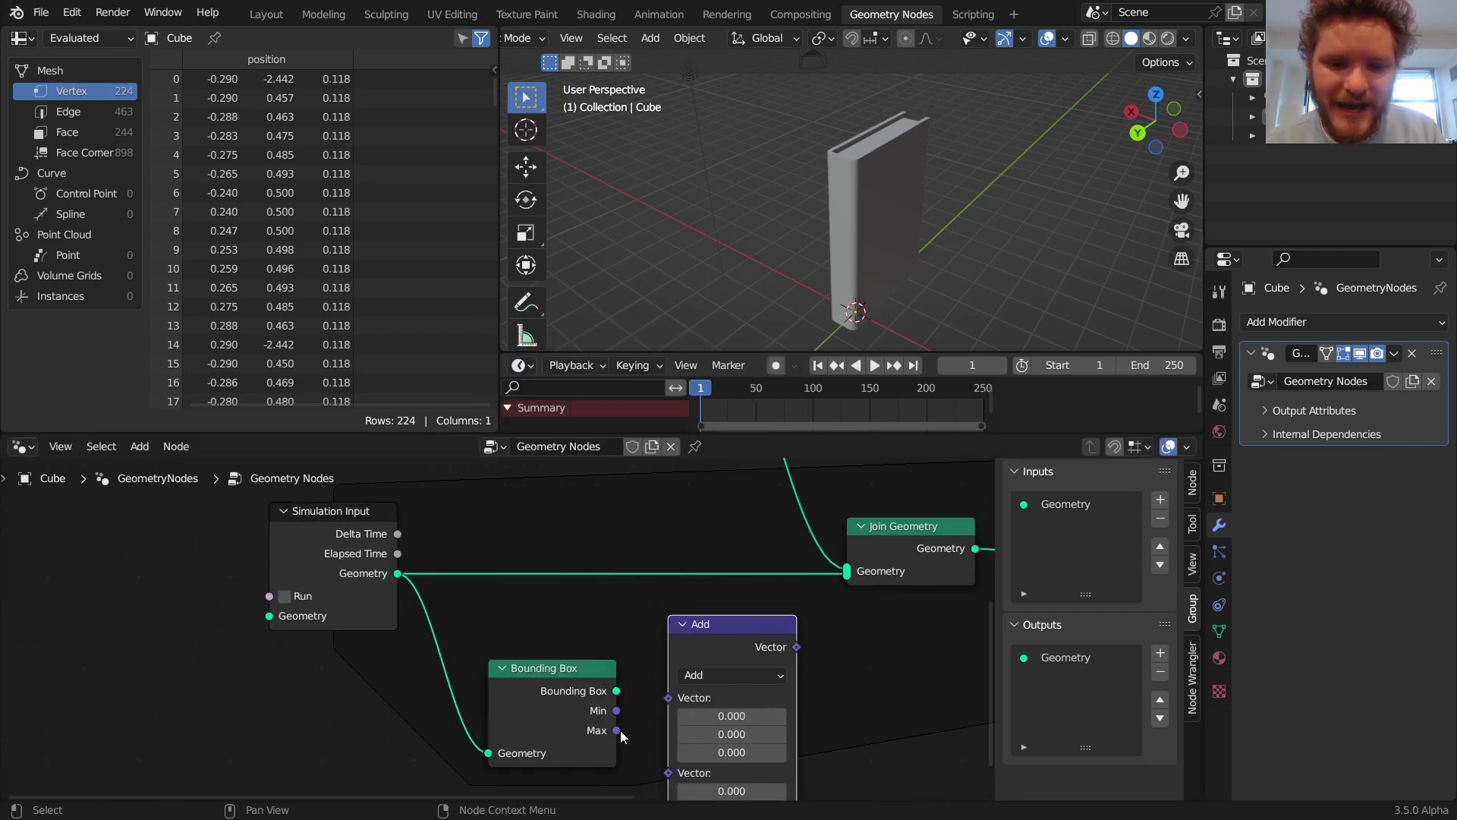
{"action": "middle_click_drag", "start_coordinate": [620, 730], "coordinate": [626, 648]}
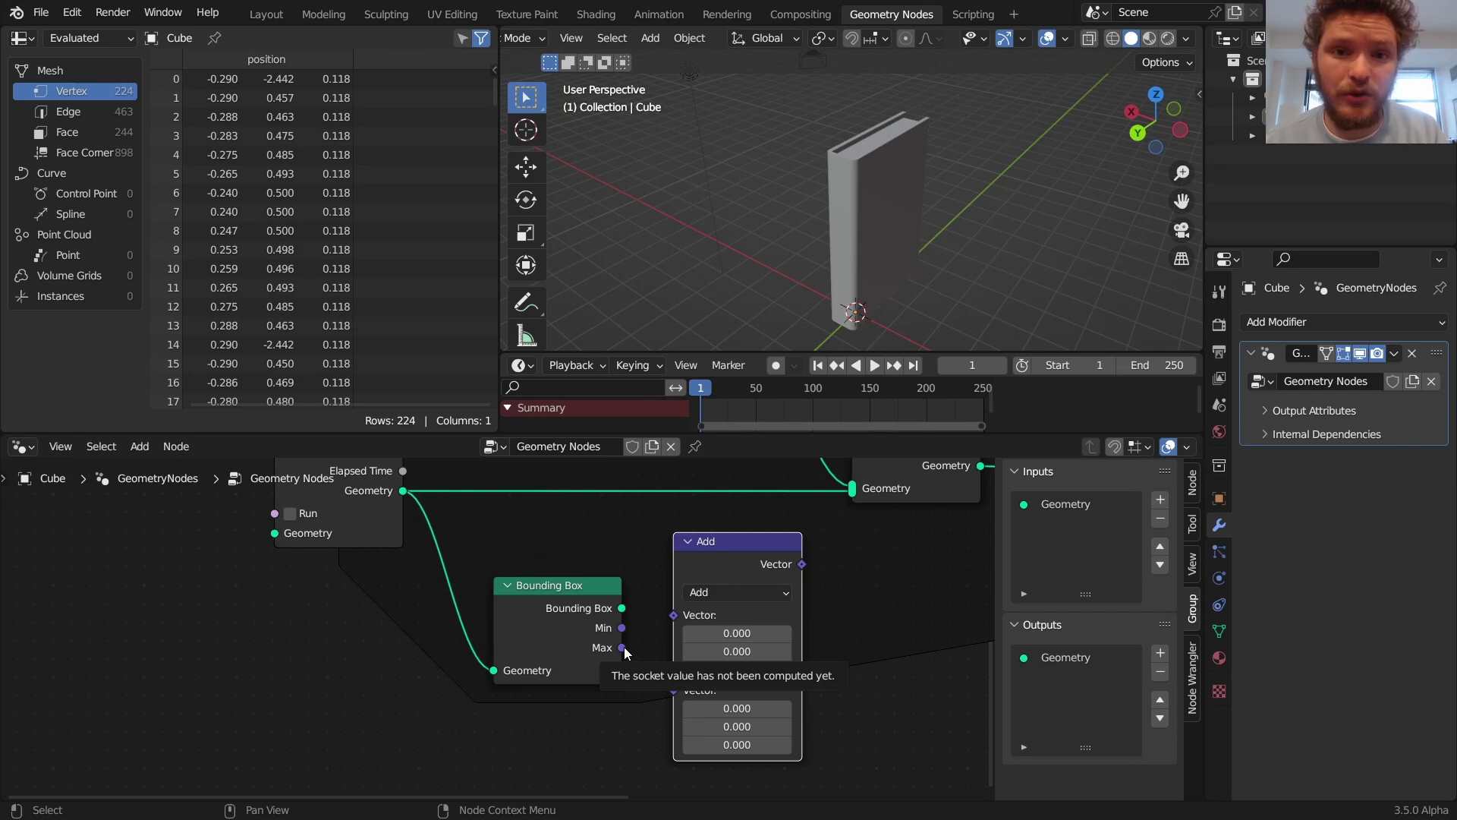
{"action": "left_click_drag", "start_coordinate": [624, 649], "coordinate": [676, 614]}
Set the Vector Math operation to Multiply, with 1 as the X value of the second vector
{"action": "left_click", "coordinate": [728, 596]}
{"action": "left_click", "coordinate": [741, 532]}
{"action": "left_click", "coordinate": [737, 652]}
{"action": "type", "text": "1"}
{"action": "key", "text": "Return"}
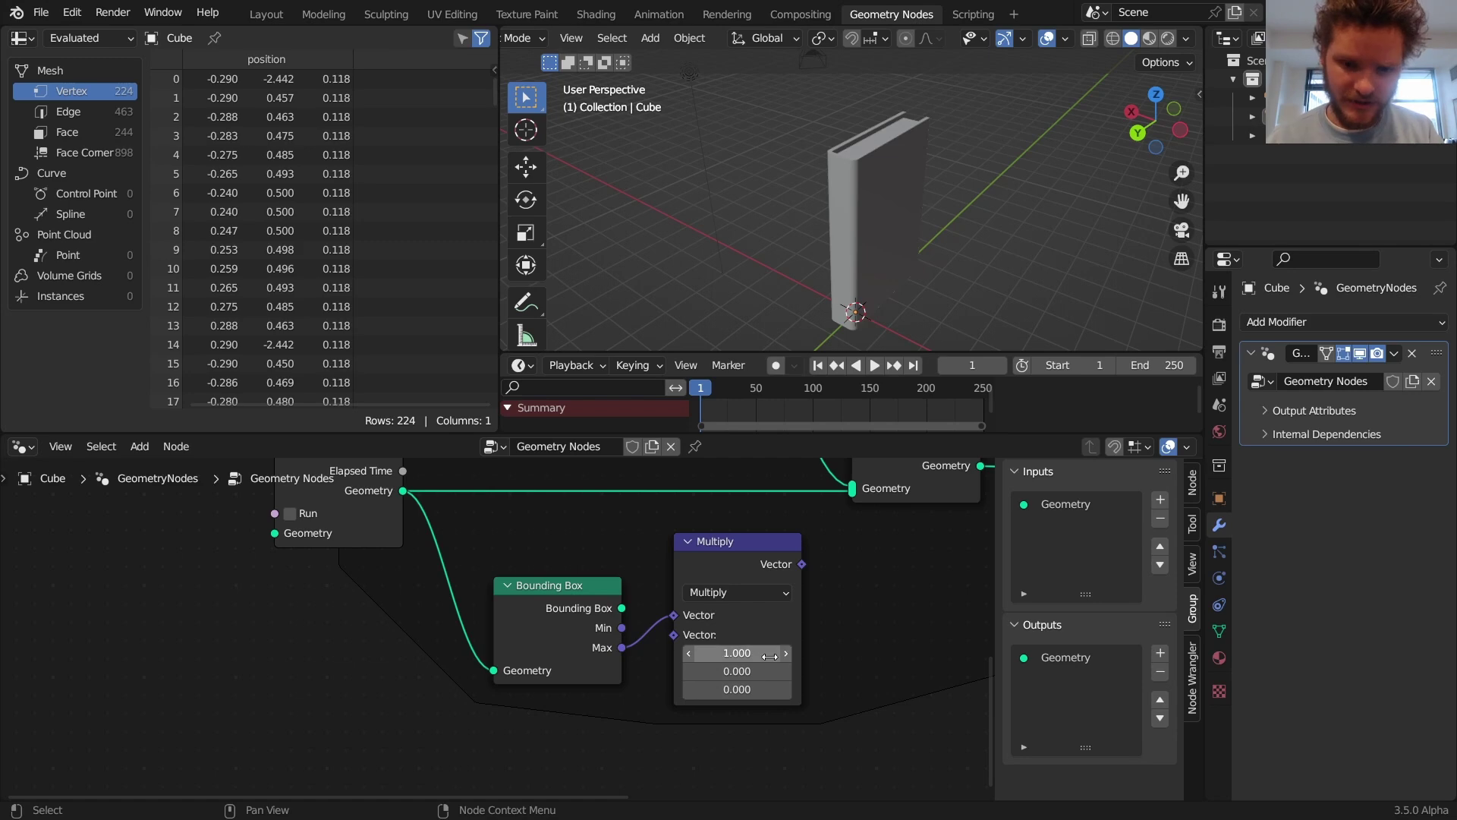
Insert a Transform node between the book node and the Join Geometry node
{"action": "scroll", "coordinate": [751, 653], "scroll_direction": "down", "scroll_amount": 2}
{"action": "middle_click_drag", "start_coordinate": [649, 579], "coordinate": [651, 693]}
{"action": "left_click_drag", "start_coordinate": [596, 469], "coordinate": [404, 491]}
{"action": "key", "text": "shift+a"}
{"action": "type", "text": "trans"}
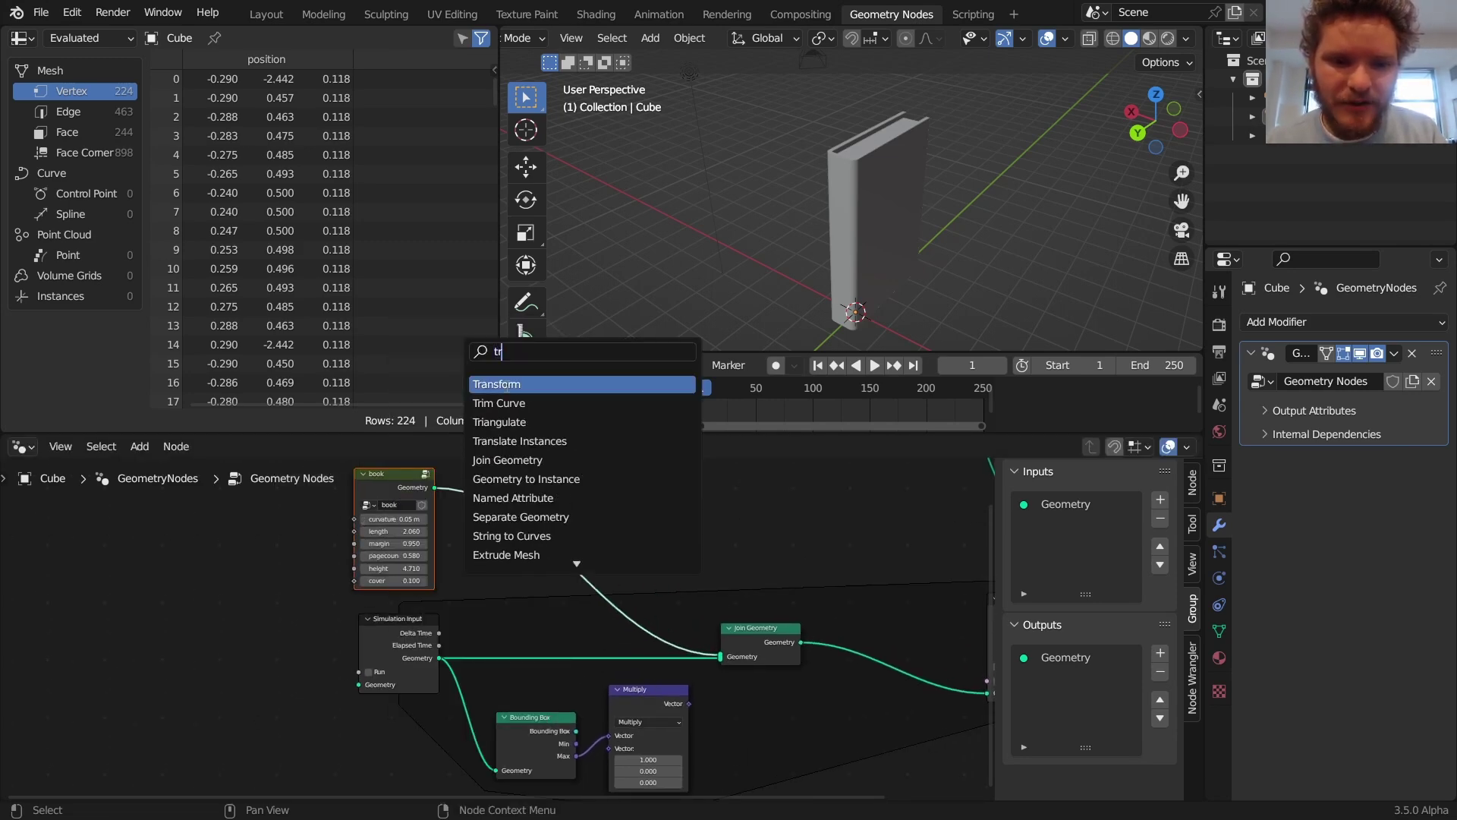
{"action": "key", "text": "Return"}
{"action": "left_click", "coordinate": [640, 489]}
Connect the Multiply vector to the Transform node's Translation and play the animation to test the book placement
{"action": "left_click_drag", "start_coordinate": [686, 706], "coordinate": [591, 493]}
{"action": "key", "text": "ctrl+z"}
{"action": "right_click_drag", "start_coordinate": [672, 721], "coordinate": [593, 552], "text": "alt"}
{"action": "key", "text": "space"}
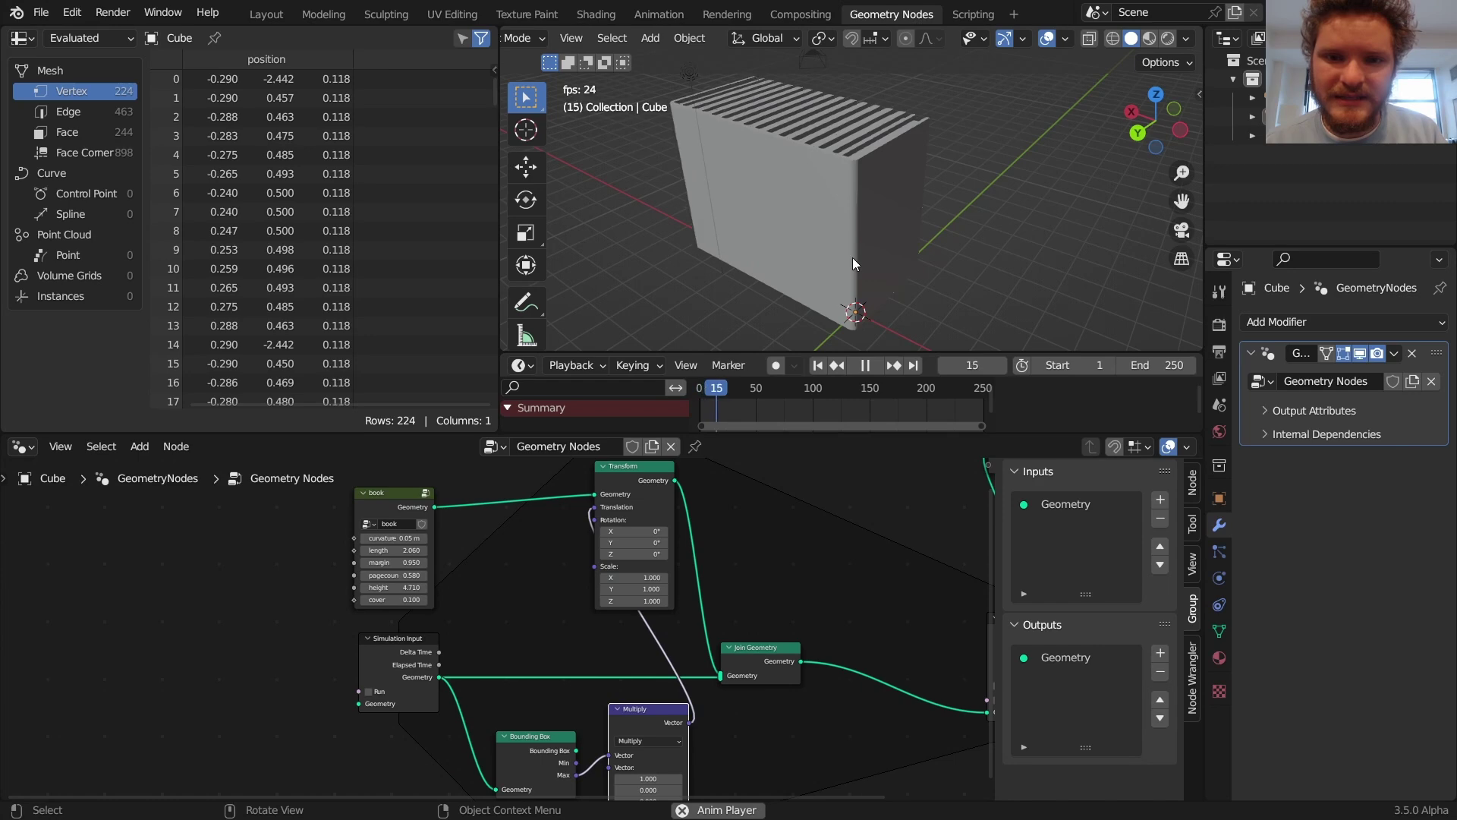
Stop the animation and preview the book node's geometry on its own in the top view
{"action": "key", "text": "space"}
{"action": "middle_click_drag", "start_coordinate": [761, 237], "coordinate": [894, 294], "text": "shift"}
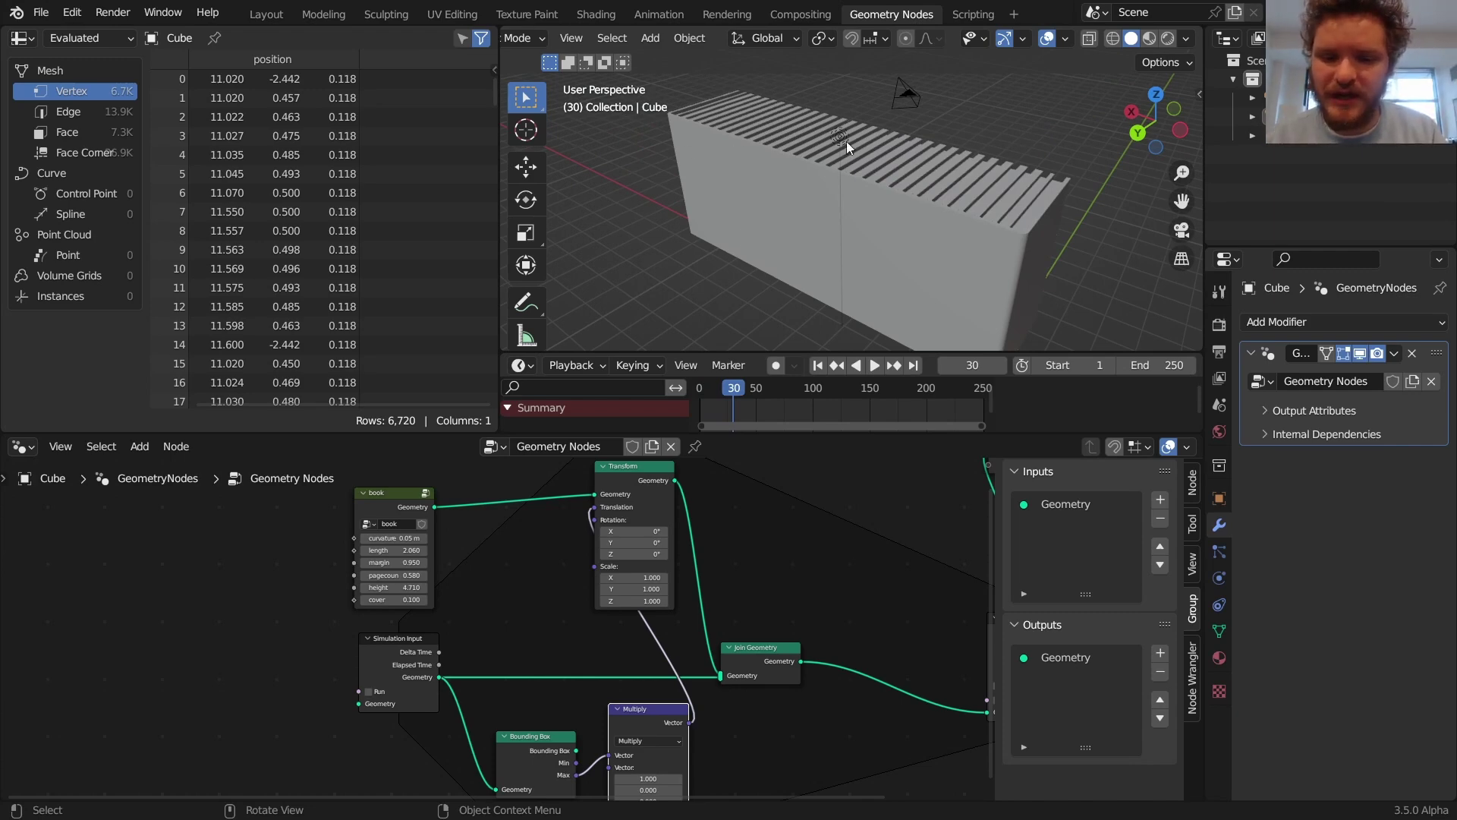
{"action": "left_click", "coordinate": [385, 504], "text": "ctrl+shift"}
{"action": "middle_click_drag", "start_coordinate": [787, 305], "coordinate": [963, 267]}
{"action": "left_click", "coordinate": [1156, 102]}
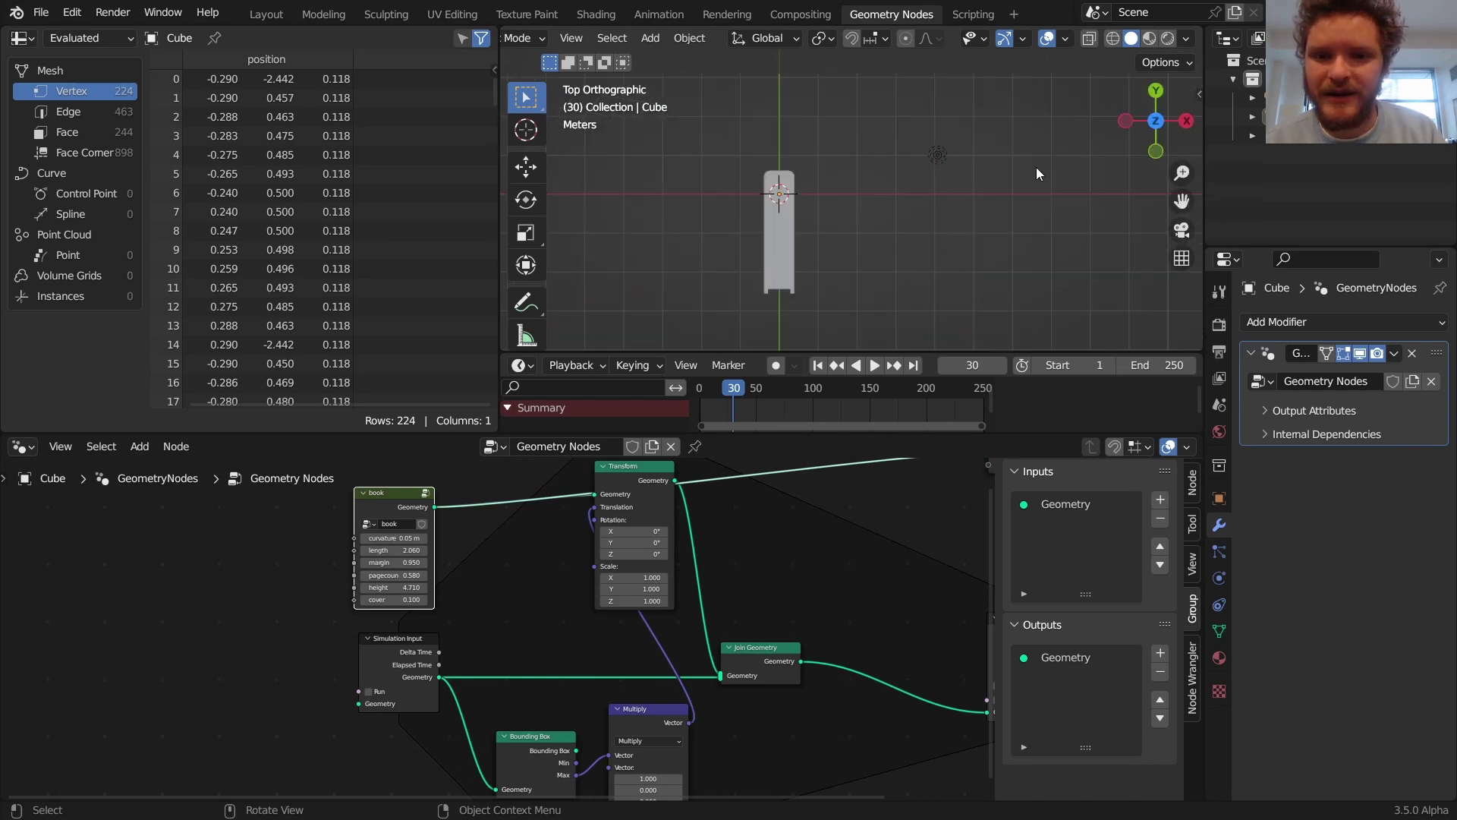
{"action": "key", "text": "i"}
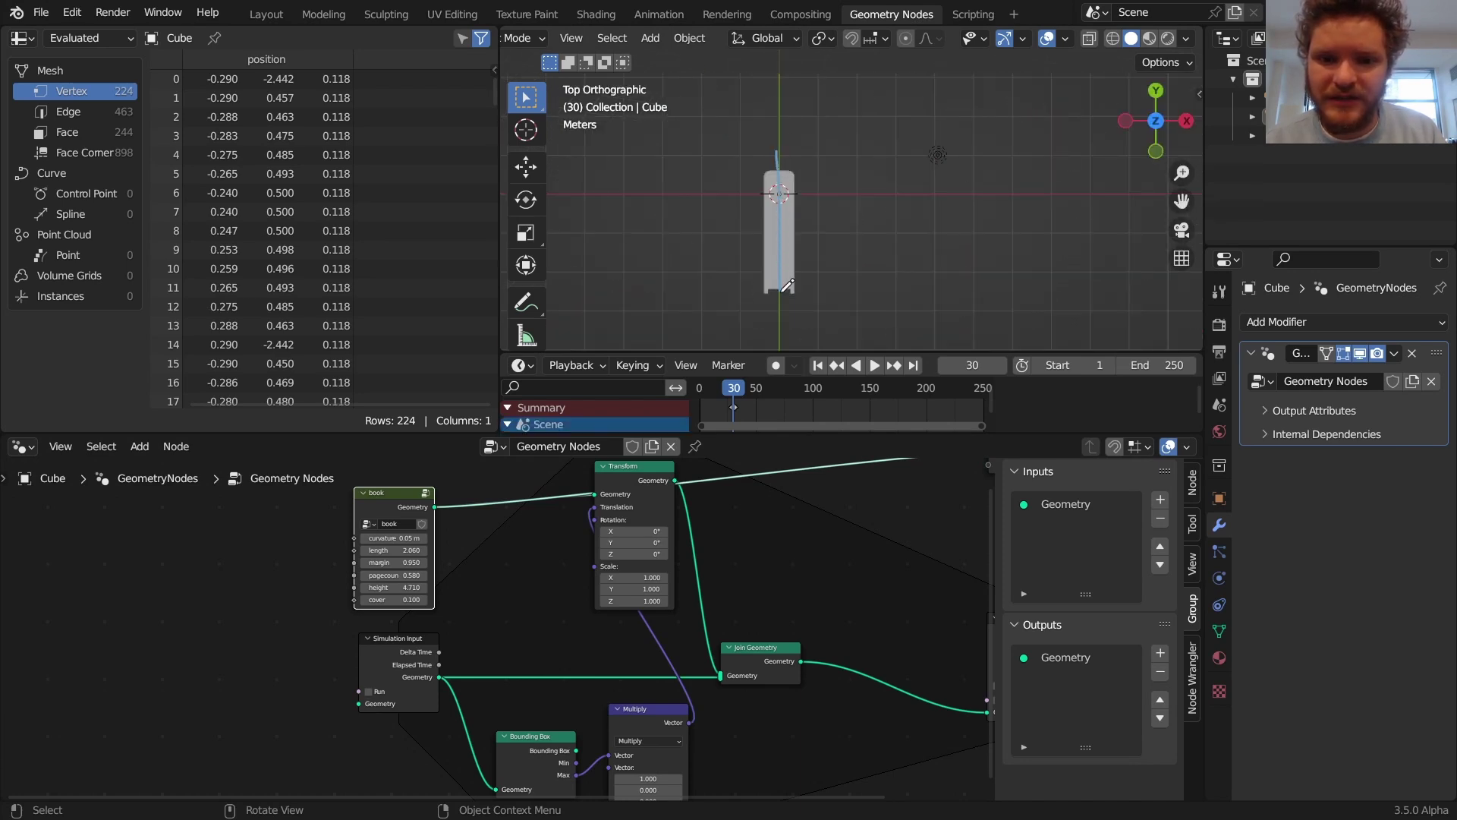
{"action": "key", "text": "ctrl+z"}
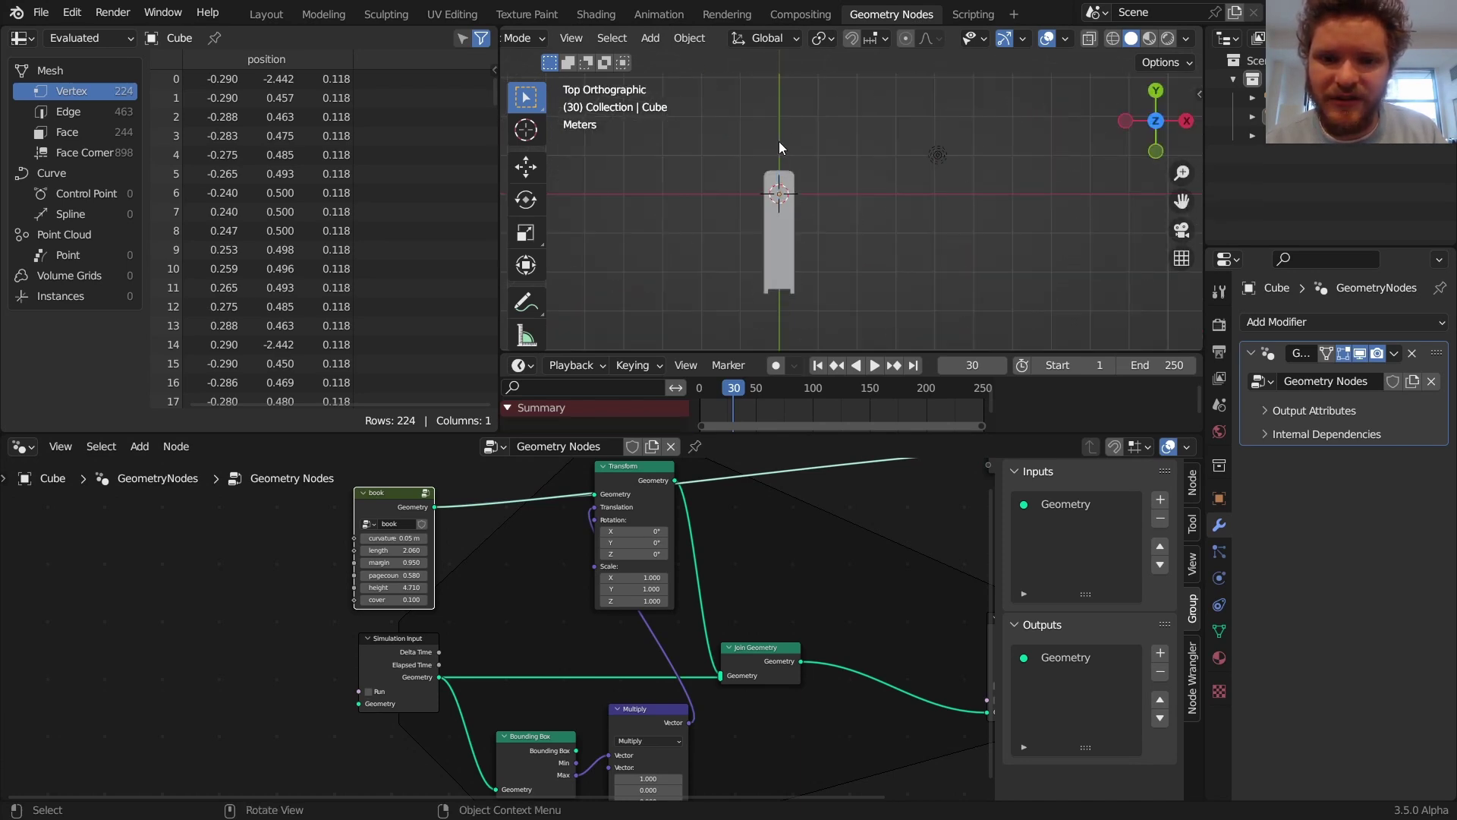
{"action": "mouse_move", "coordinate": [780, 146]}
{"action": "left_mouse_down"}
{"action": "mouse_move", "coordinate": [782, 264]}
{"action": "mouse_move", "coordinate": [766, 143]}
{"action": "left_mouse_up"}
{"action": "key", "text": "ctrl+z"}
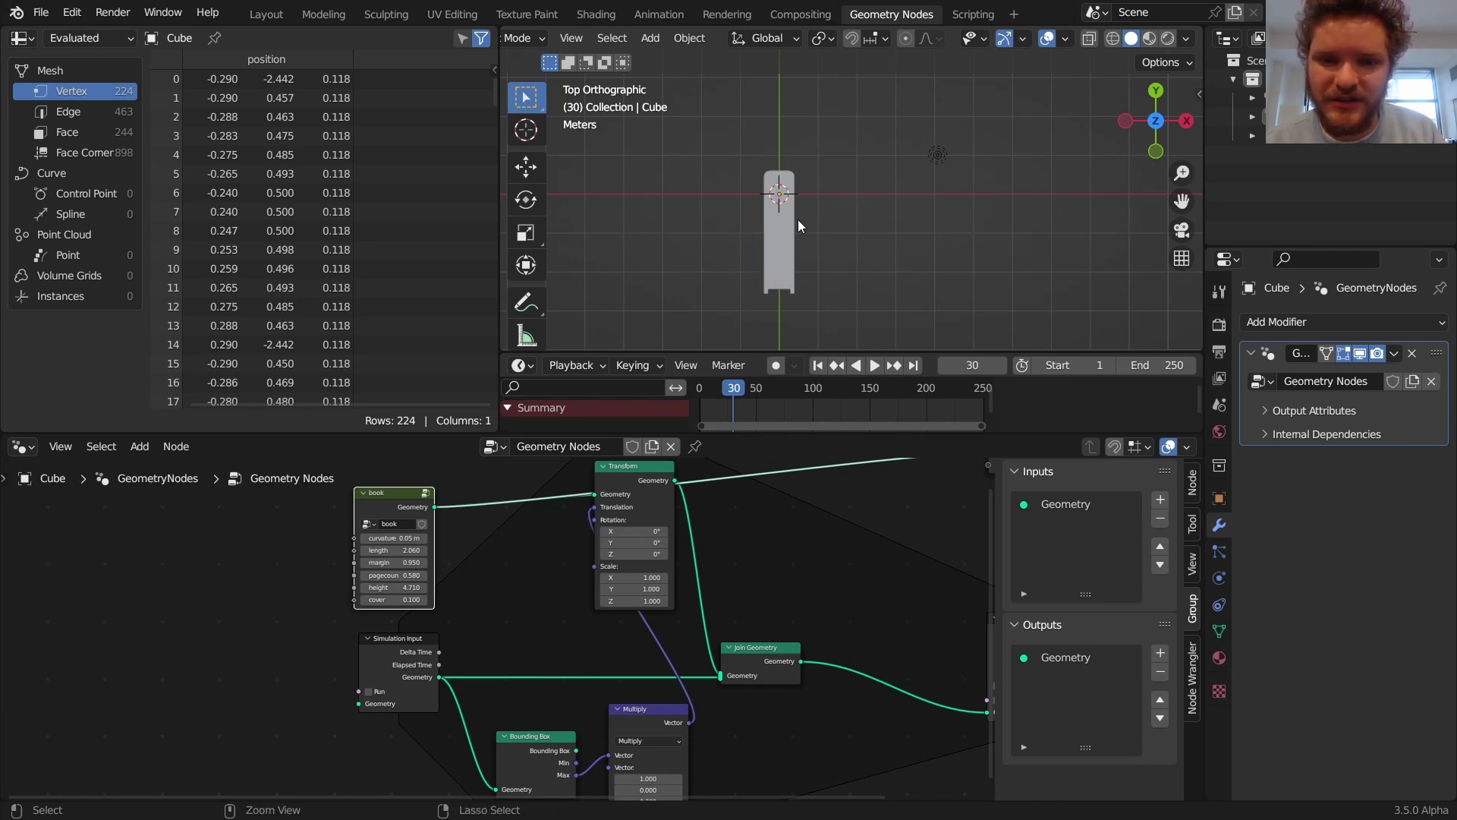
{"action": "mouse_move", "coordinate": [754, 319]}
{"action": "middle_mouse_down"}
{"action": "mouse_move", "coordinate": [940, 197]}
{"action": "mouse_move", "coordinate": [1082, 161]}
{"action": "mouse_move", "coordinate": [920, 184]}
{"action": "mouse_move", "coordinate": [860, 165]}
{"action": "middle_mouse_up"}
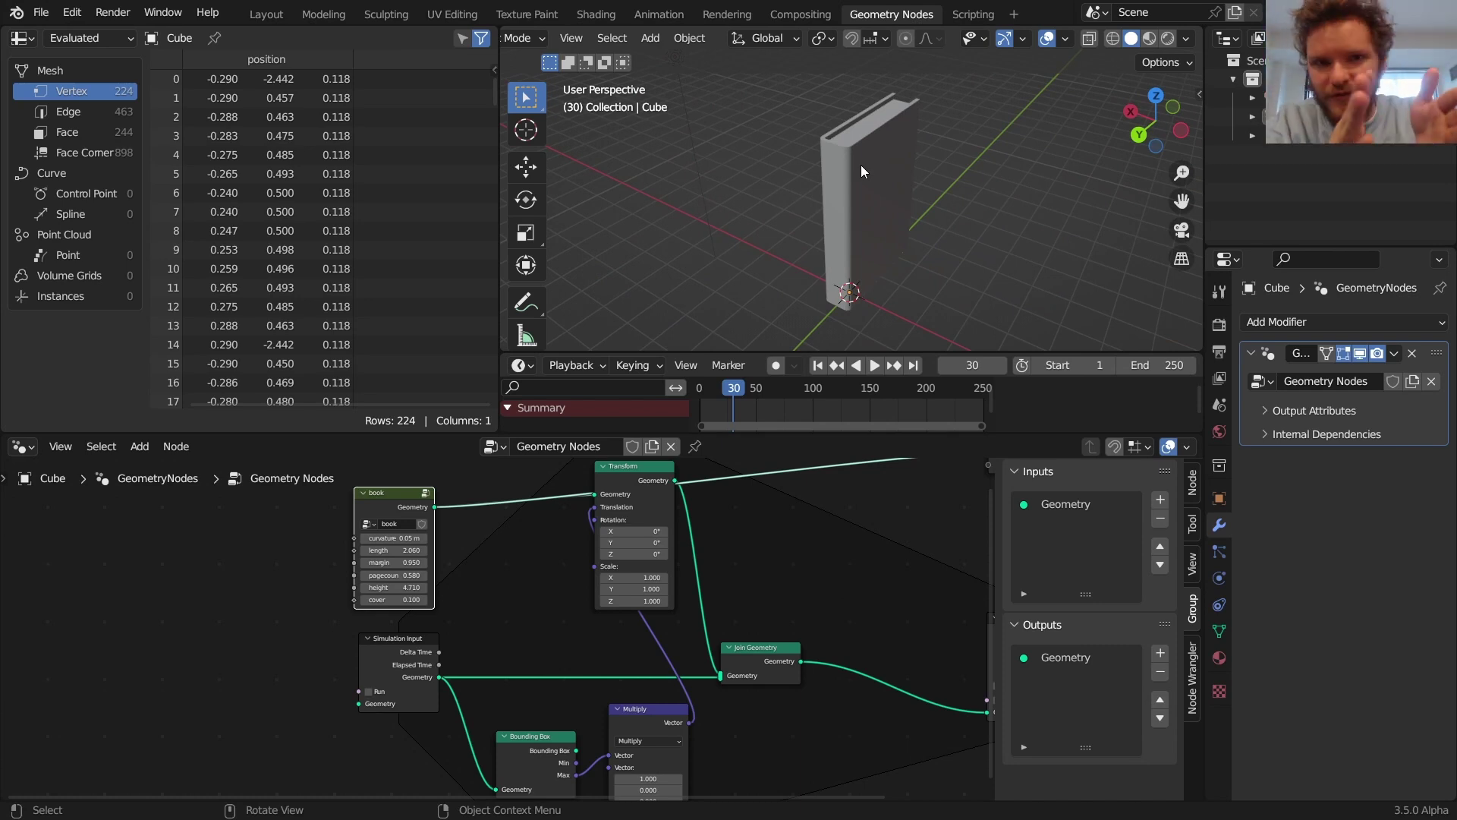
Duplicate the Bounding Box node, place it beside the book node and feed it the book's Geometry output
{"action": "middle_click_drag", "start_coordinate": [576, 617], "coordinate": [659, 562]}
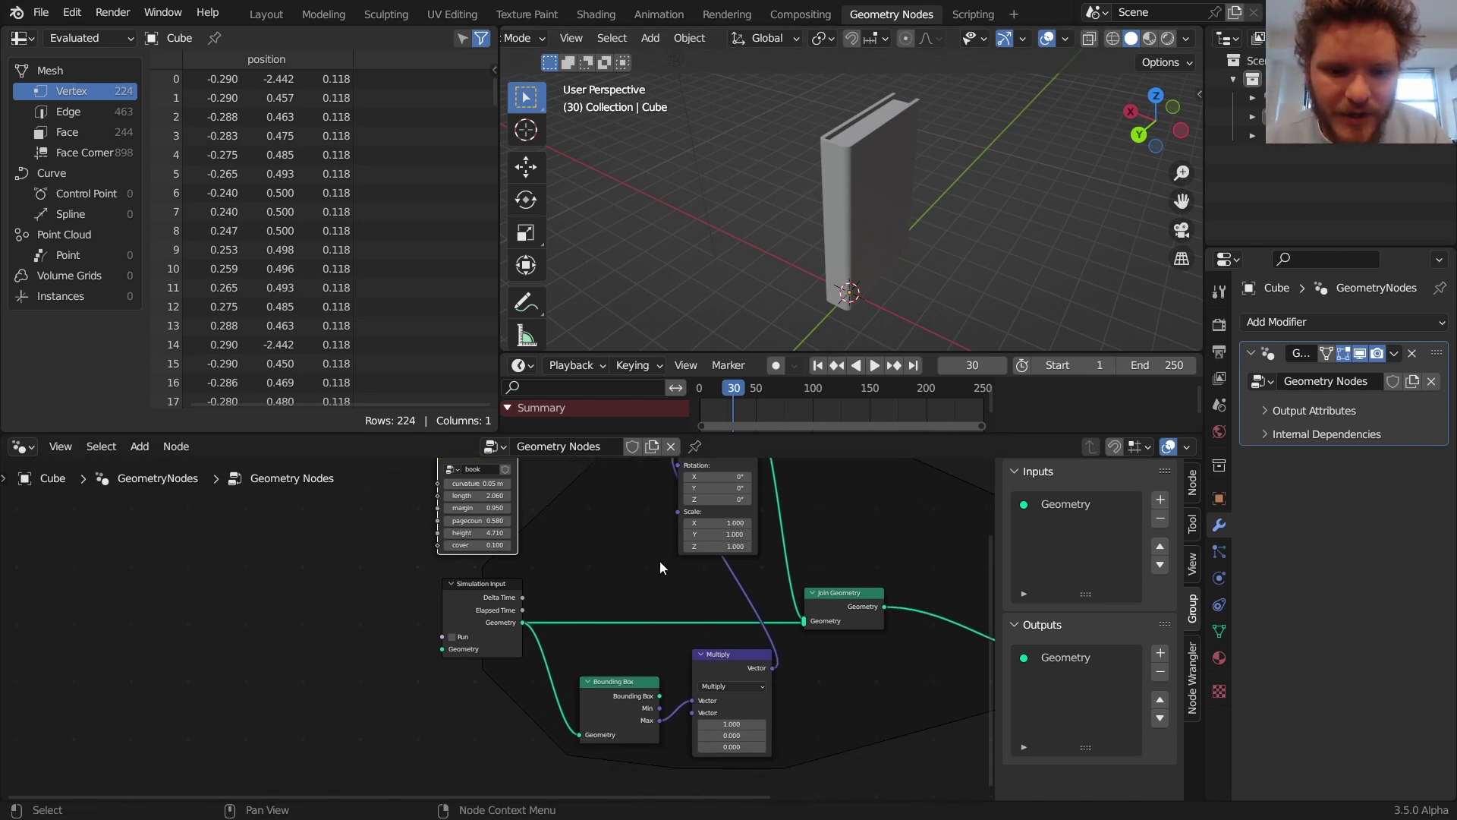
{"action": "left_click", "coordinate": [611, 688]}
{"action": "key", "text": "shift+d"}
{"action": "left_click", "coordinate": [583, 513]}
{"action": "middle_click_drag", "start_coordinate": [582, 513], "coordinate": [646, 565]}
{"action": "right_click_drag", "start_coordinate": [552, 504], "coordinate": [637, 584], "text": "alt"}
{"action": "left_click_drag", "start_coordinate": [492, 600], "coordinate": [648, 568]}
{"action": "key", "text": "g"}
{"action": "left_click", "coordinate": [492, 548]}
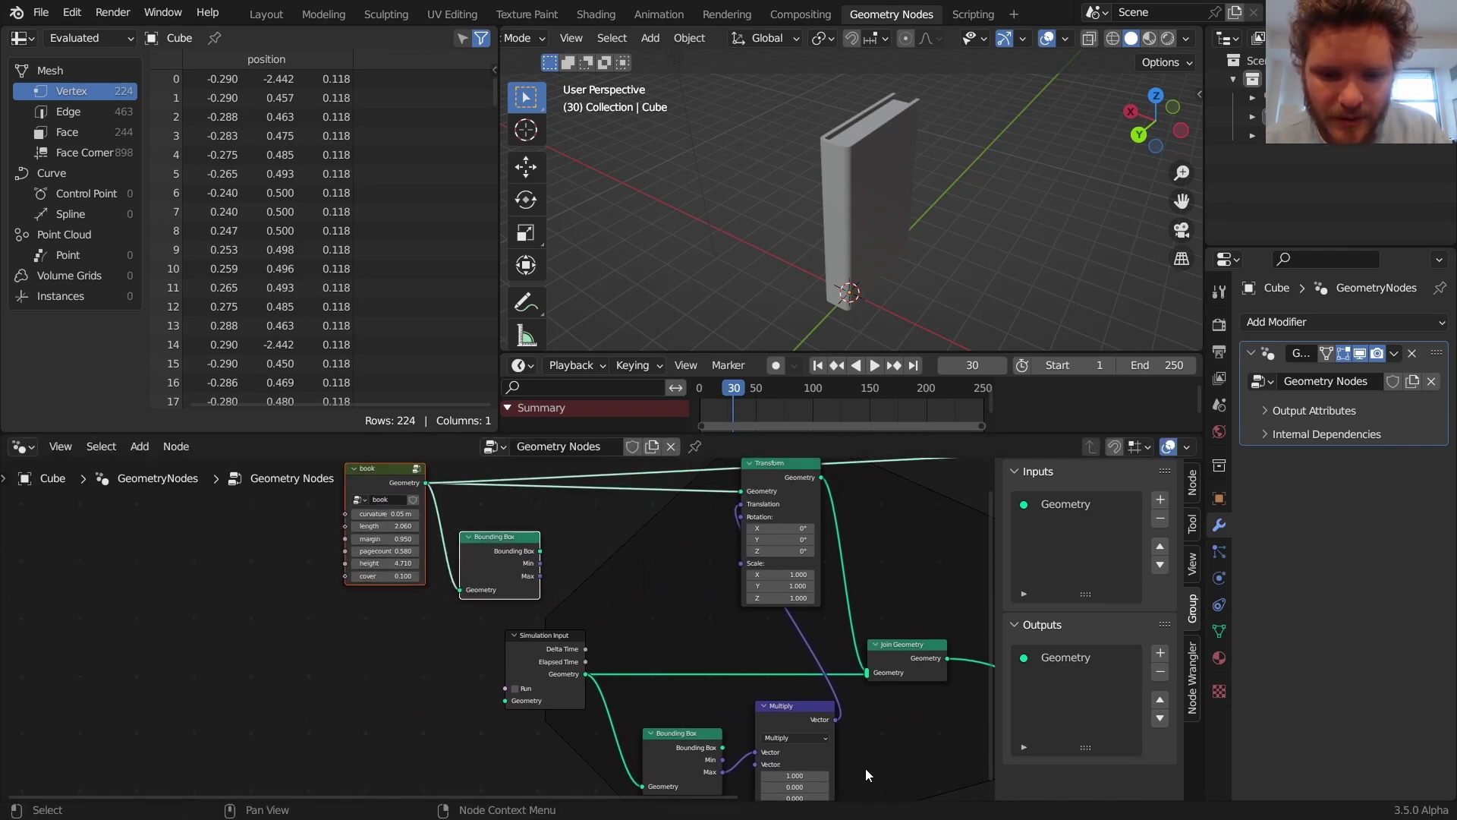
Duplicate the Multiply node and connect the Max output of the book's Bounding Box to its first vector
{"action": "left_click", "coordinate": [778, 718]}
{"action": "key", "text": "shift+d"}
{"action": "left_click", "coordinate": [620, 530]}
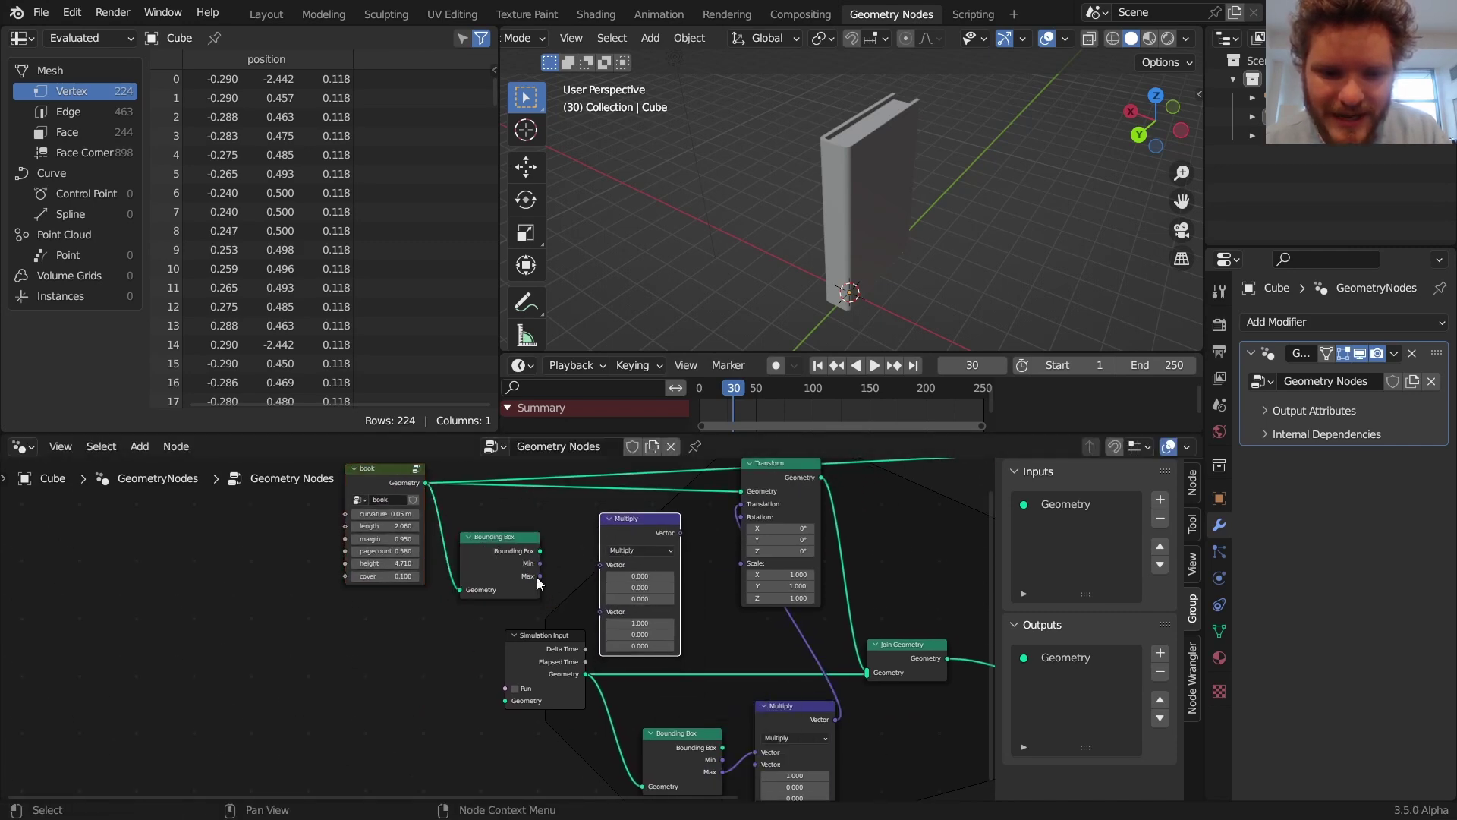
{"action": "left_click_drag", "start_coordinate": [540, 576], "coordinate": [599, 565]}
{"action": "middle_click_drag", "start_coordinate": [638, 600], "coordinate": [681, 547]}
{"action": "left_click_drag", "start_coordinate": [532, 681], "coordinate": [686, 545]}
{"action": "key", "text": "g"}
{"action": "left_click", "coordinate": [668, 547]}
Insert a duplicated vector node set to Add before the Transform's Translation and connect the book's Multiply vector to its second input
{"action": "left_click", "coordinate": [823, 656]}
{"action": "key", "text": "shift+d"}
{"action": "left_click", "coordinate": [805, 539]}
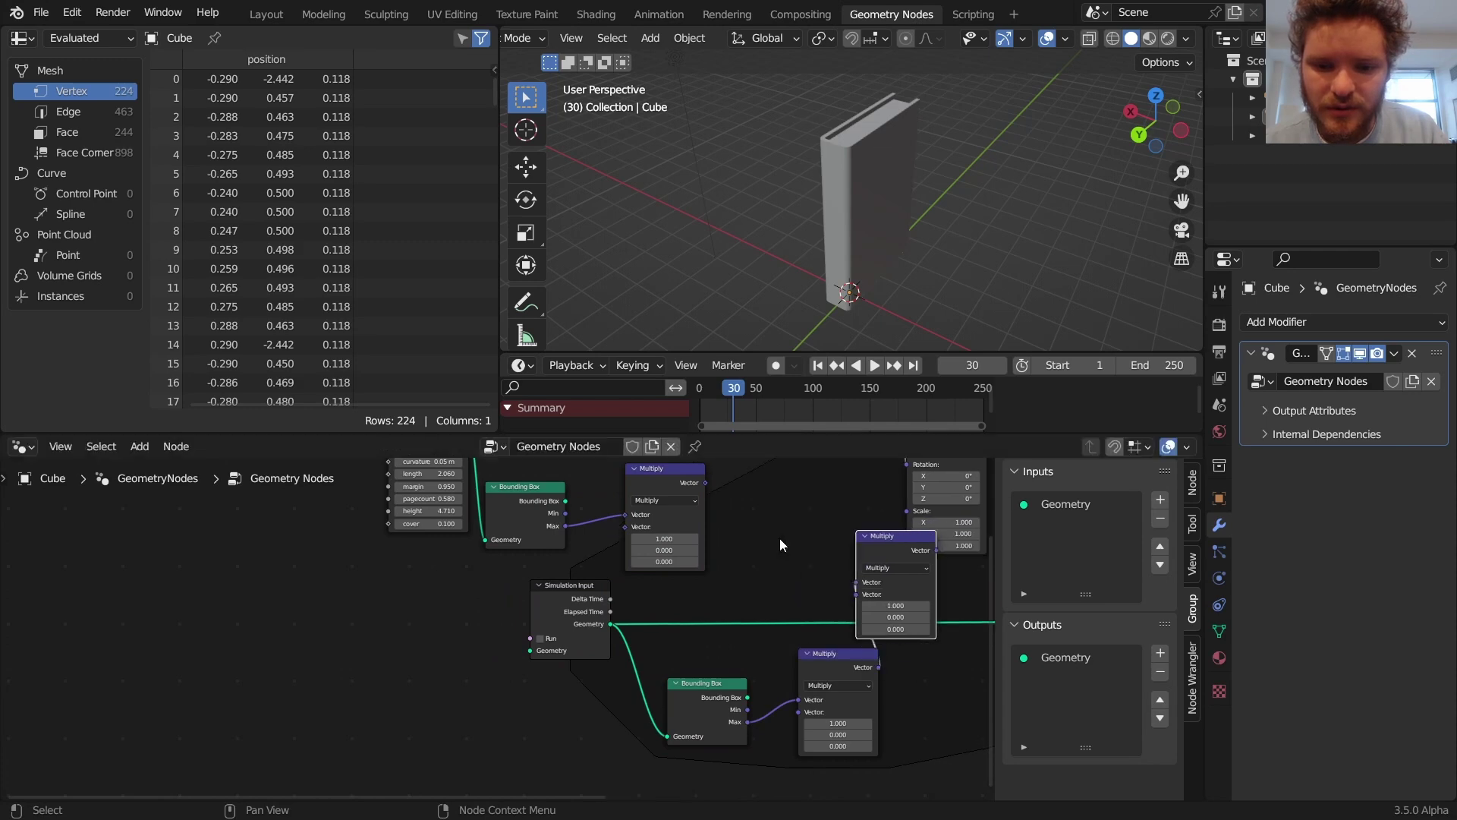
{"action": "middle_click_drag", "start_coordinate": [803, 539], "coordinate": [640, 594]}
{"action": "left_click_drag", "start_coordinate": [742, 609], "coordinate": [739, 568]}
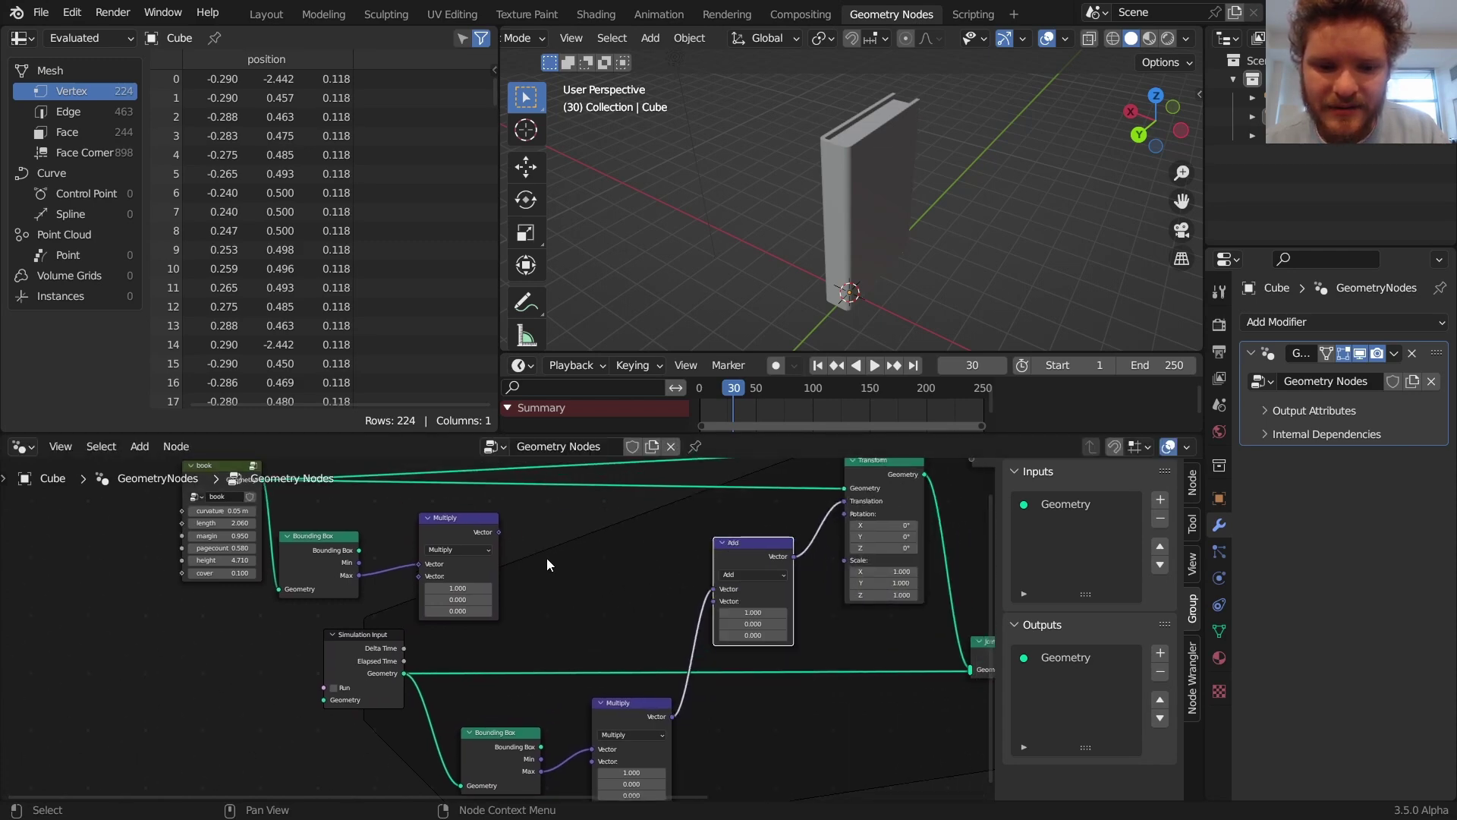
{"action": "left_click_drag", "start_coordinate": [499, 532], "coordinate": [717, 585]}
Connect the Simulation Output's Geometry to the Group Output, place the Group Output after it and play the animation from frame 1
{"action": "key", "text": "shift+Left"}
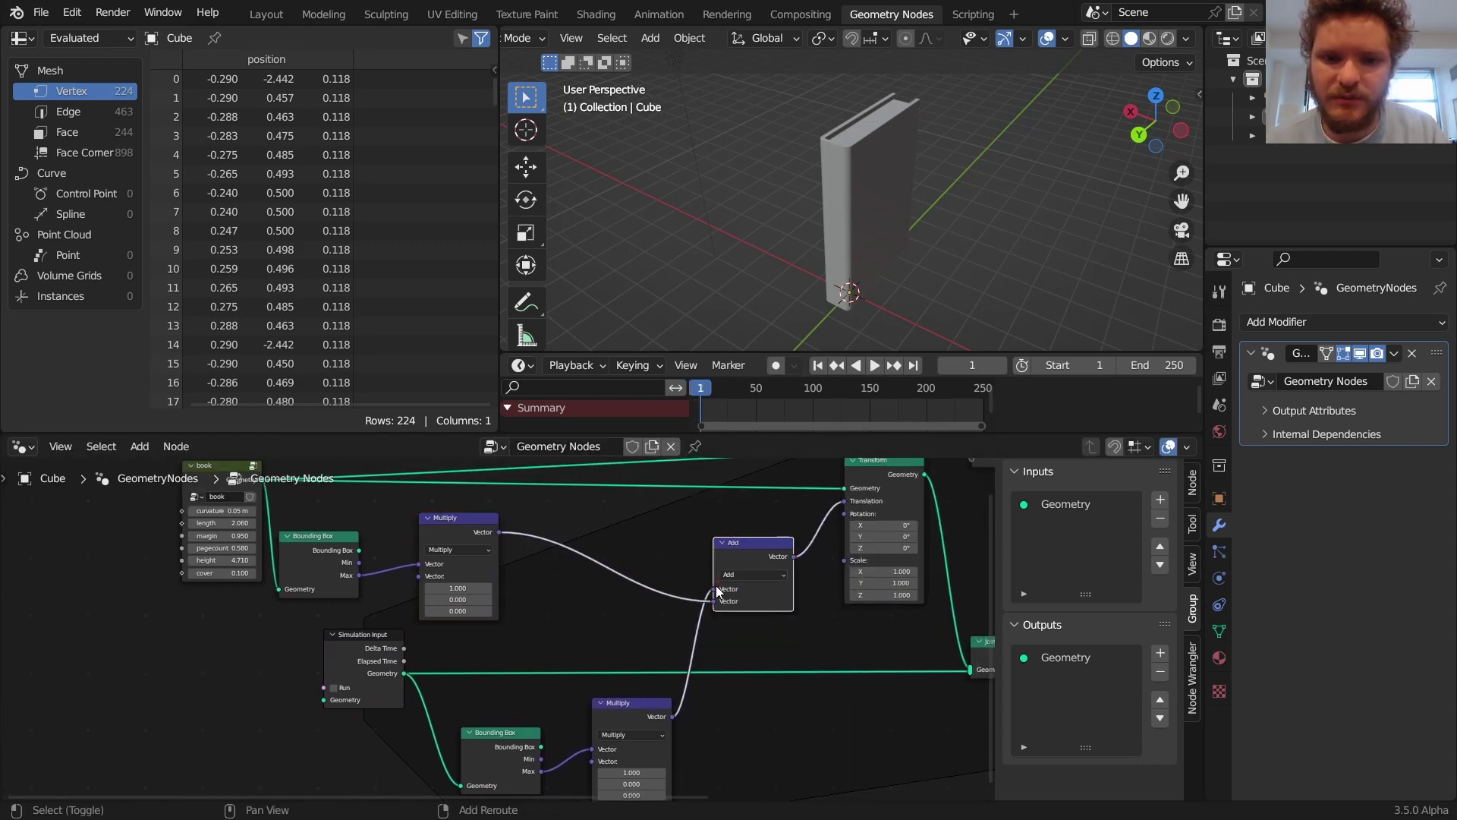
{"action": "key", "text": "space"}
{"action": "key", "text": "space"}
{"action": "key", "text": "shift+Left"}
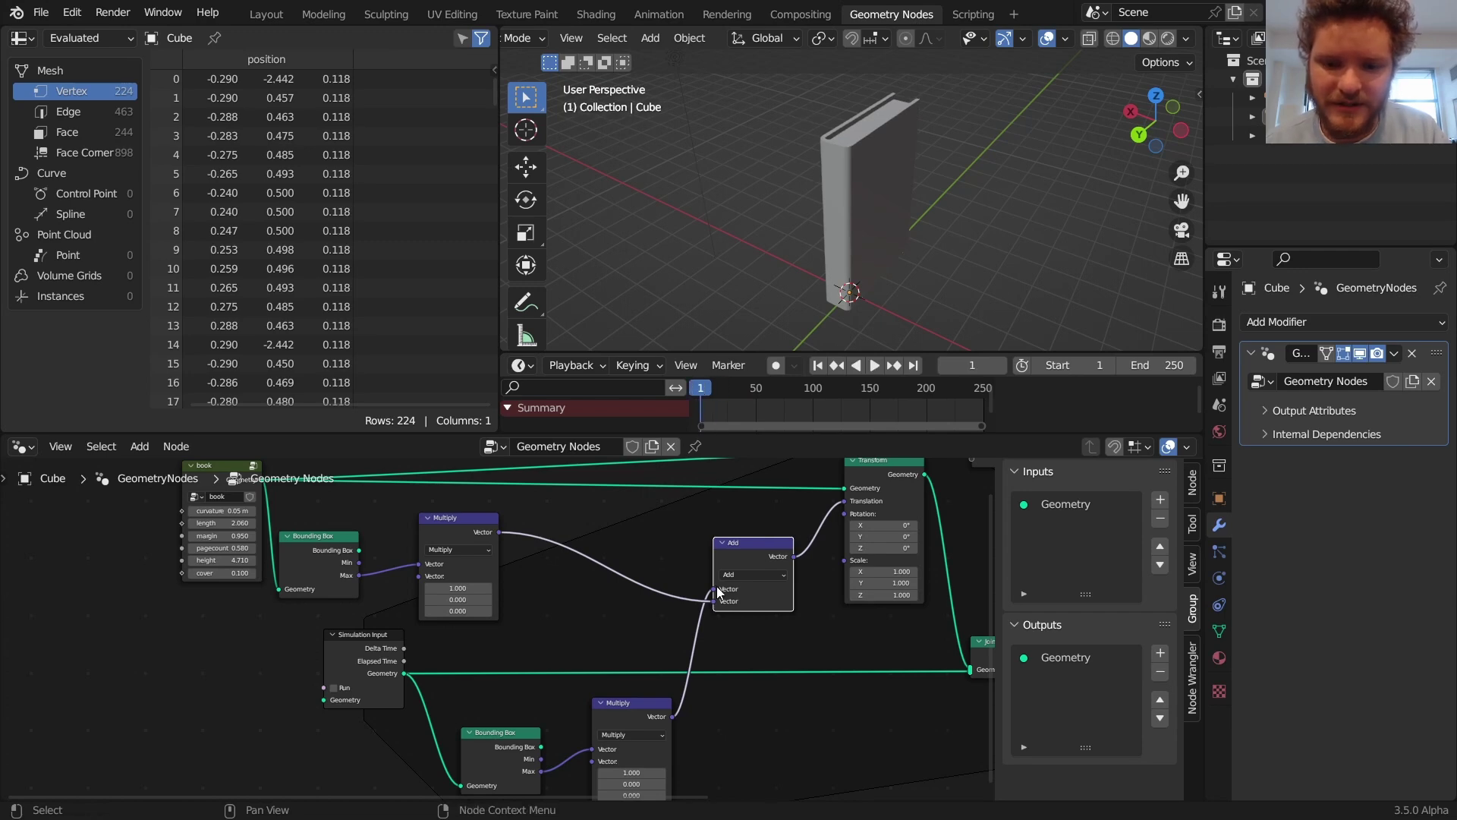
{"action": "scroll", "coordinate": [734, 602], "scroll_direction": "down", "scroll_amount": 2}
{"action": "middle_click_drag", "start_coordinate": [871, 595], "coordinate": [588, 611]}
{"action": "left_click", "coordinate": [782, 633], "text": "ctrl+shift"}
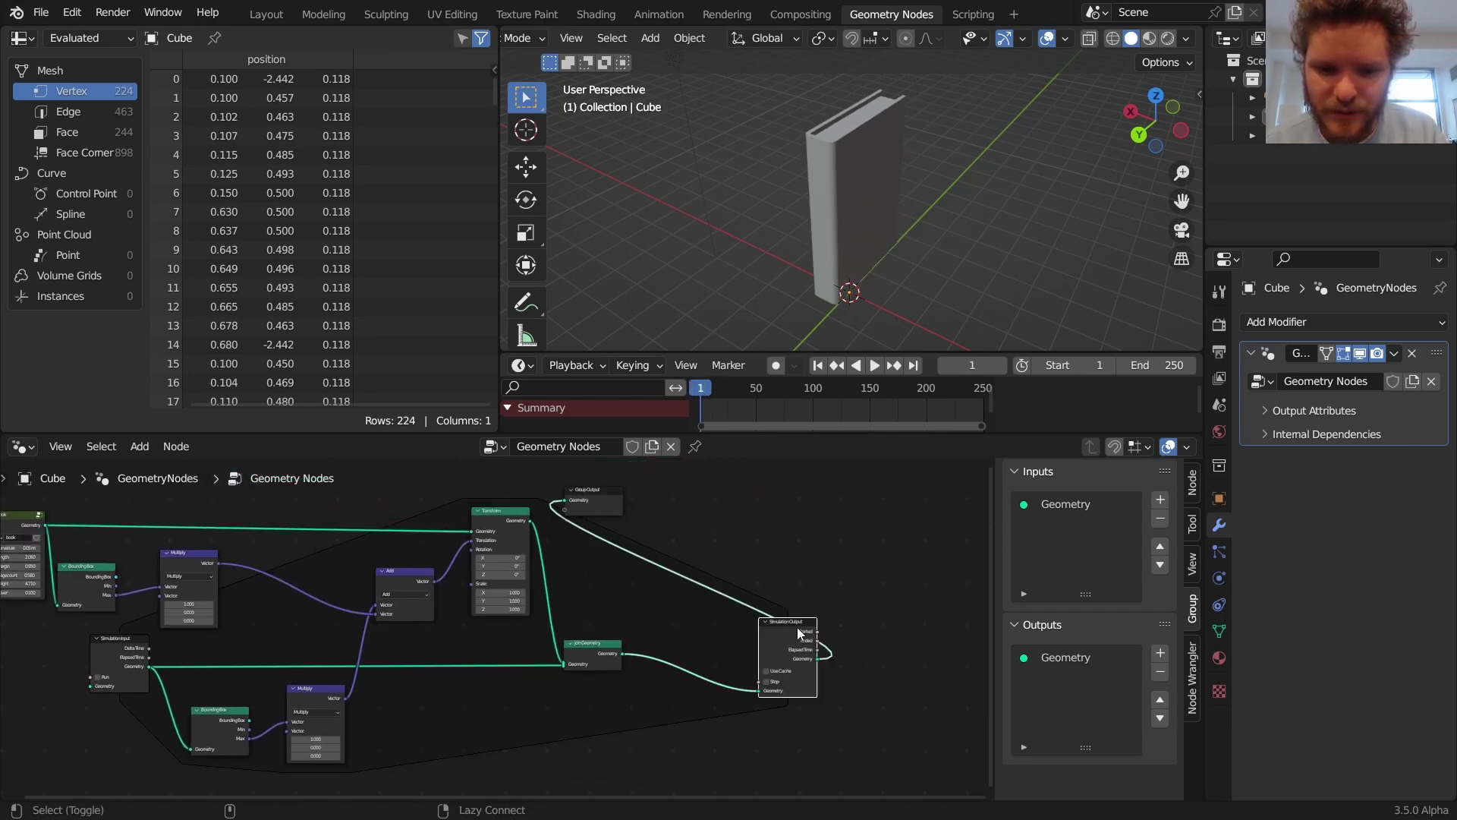
{"action": "left_click_drag", "start_coordinate": [586, 501], "coordinate": [934, 599]}
{"action": "key", "text": "space"}
{"action": "key", "text": "space"}
{"action": "middle_click_drag", "start_coordinate": [708, 161], "coordinate": [887, 289], "text": "shift"}
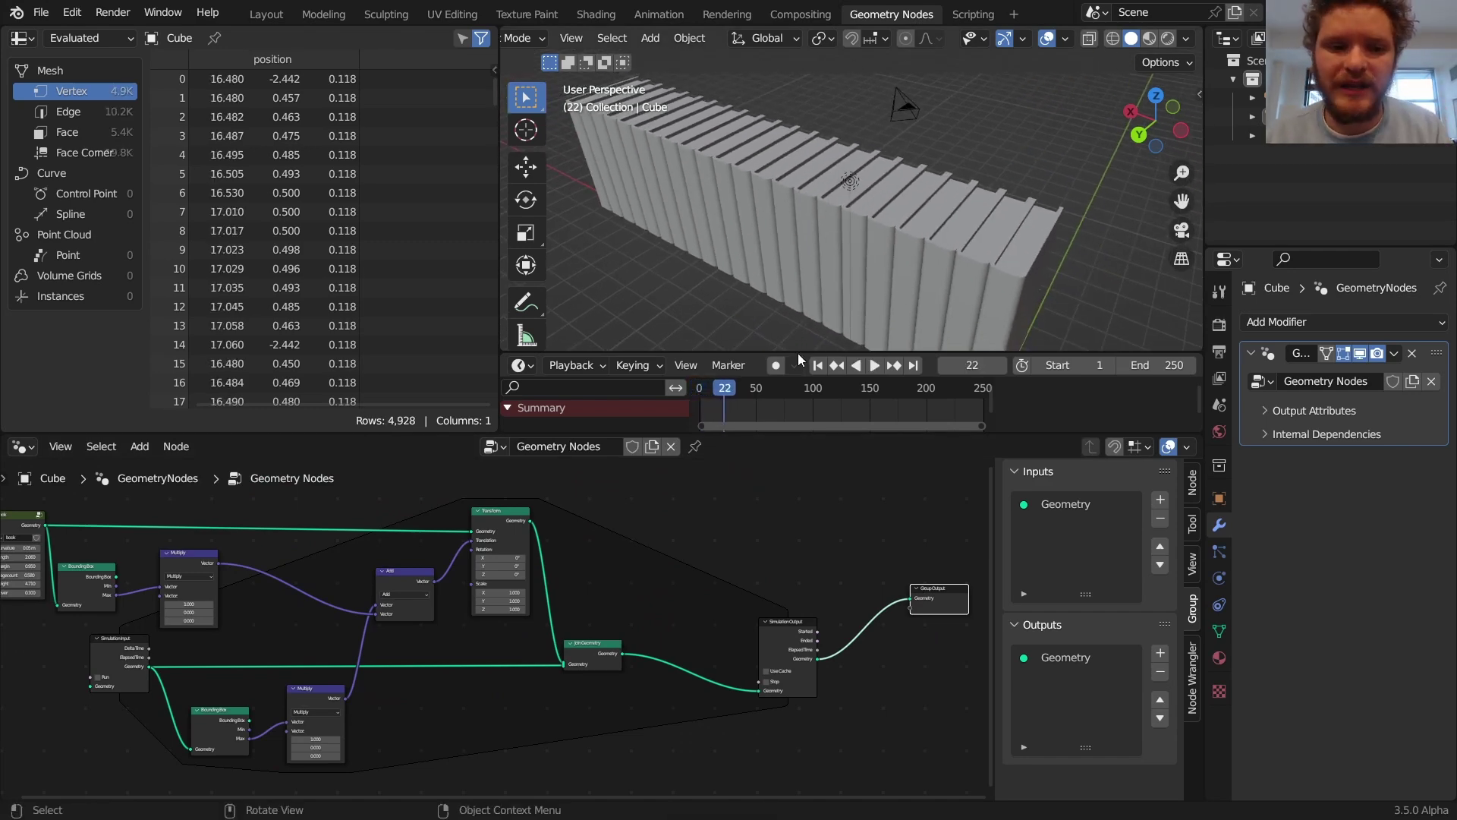
Try an X factor of 1.2 in the book's Multiply node and inspect the spacing between the books
{"action": "middle_click_drag", "start_coordinate": [295, 567], "coordinate": [654, 521]}
{"action": "scroll", "coordinate": [493, 571], "scroll_direction": "up", "scroll_amount": 3}
{"action": "middle_click_drag", "start_coordinate": [550, 546], "coordinate": [546, 573]}
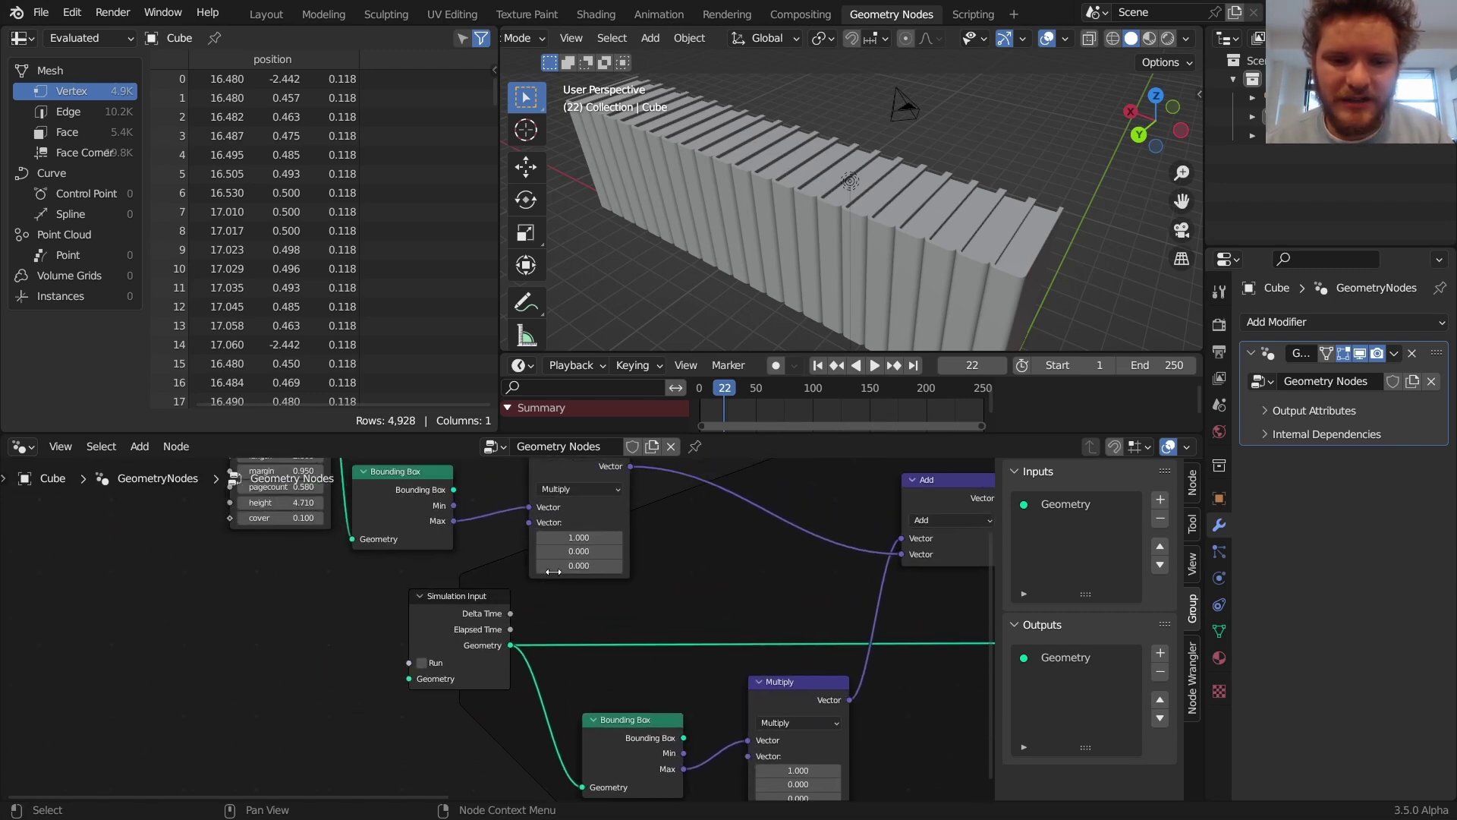
{"action": "left_click", "coordinate": [591, 535]}
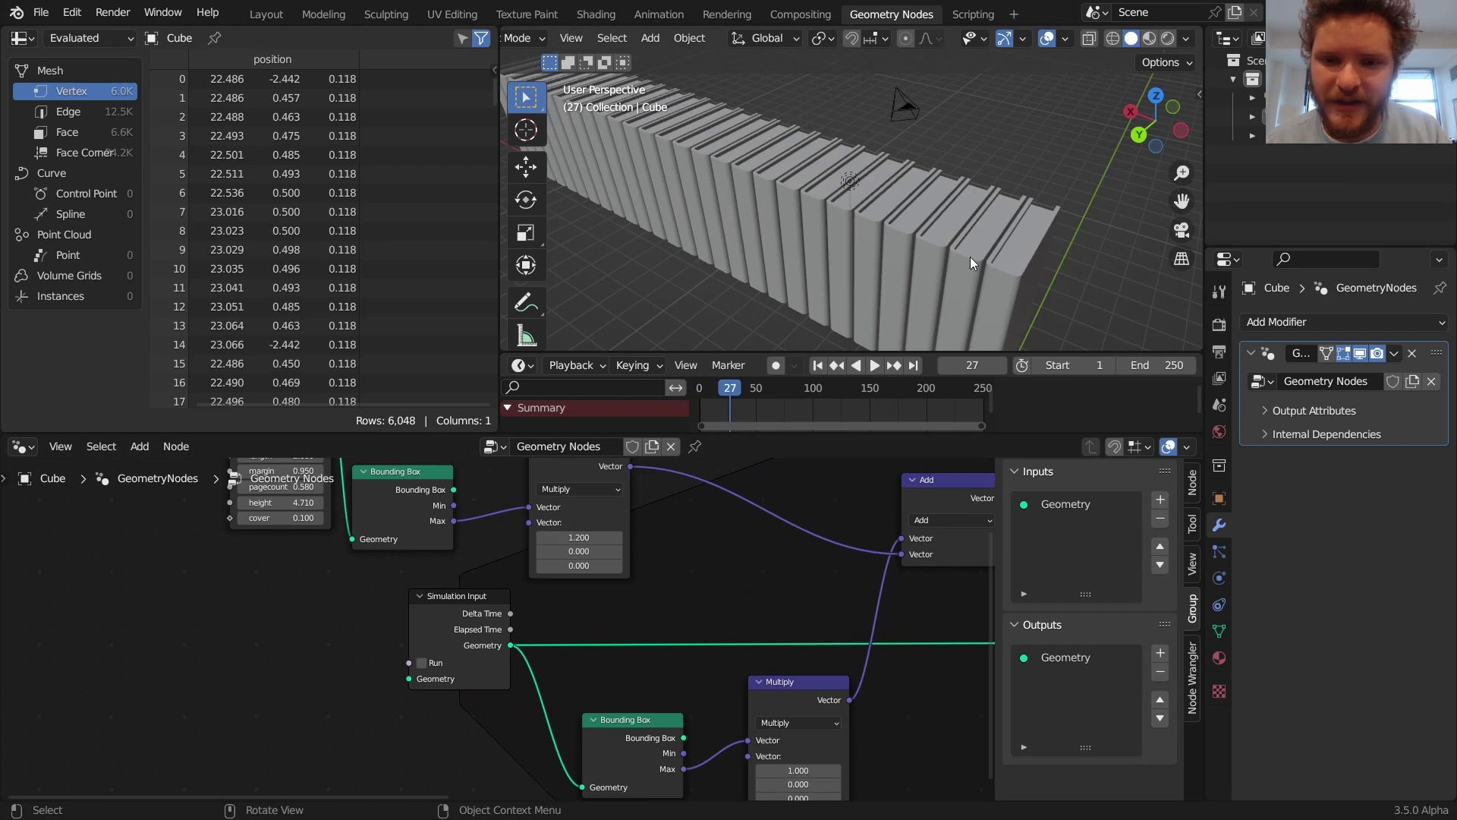
{"action": "mouse_move", "coordinate": [949, 262]}
{"action": "middle_mouse_down"}
{"action": "mouse_move", "coordinate": [991, 275]}
{"action": "mouse_move", "coordinate": [964, 262]}
{"action": "mouse_move", "coordinate": [934, 280]}
{"action": "middle_mouse_up"}
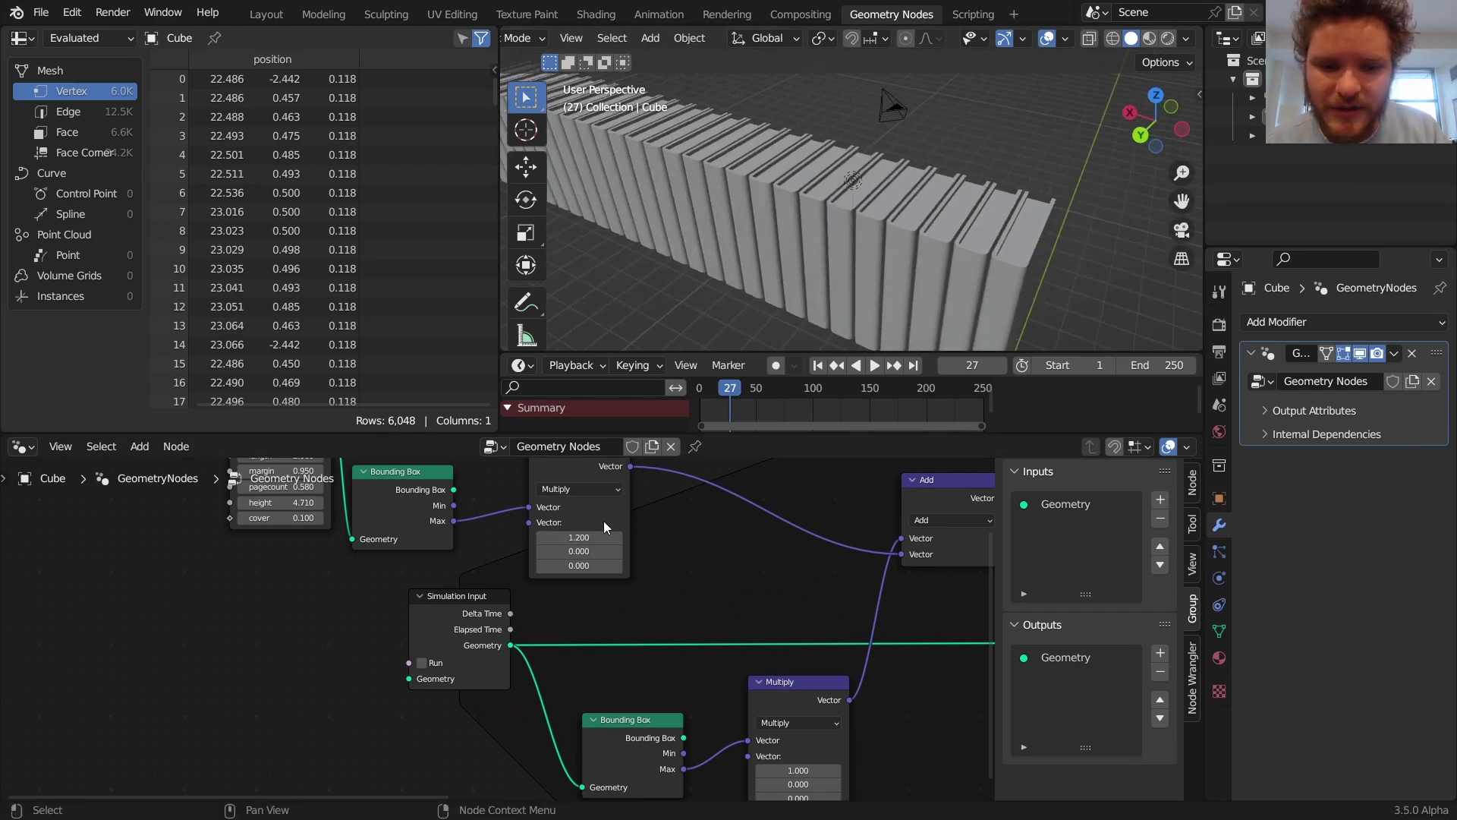
Set the X factor of the book's Multiply node to 1.1 and replay the simulation from frame 1
{"action": "key", "text": "shift+Left"}
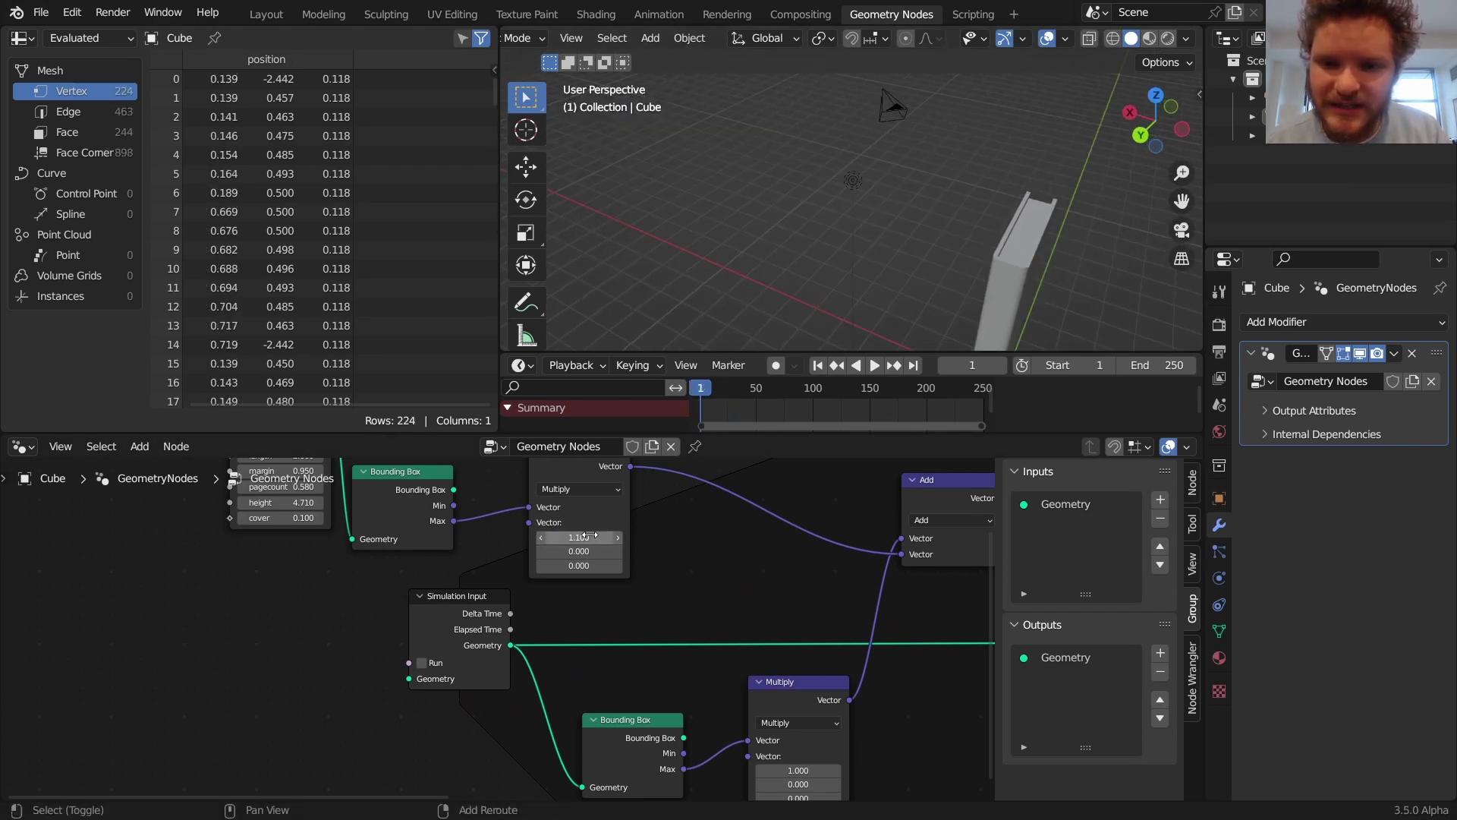
{"action": "key", "text": "space"}
{"action": "key", "text": "space"}
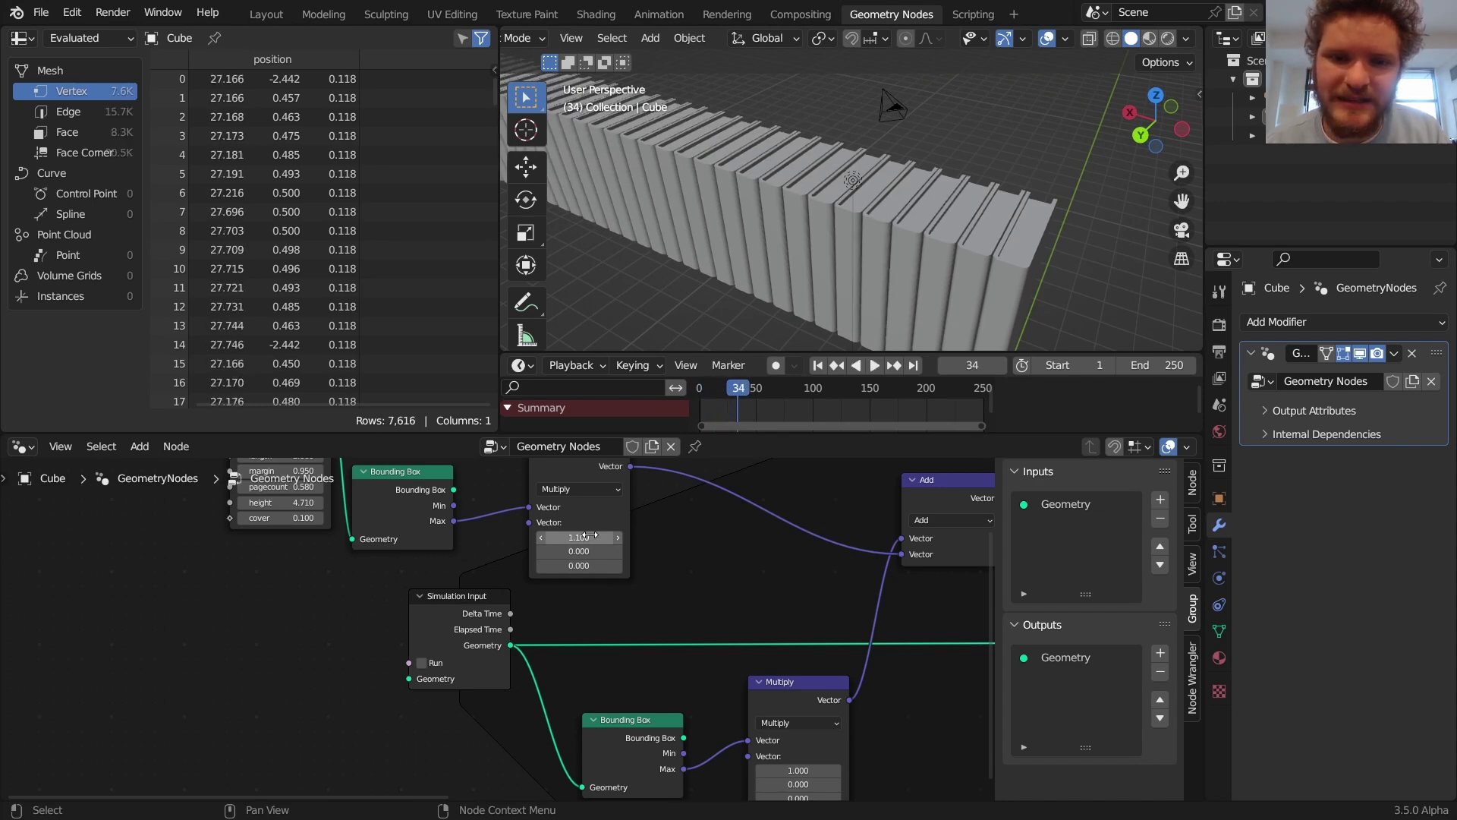
{"action": "scroll", "coordinate": [803, 240], "scroll_direction": "down", "scroll_amount": 4}
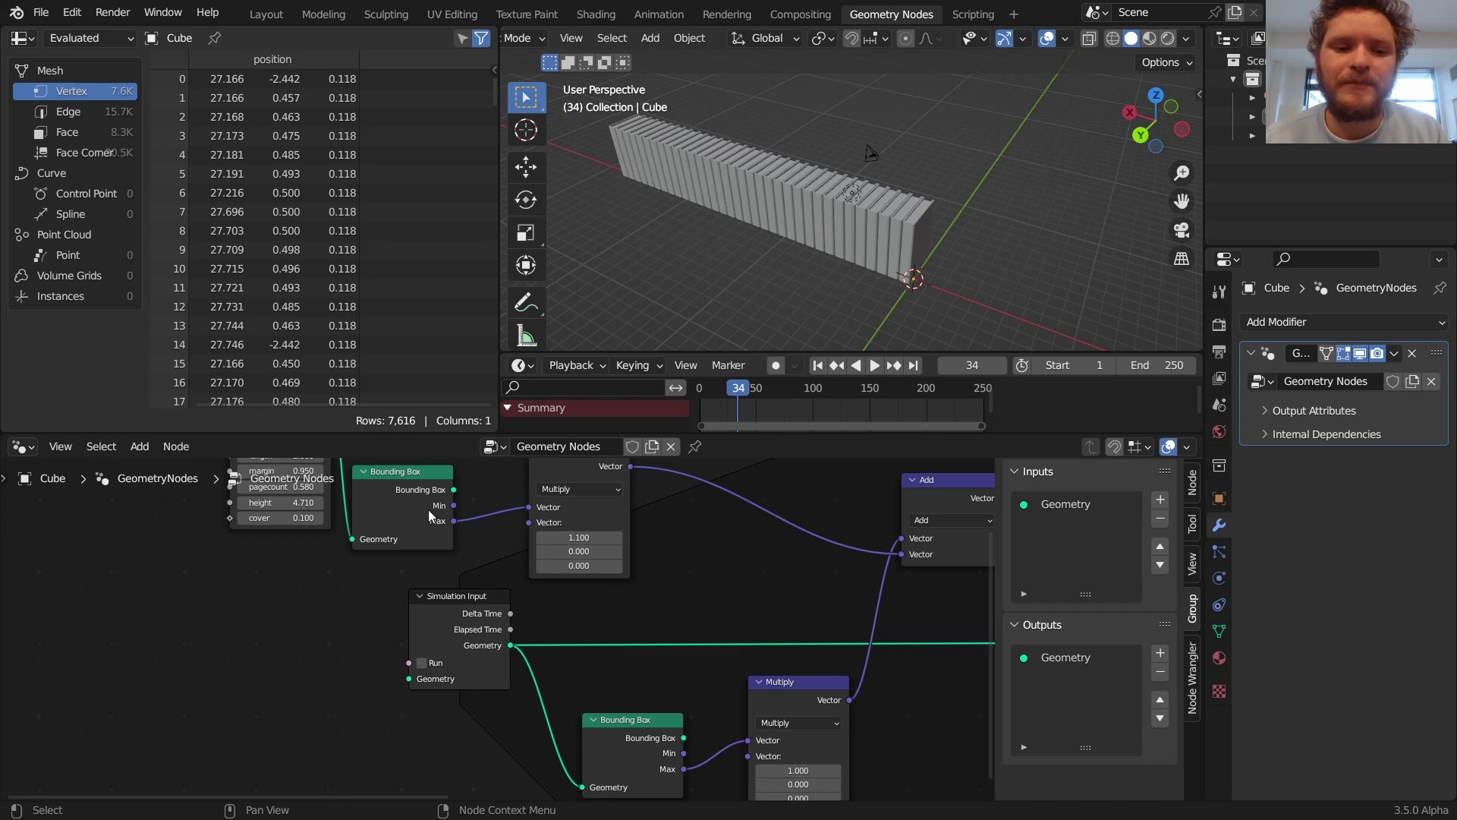
Preview the book's Bounding Box output against the book itself, and save the file
{"action": "left_click", "coordinate": [403, 490], "text": "ctrl+shift"}
{"action": "scroll", "coordinate": [1047, 242], "scroll_direction": "up", "scroll_amount": 6}
{"action": "middle_click_drag", "start_coordinate": [1041, 245], "coordinate": [782, 228], "text": "shift"}
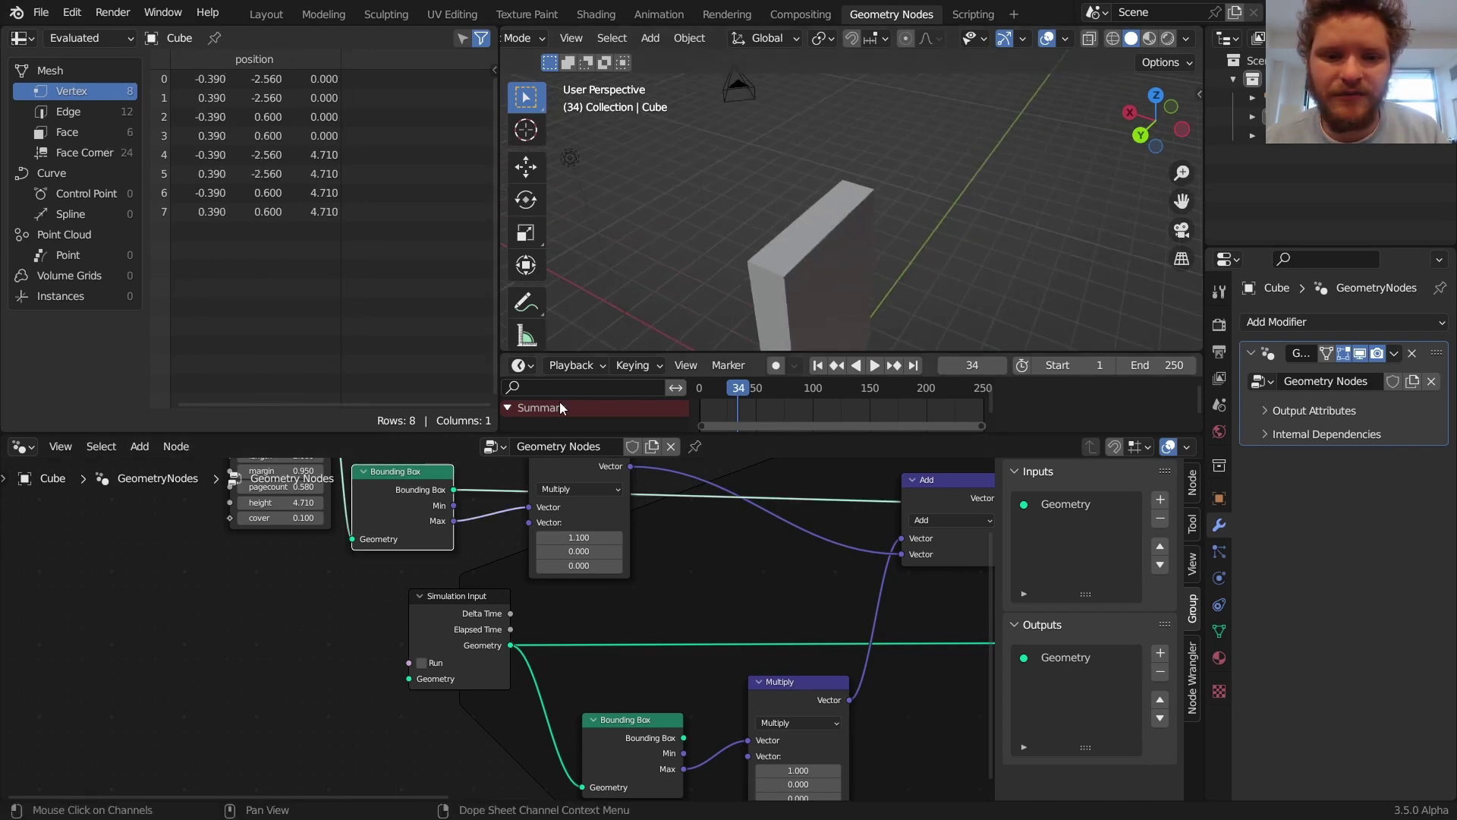
{"action": "scroll", "coordinate": [327, 483], "scroll_direction": "down", "scroll_amount": 6}
{"action": "middle_click_drag", "start_coordinate": [326, 478], "coordinate": [333, 487]}
{"action": "left_click", "coordinate": [366, 488], "text": "ctrl+shift"}
{"action": "left_click", "coordinate": [440, 541], "text": "ctrl+shift"}
{"action": "left_click_drag", "start_coordinate": [745, 261], "coordinate": [743, 293]}
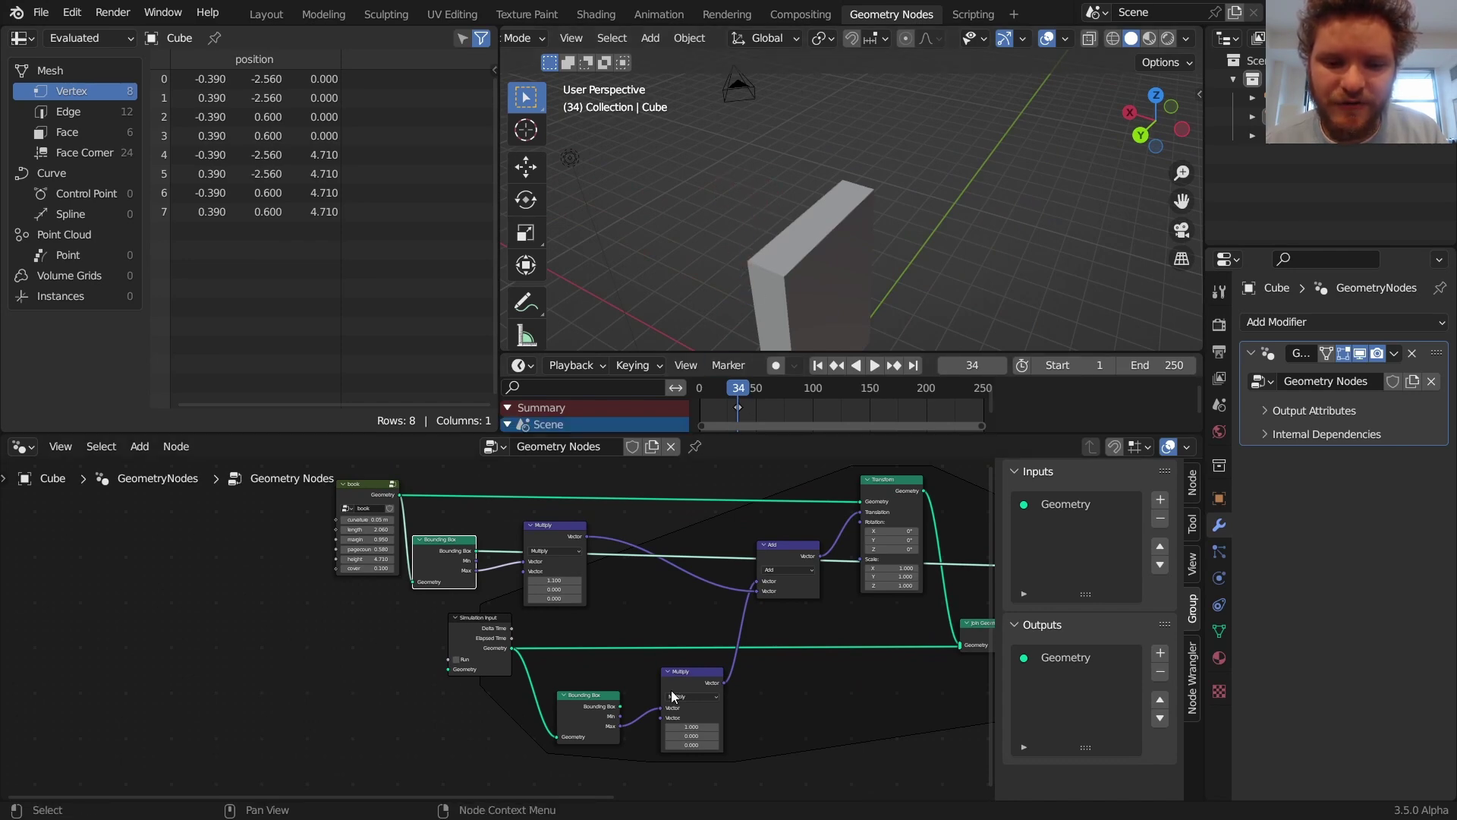
{"action": "key", "text": "ctrl+s"}
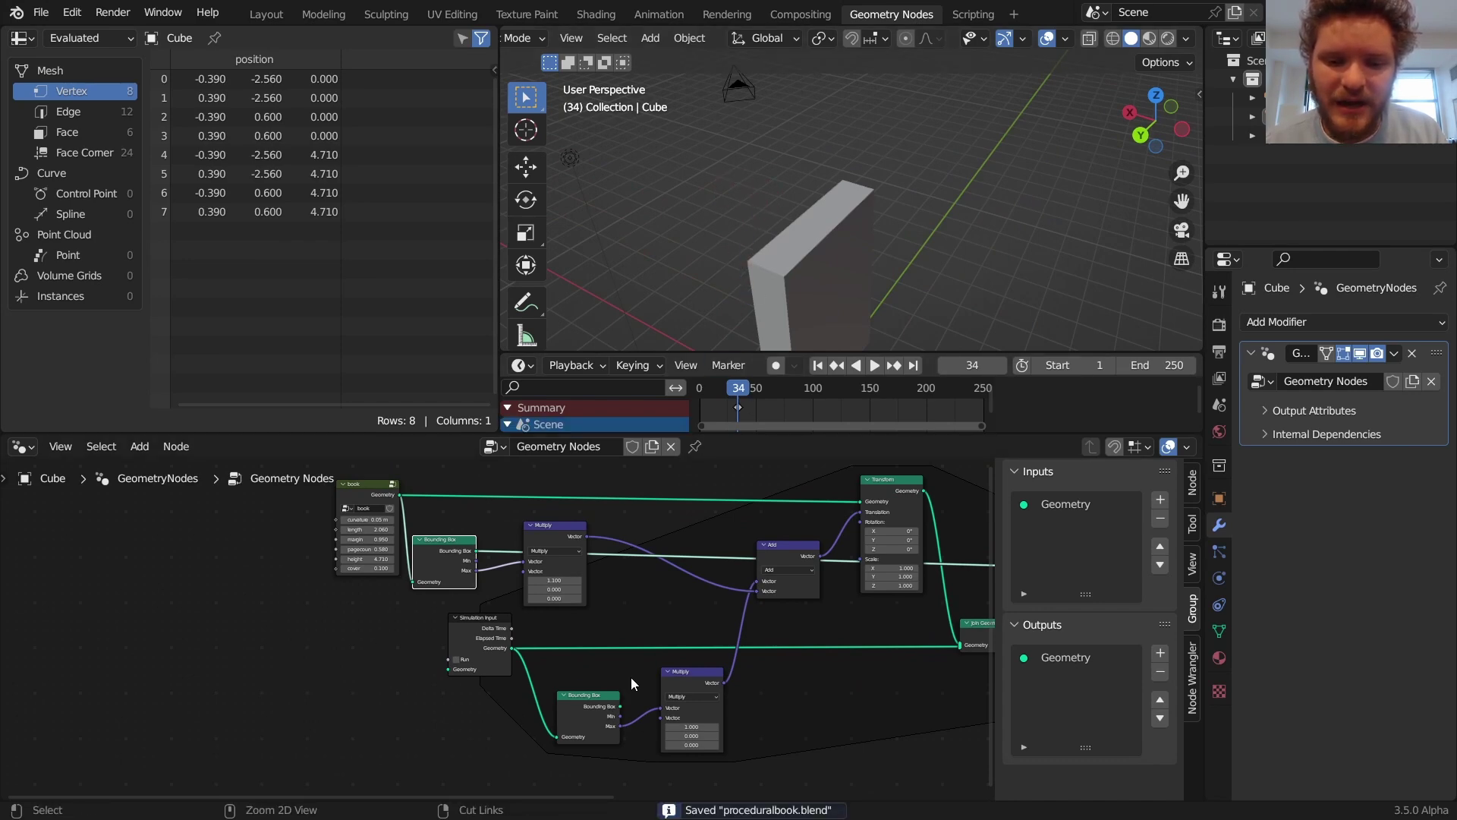
Add a Bounding Box node between the Simulation Output's Geometry and the Group Output
{"action": "middle_click_drag", "start_coordinate": [629, 682], "coordinate": [402, 626]}
{"action": "scroll", "coordinate": [603, 623], "scroll_direction": "up", "scroll_amount": 4}
{"action": "middle_click_drag", "start_coordinate": [632, 623], "coordinate": [392, 610]}
{"action": "key", "text": "shift+a"}
{"action": "left_click", "coordinate": [713, 361]}
{"action": "type", "text": "boun"}
{"action": "key", "text": "Return"}
{"action": "left_click", "coordinate": [646, 652]}
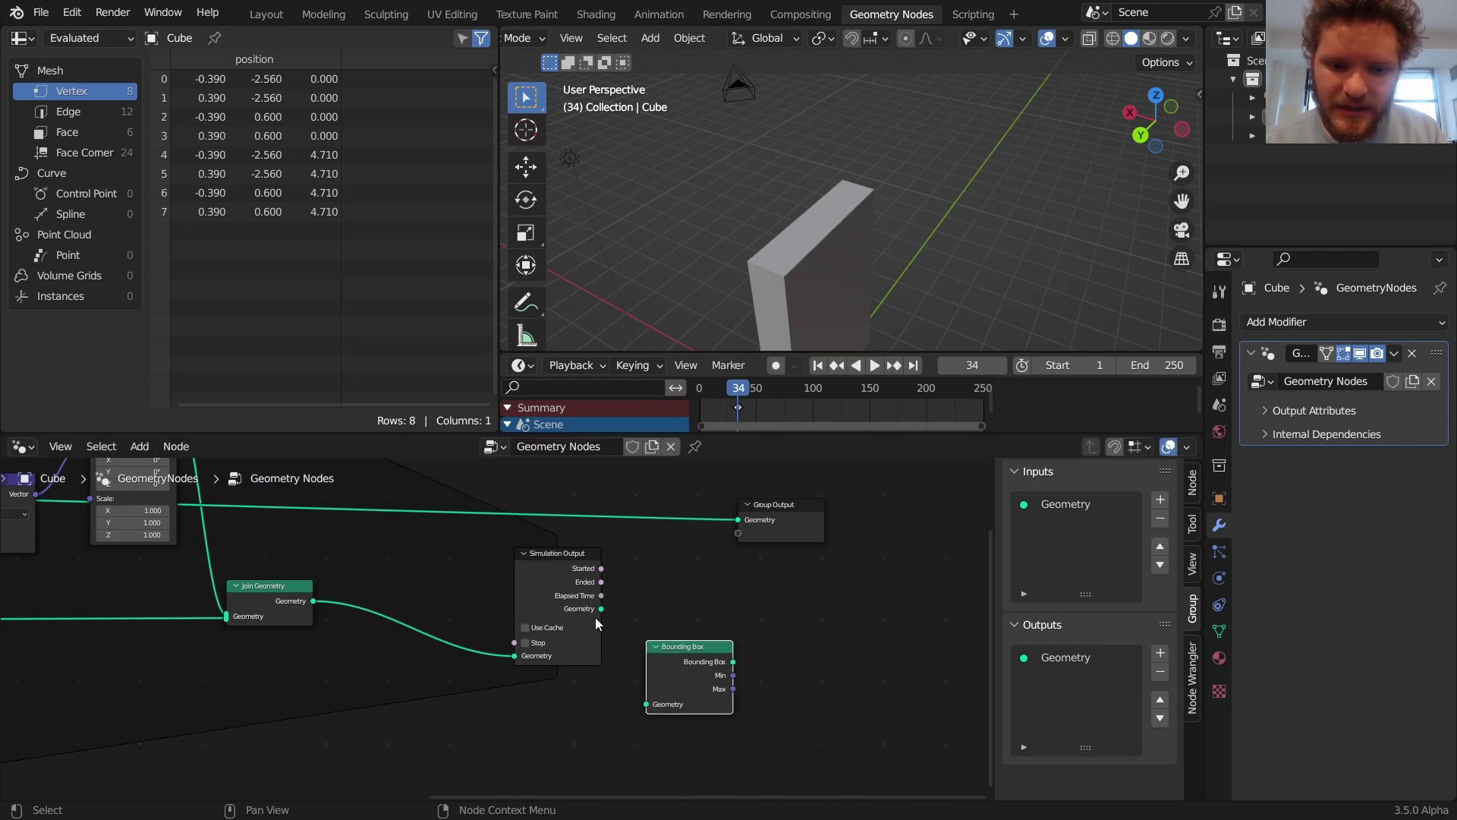
{"action": "left_click_drag", "start_coordinate": [601, 608], "coordinate": [646, 704]}
{"action": "left_click_drag", "start_coordinate": [733, 662], "coordinate": [738, 531]}
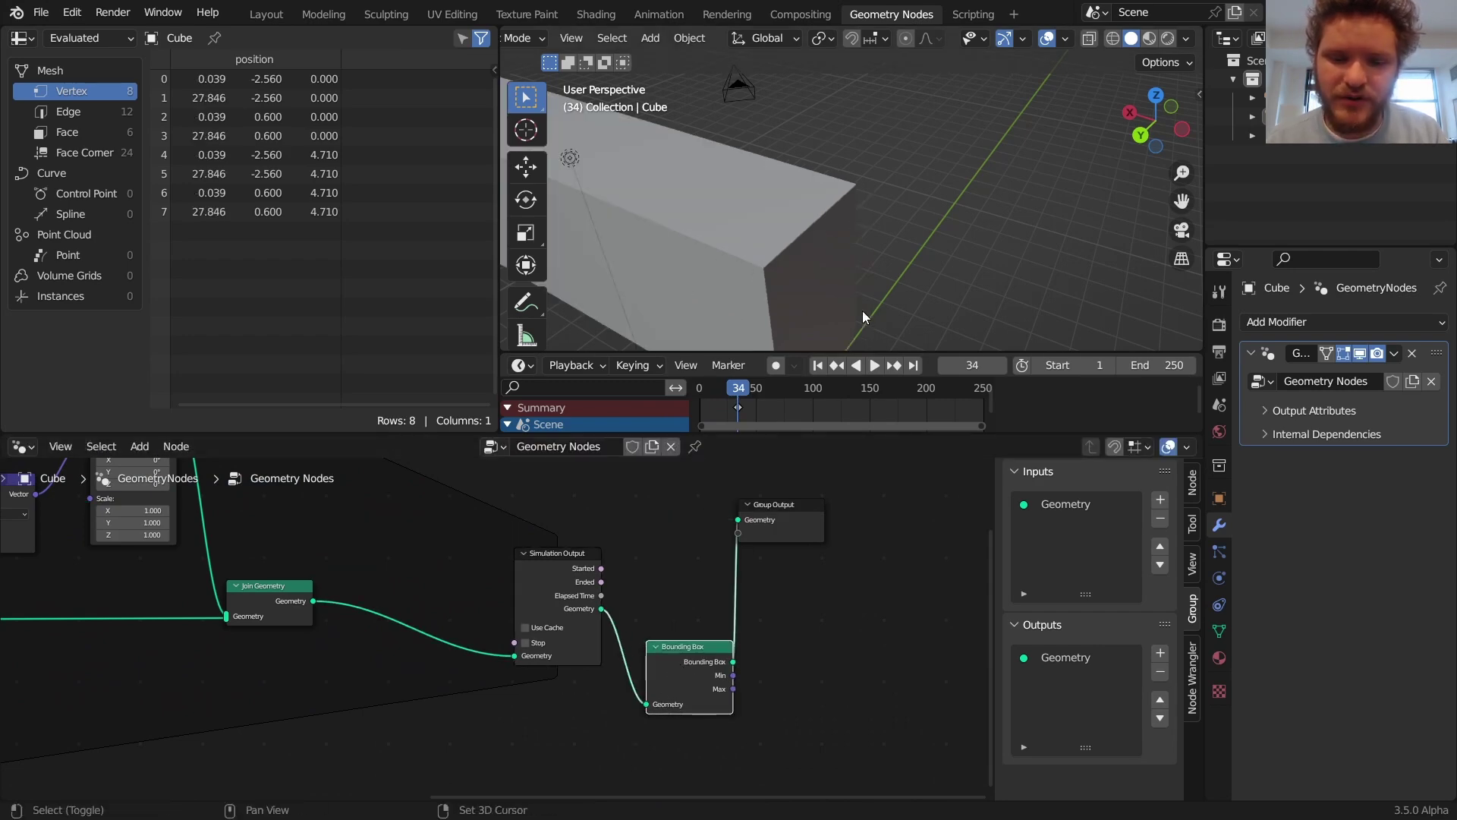
Play the animation from frame 1 and examine the end of the combined bounding box of all books
{"action": "key", "text": "shift+Left"}
{"action": "key", "text": "space"}
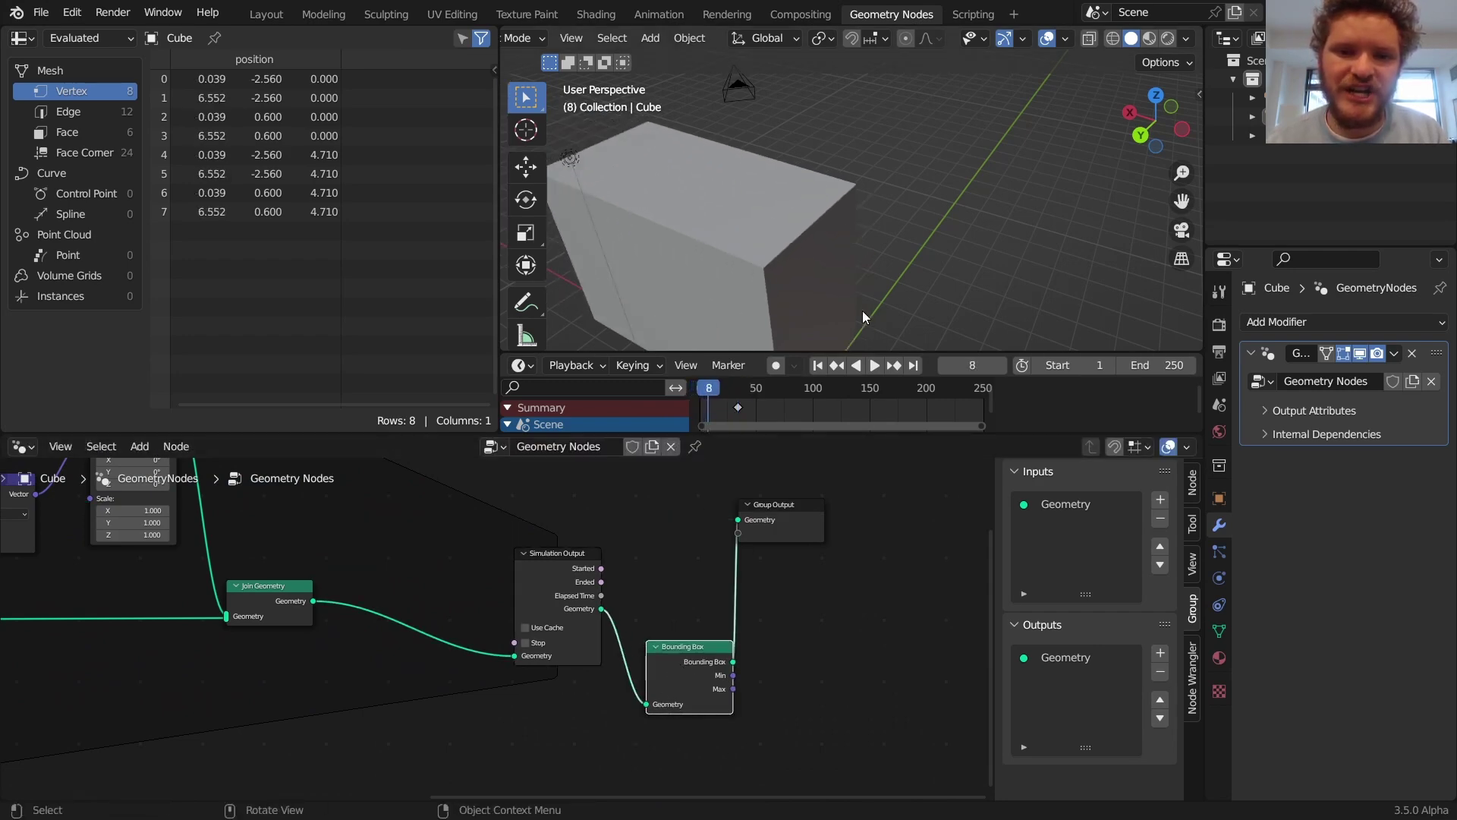
{"action": "middle_click_drag", "start_coordinate": [863, 311], "coordinate": [1005, 198]}
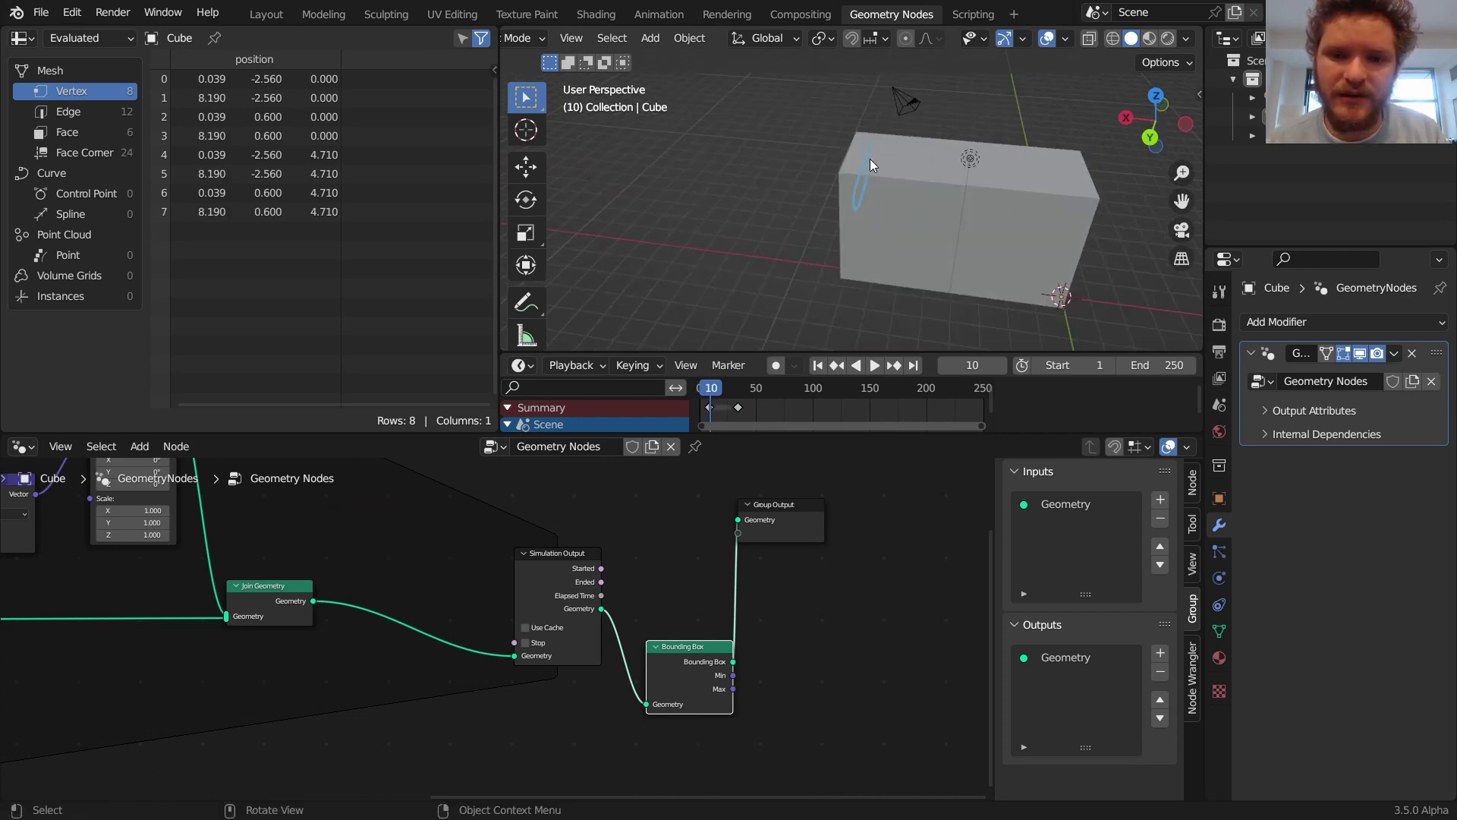
{"action": "right_click_drag", "start_coordinate": [826, 181], "coordinate": [864, 238]}
Delete the Bounding Box node after the Simulation Output while keeping the geometry linked, and replay the simulation from frame 1
{"action": "key", "text": "ctrl+x"}
{"action": "scroll", "coordinate": [657, 653], "scroll_direction": "down", "scroll_amount": 1}
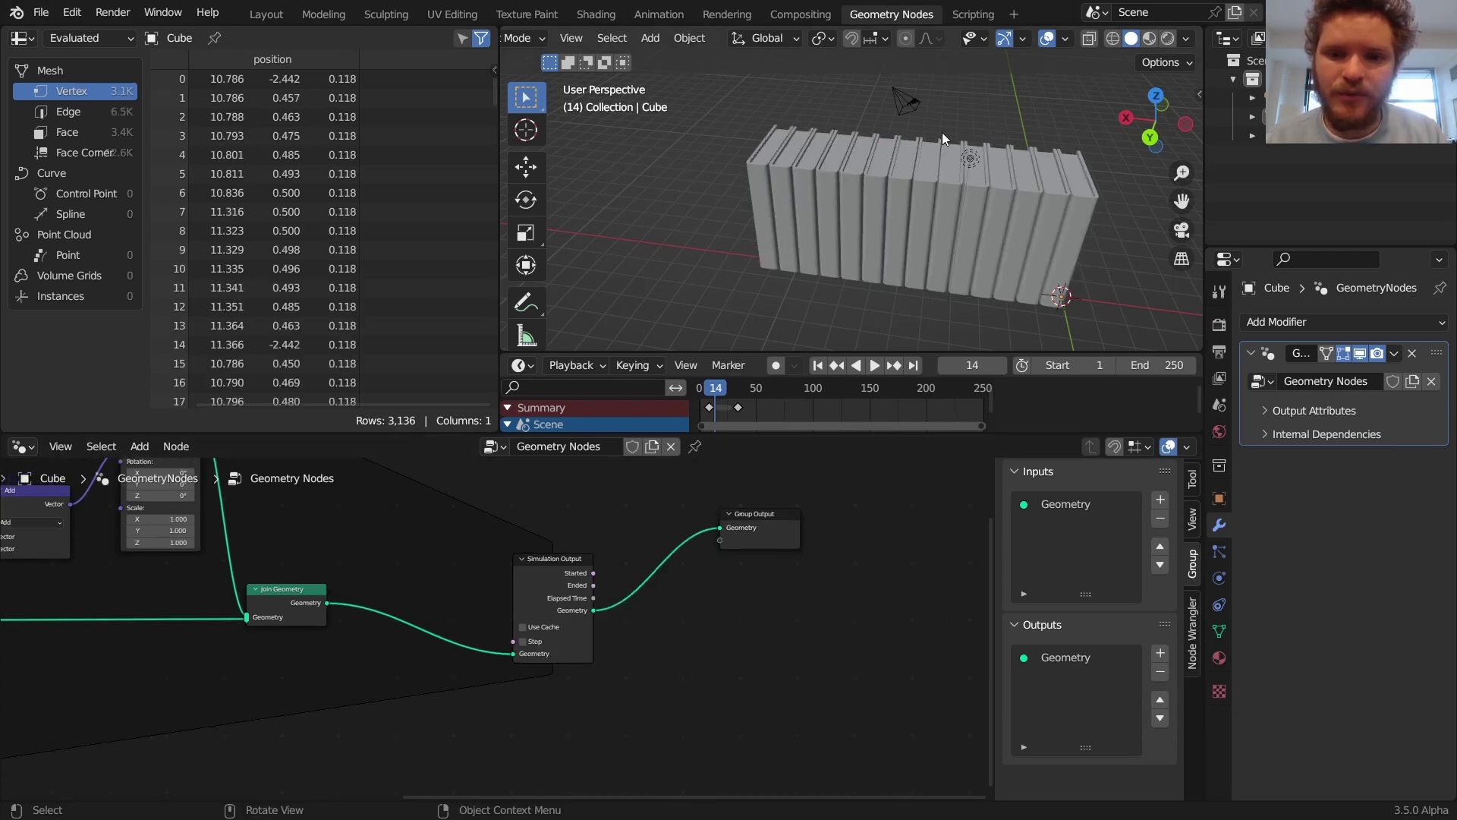
{"action": "scroll", "coordinate": [935, 156], "scroll_direction": "down", "scroll_amount": 4}
{"action": "key", "text": "shift+Left"}
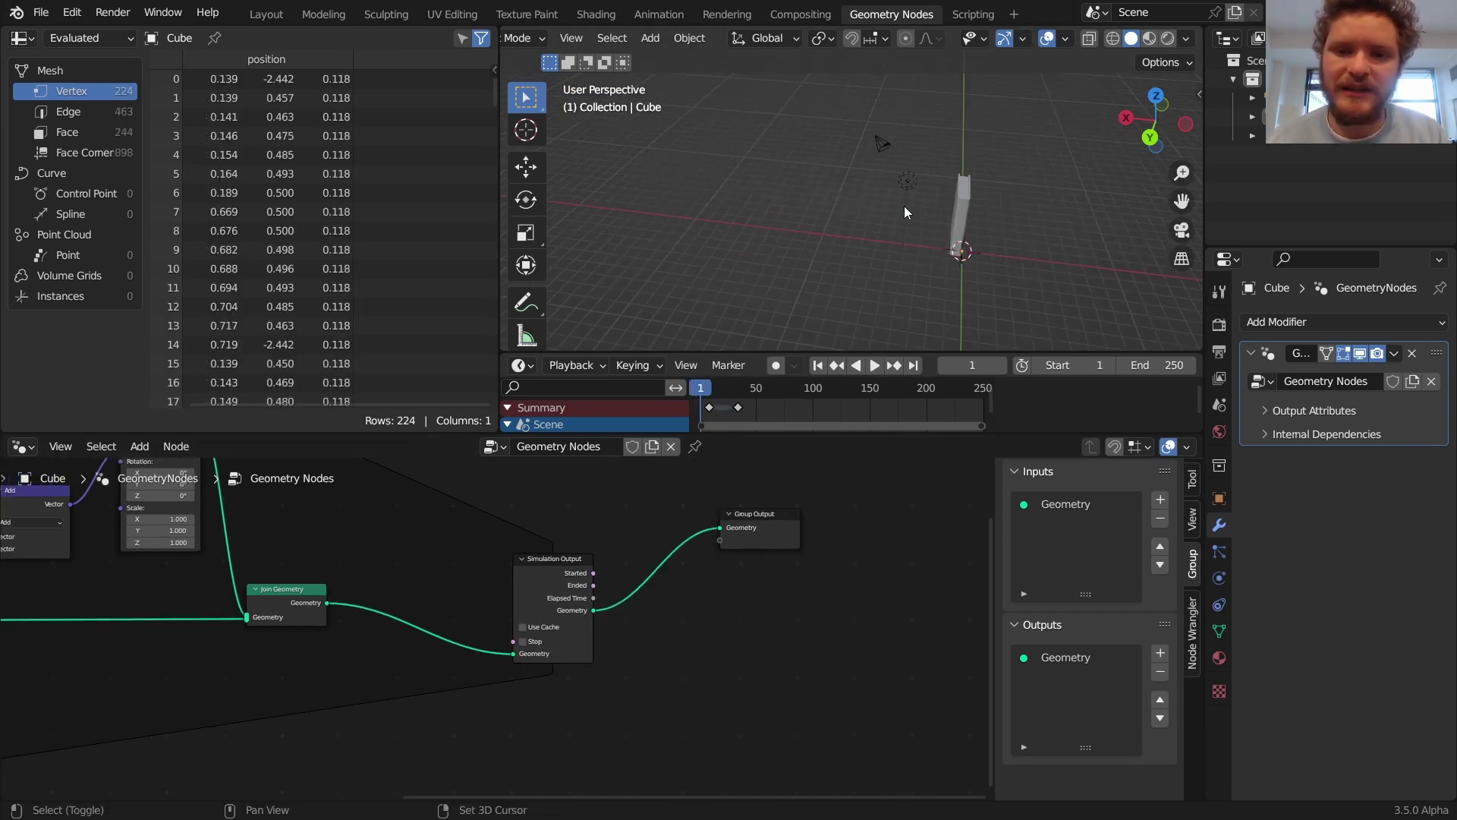
{"action": "key", "text": "space"}
Shift the book node aside and add a Random Value node in front of it
{"action": "key", "text": "Home"}
{"action": "scroll", "coordinate": [464, 632], "scroll_direction": "up", "scroll_amount": 3}
{"action": "middle_click_drag", "start_coordinate": [402, 630], "coordinate": [626, 682]}
{"action": "left_click_drag", "start_coordinate": [428, 511], "coordinate": [381, 512]}
{"action": "middle_click_drag", "start_coordinate": [391, 547], "coordinate": [508, 538]}
{"action": "scroll", "coordinate": [514, 545], "scroll_direction": "up", "scroll_amount": 3}
{"action": "key", "text": "shift+a"}
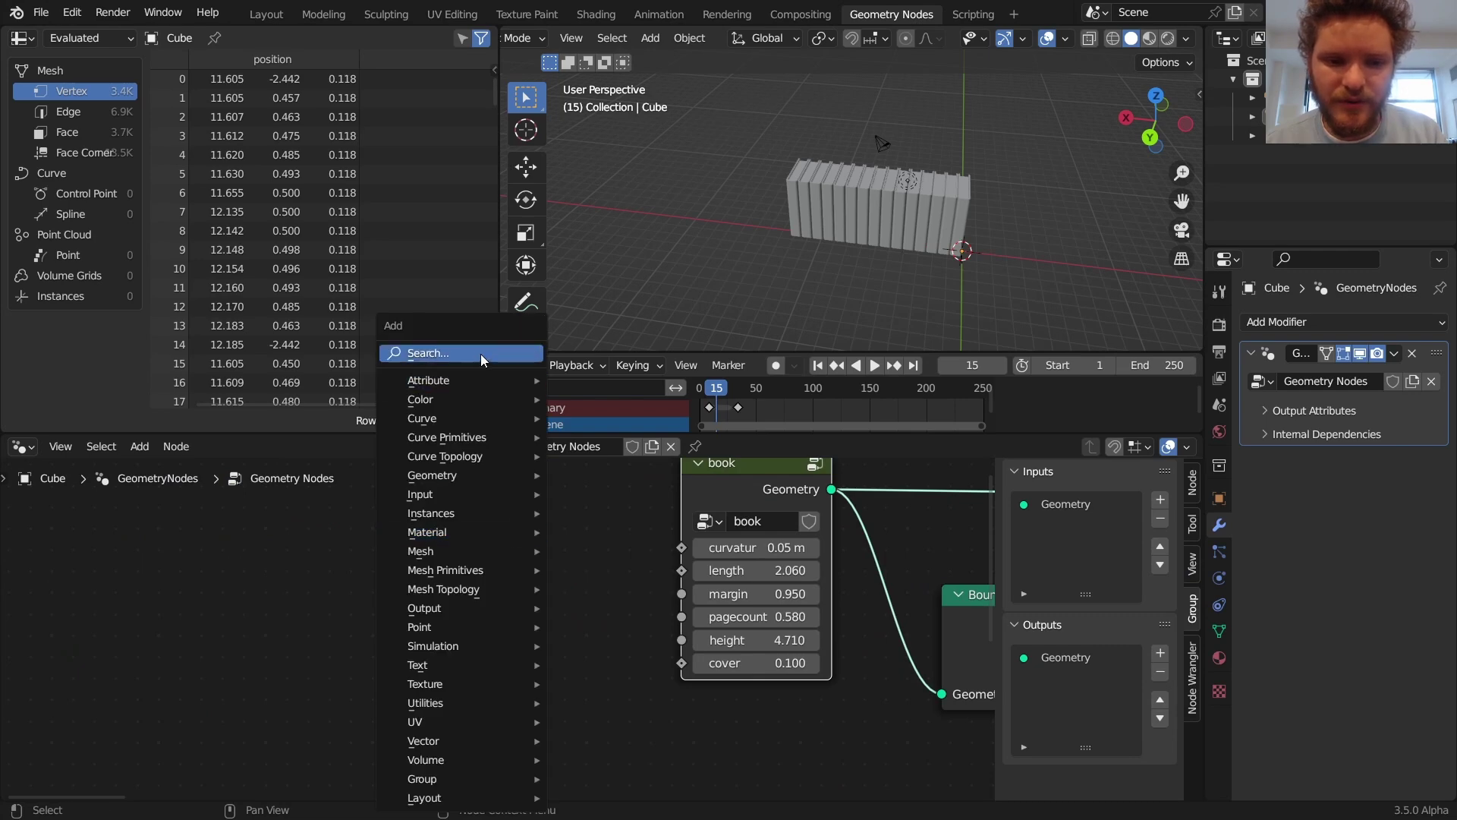
{"action": "type", "text": "random"}
{"action": "key", "text": "Return"}
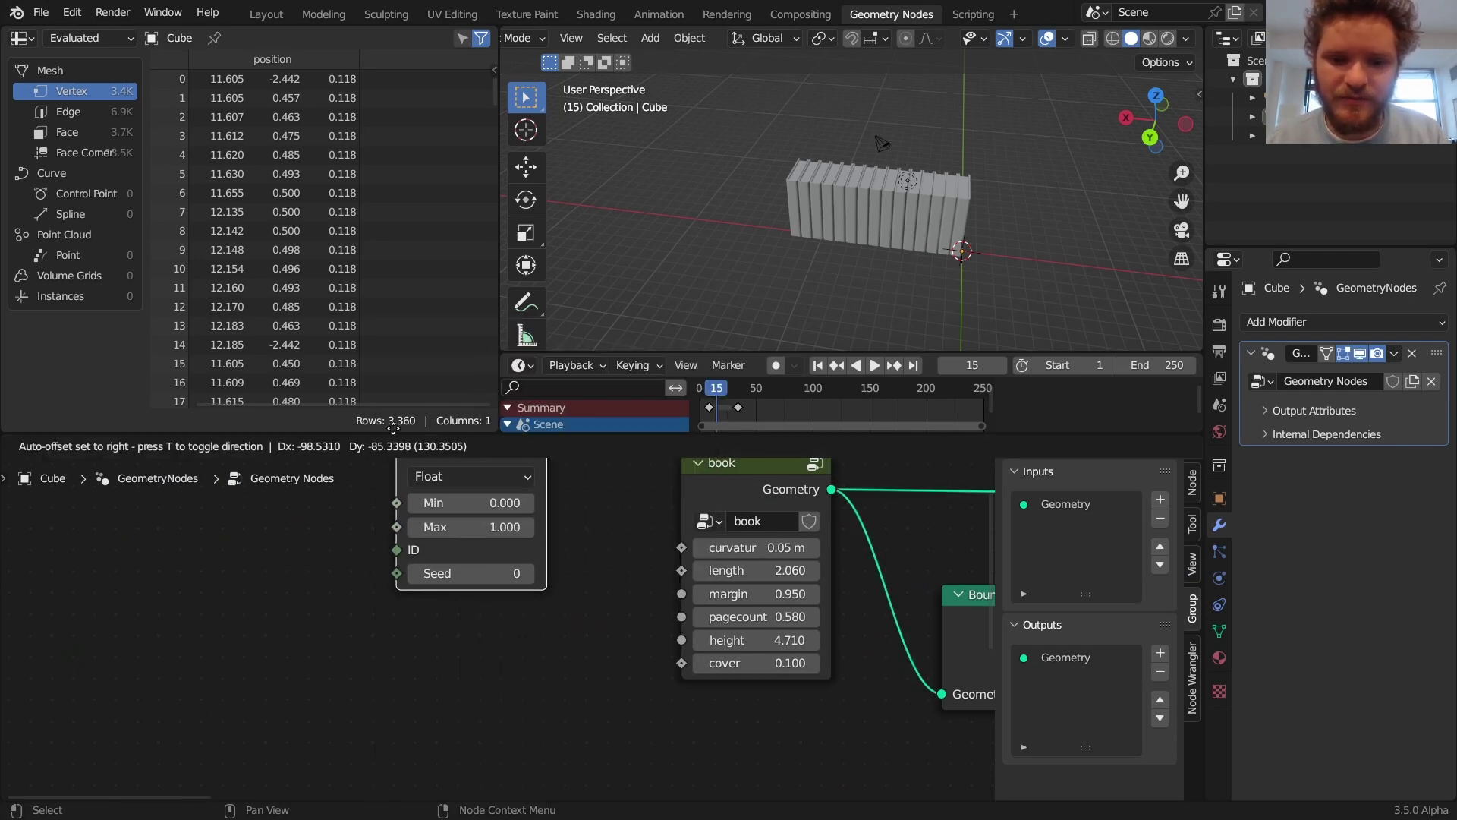
{"action": "left_click", "coordinate": [463, 486]}
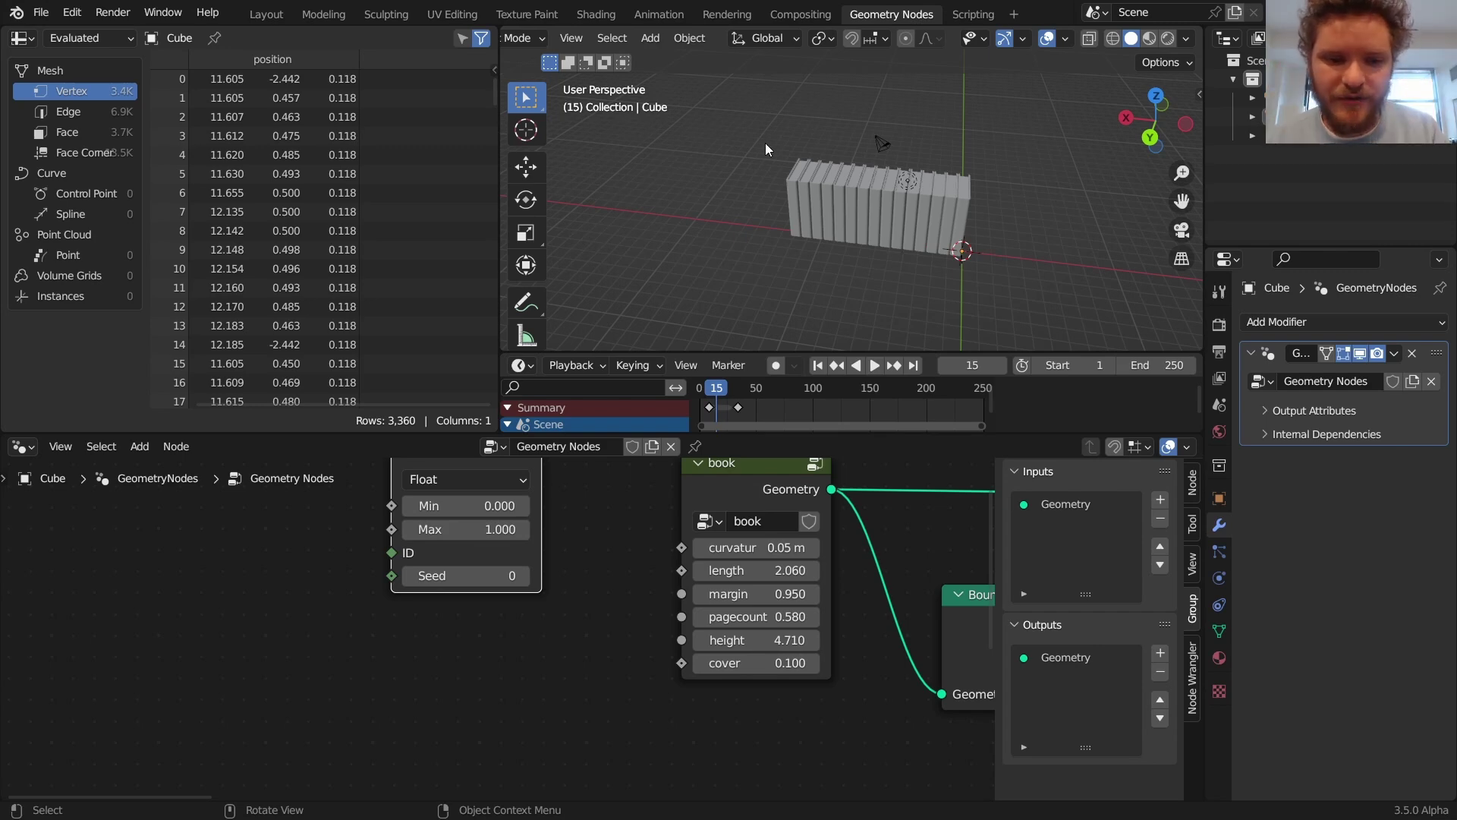
Set the Random Value node's Max to 0.1 and connect its Value to the book's curvature
{"action": "left_click", "coordinate": [483, 505]}
{"action": "key", "text": "Return"}
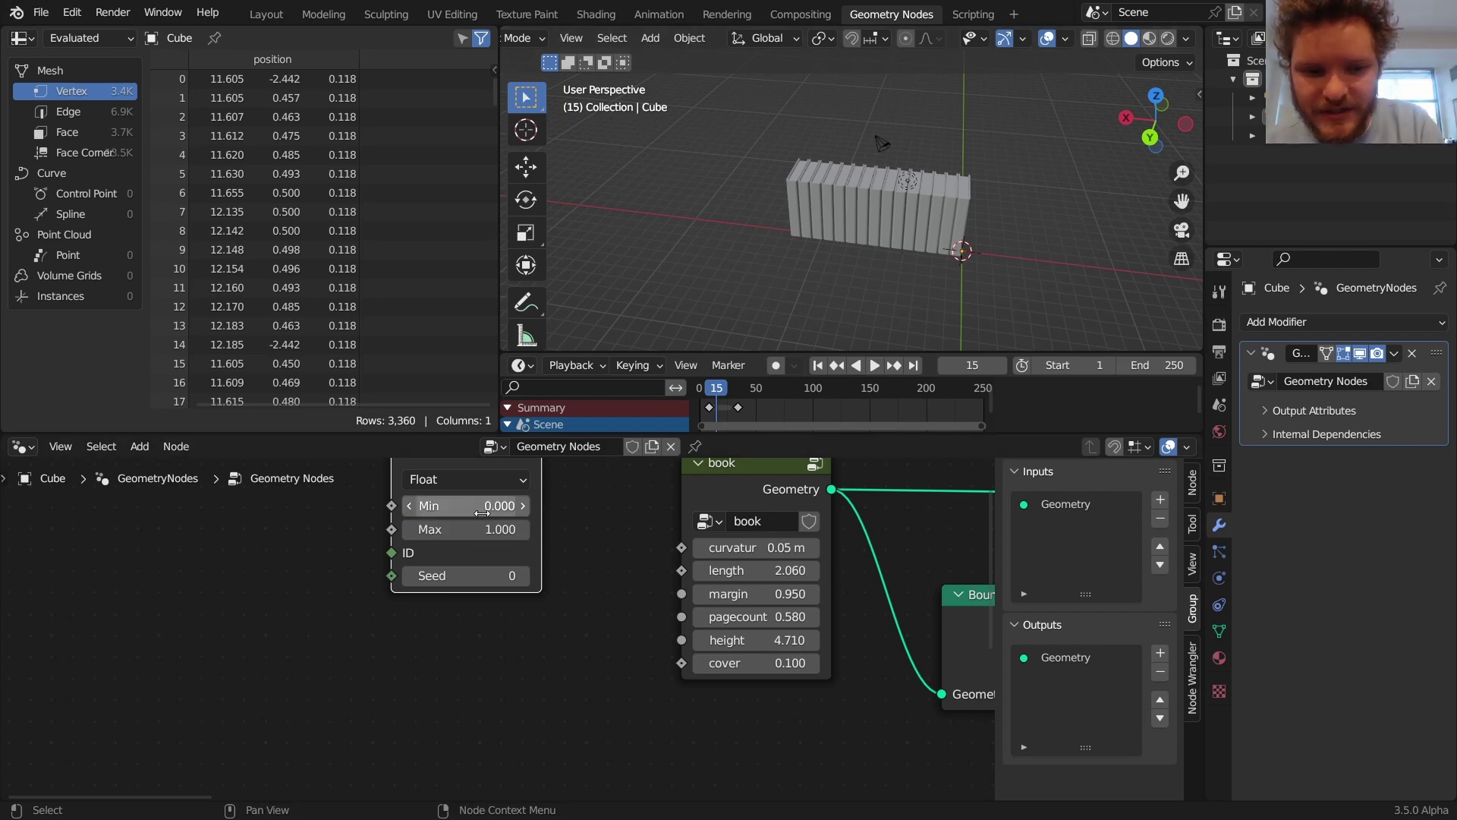
{"action": "left_click", "coordinate": [490, 525]}
{"action": "type", "text": "0.1"}
{"action": "key", "text": "Return"}
{"action": "middle_click_drag", "start_coordinate": [489, 518], "coordinate": [519, 588]}
{"action": "left_click_drag", "start_coordinate": [571, 515], "coordinate": [711, 616]}
Add a Scene Time node and connect its Frame output to the Random Value node's ID
{"action": "middle_click_drag", "start_coordinate": [592, 627], "coordinate": [796, 615]}
{"action": "left_click_drag", "start_coordinate": [636, 612], "coordinate": [347, 623]}
{"action": "type", "text": "fra"}
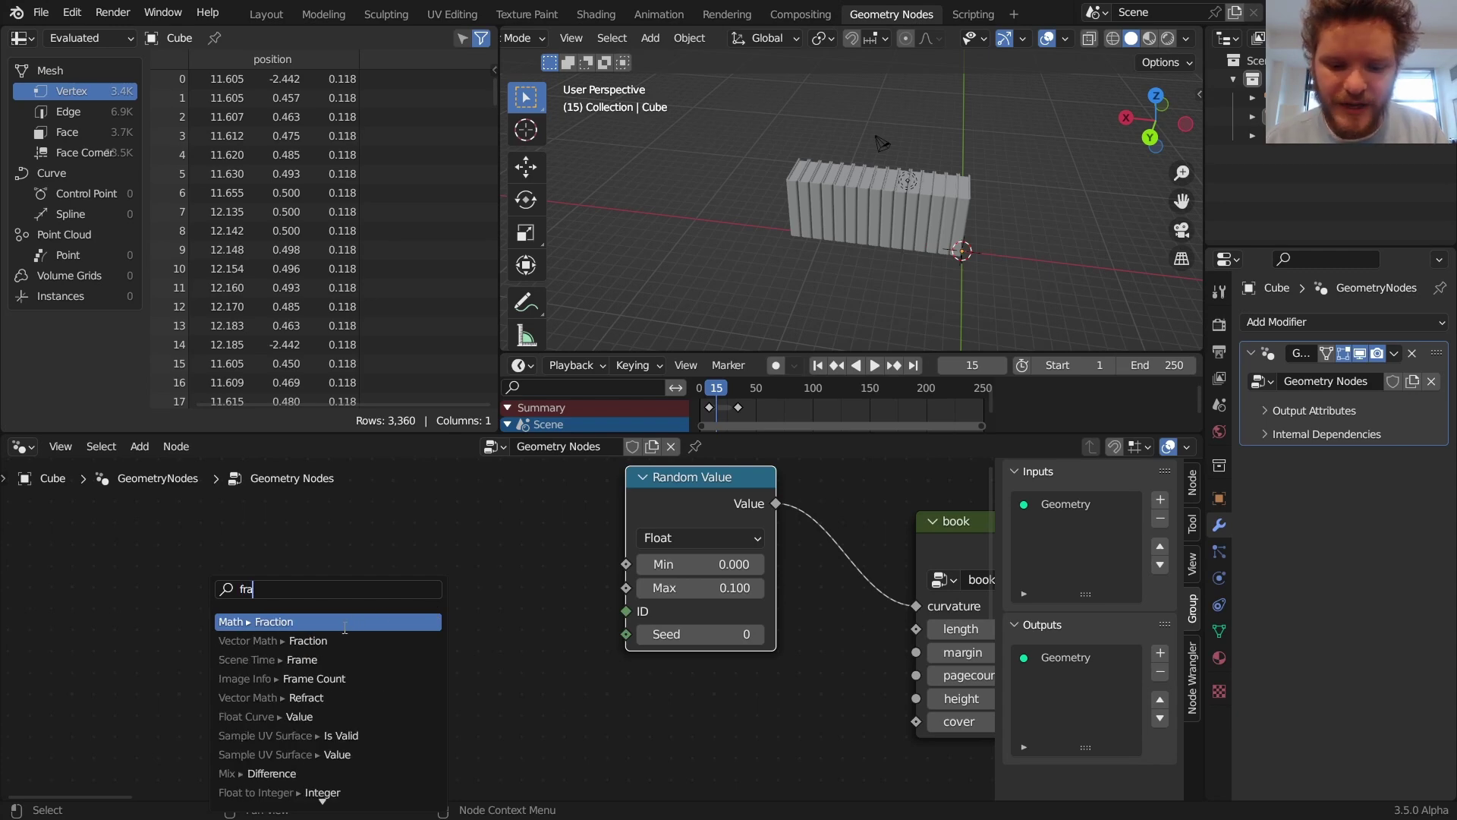
{"action": "type", "text": "me"}
{"action": "key", "text": "Return"}
{"action": "left_click", "coordinate": [343, 627]}
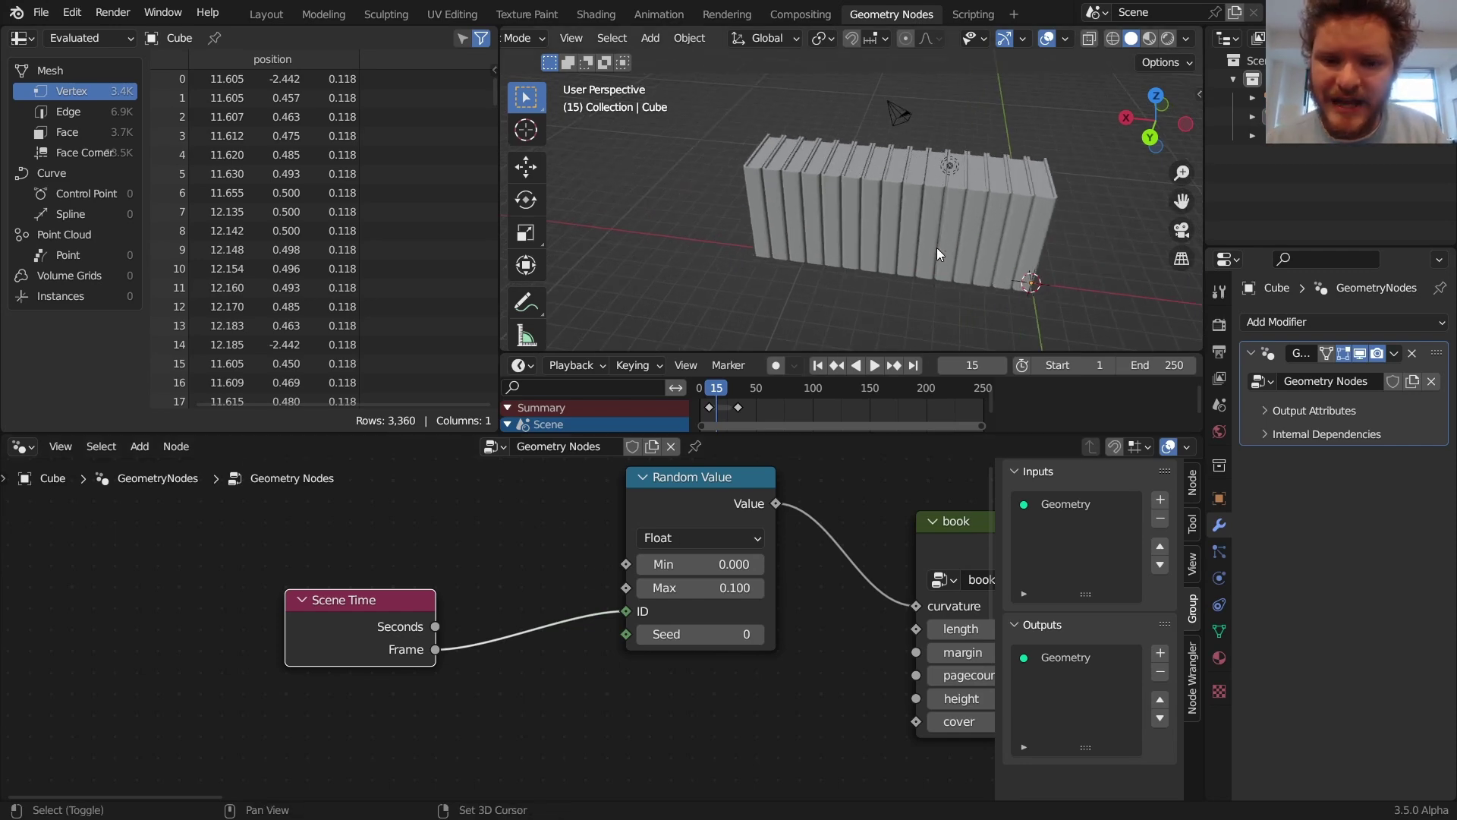
Replay the simulation from frame 1 and examine the spine curvature of the individual books up close
{"action": "key", "text": "shift+Left"}
{"action": "key", "text": "a"}
{"action": "key", "text": "x"}
{"action": "left_click", "coordinate": [786, 412]}
{"action": "middle_click_drag", "start_coordinate": [1031, 245], "coordinate": [872, 249], "text": "shift"}
{"action": "key", "text": "space"}
{"action": "key", "text": "space"}
{"action": "scroll", "coordinate": [897, 207], "scroll_direction": "up", "scroll_amount": 7}
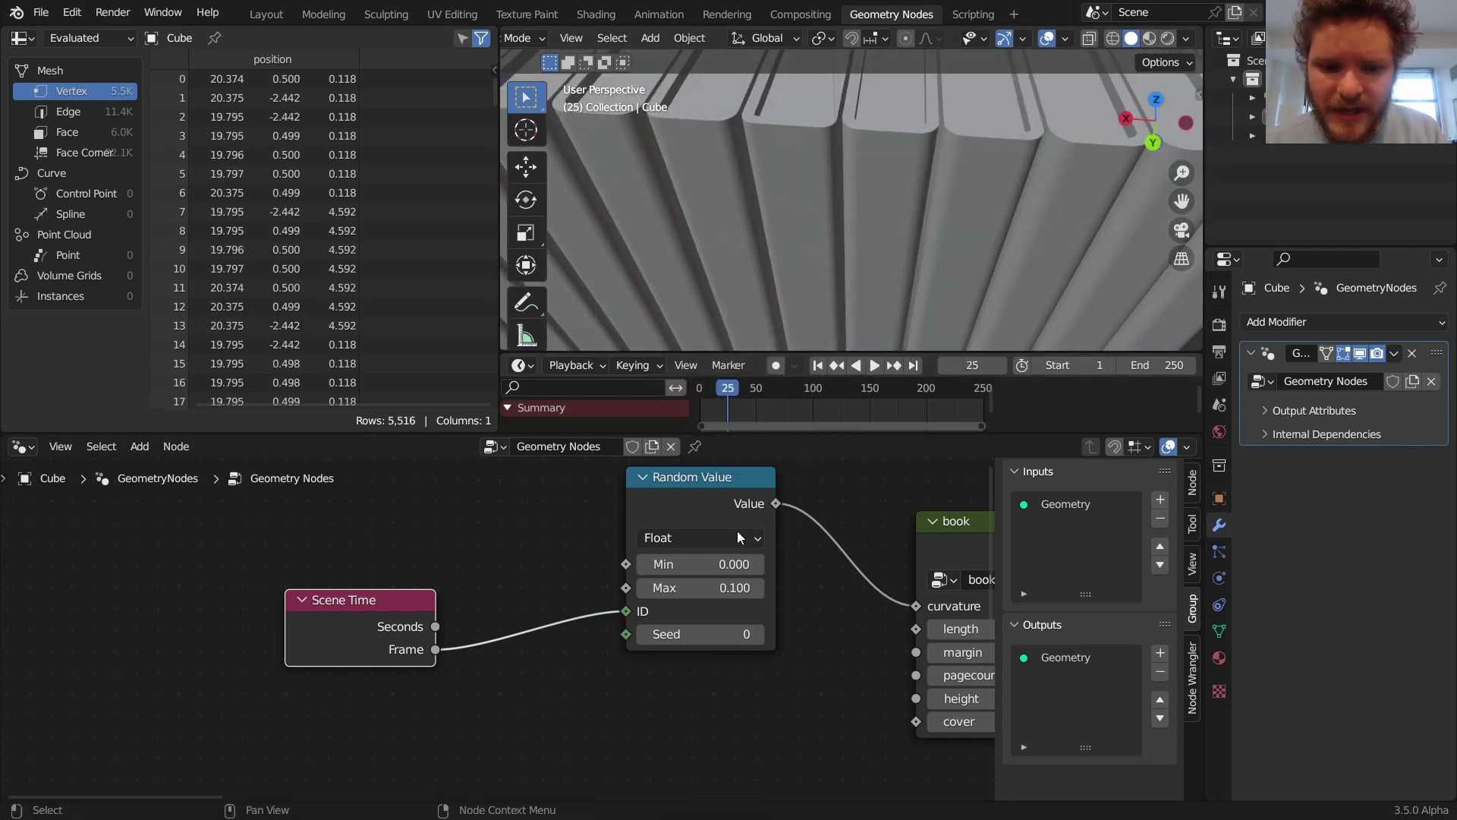
Set the Random Value node's Max to 1 and replay the simulation from frame 1
{"action": "left_click", "coordinate": [732, 586]}
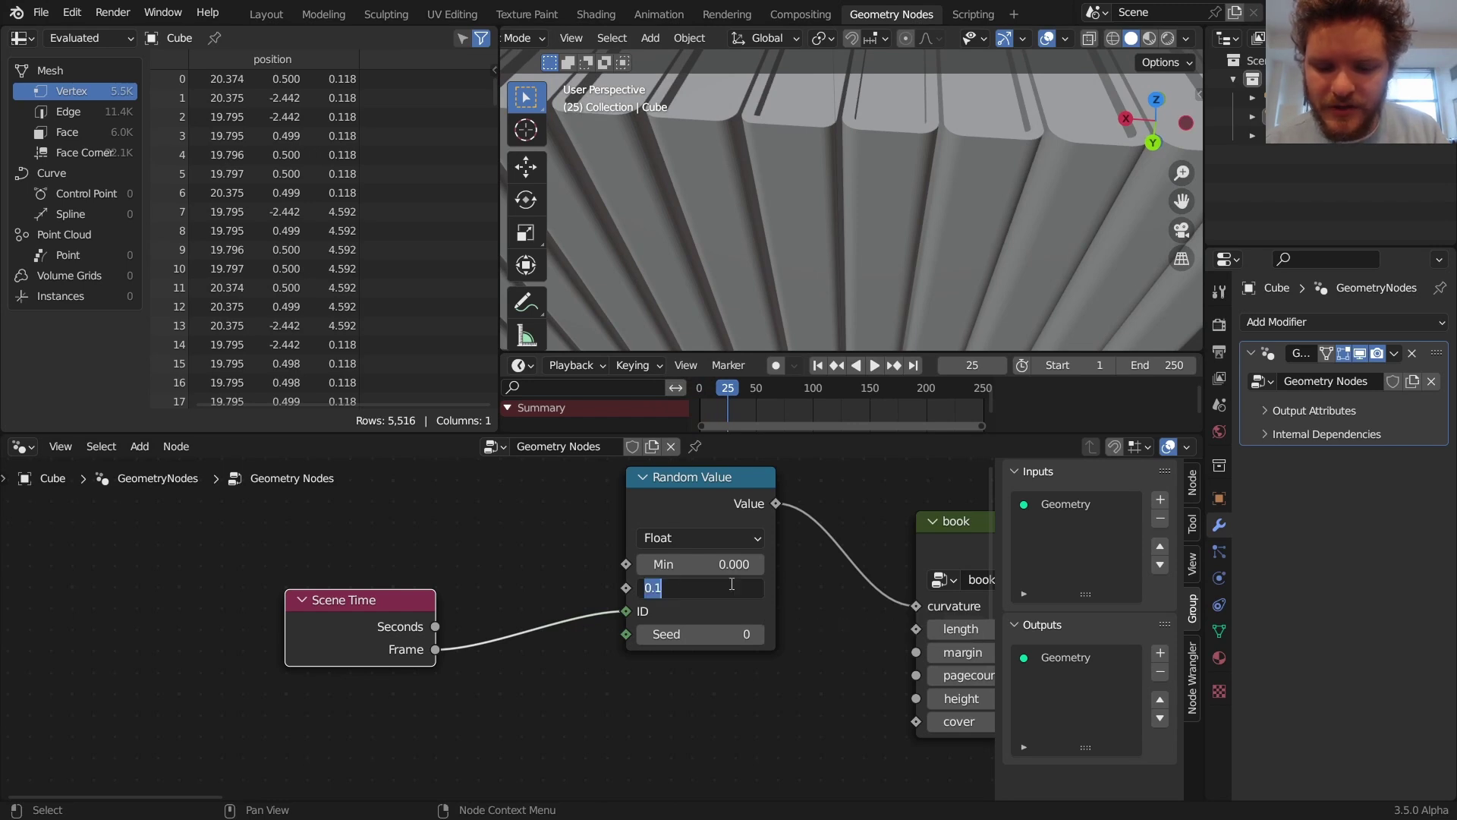
{"action": "type", "text": "1"}
{"action": "key", "text": "Return"}
{"action": "key", "text": "shift+Left"}
{"action": "key", "text": "space"}
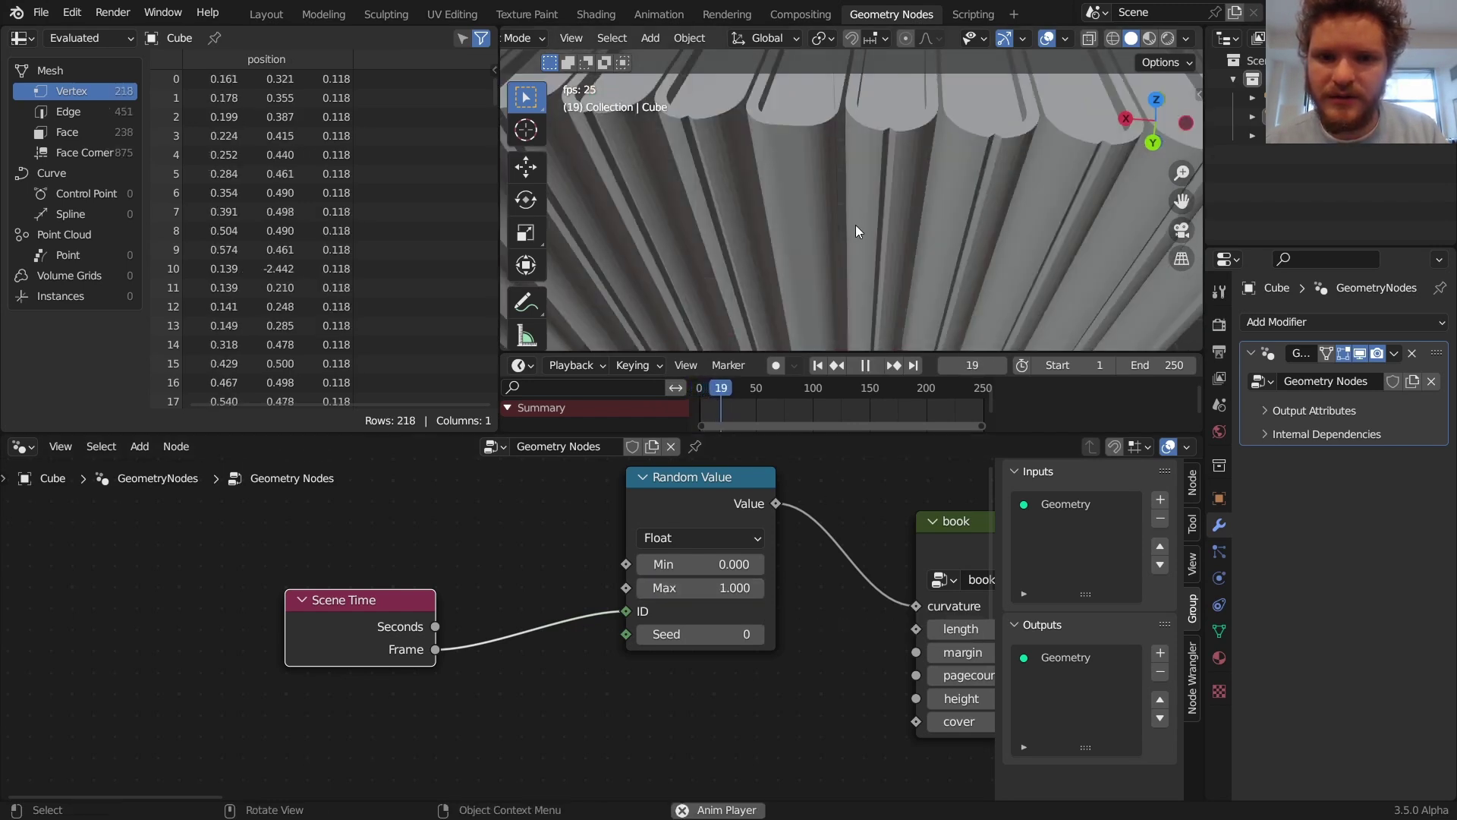
{"action": "key", "text": "space"}
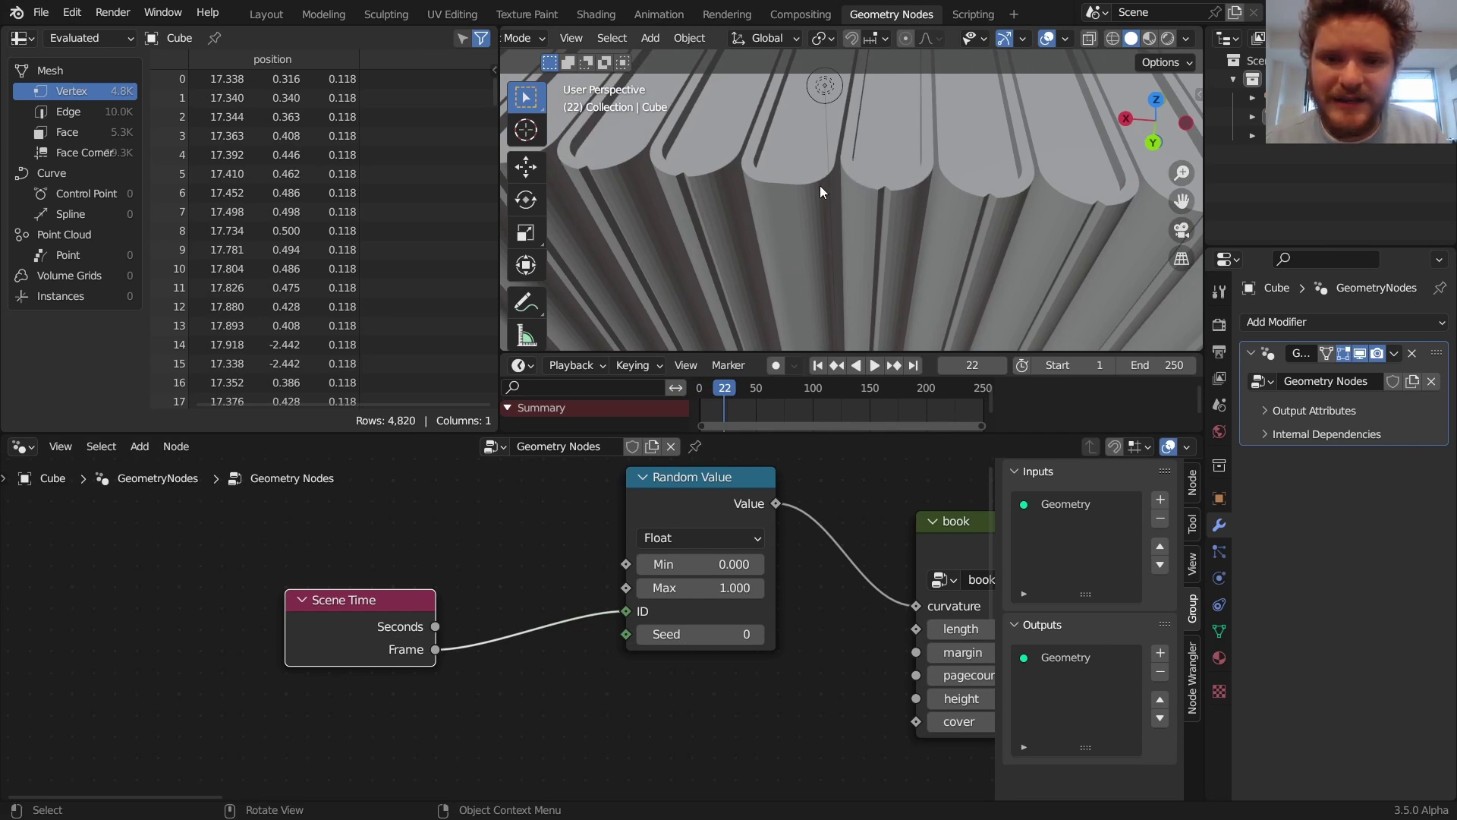
{"action": "scroll", "coordinate": [762, 189], "scroll_direction": "down", "scroll_amount": 5}
{"action": "mouse_move", "coordinate": [762, 190]}
{"action": "middle_mouse_down", "text": "shift"}
{"action": "mouse_move", "coordinate": [1013, 205]}
{"action": "mouse_move", "coordinate": [761, 185]}
{"action": "middle_mouse_up", "text": "shift"}
{"action": "key", "text": "ctrl+z"}
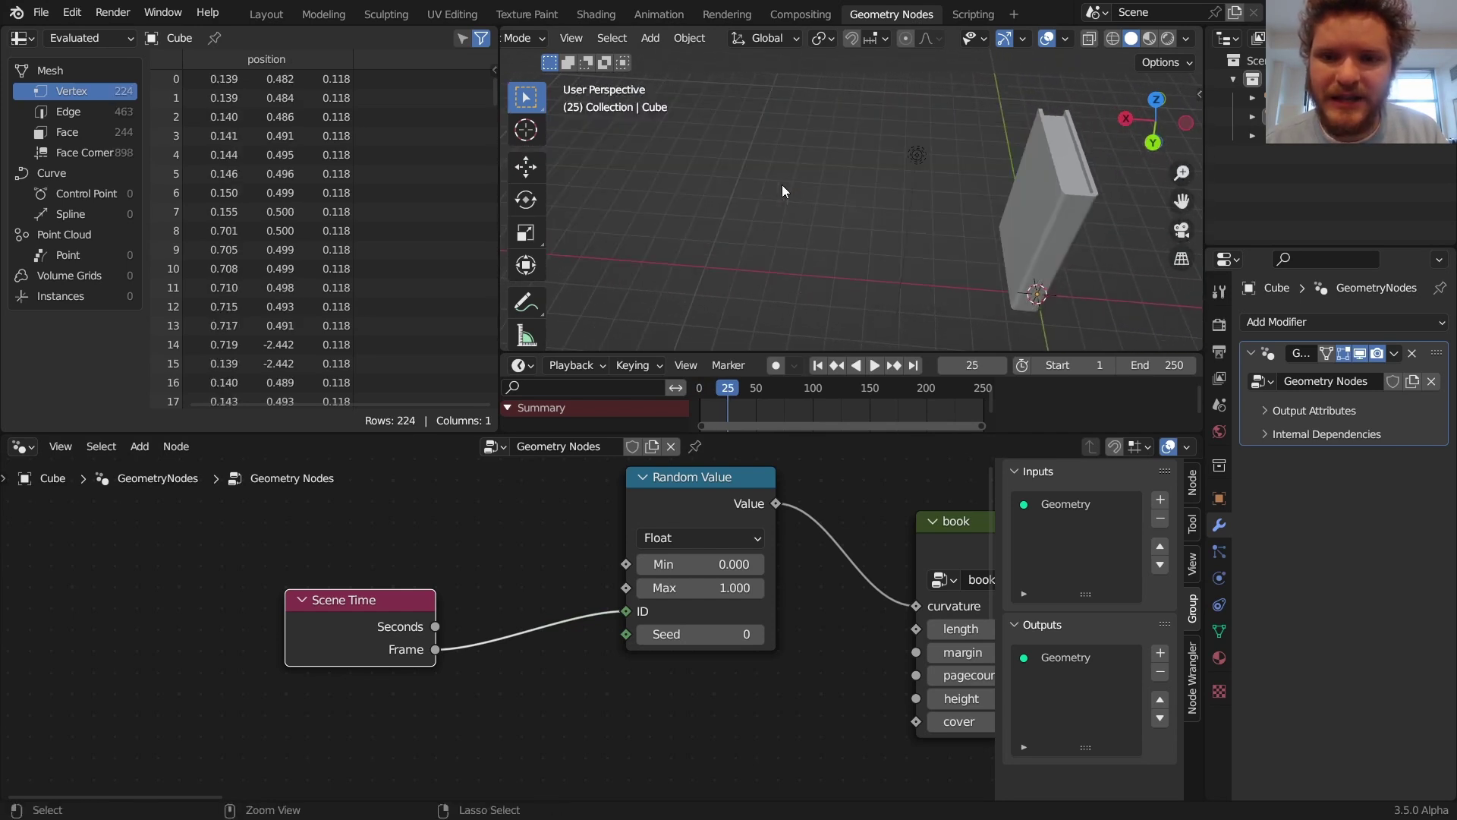
Set the curvature Random Value's Max to 0.5 and play the simulation
{"action": "middle_click_drag", "start_coordinate": [709, 567], "coordinate": [626, 554]}
{"action": "left_click", "coordinate": [629, 574]}
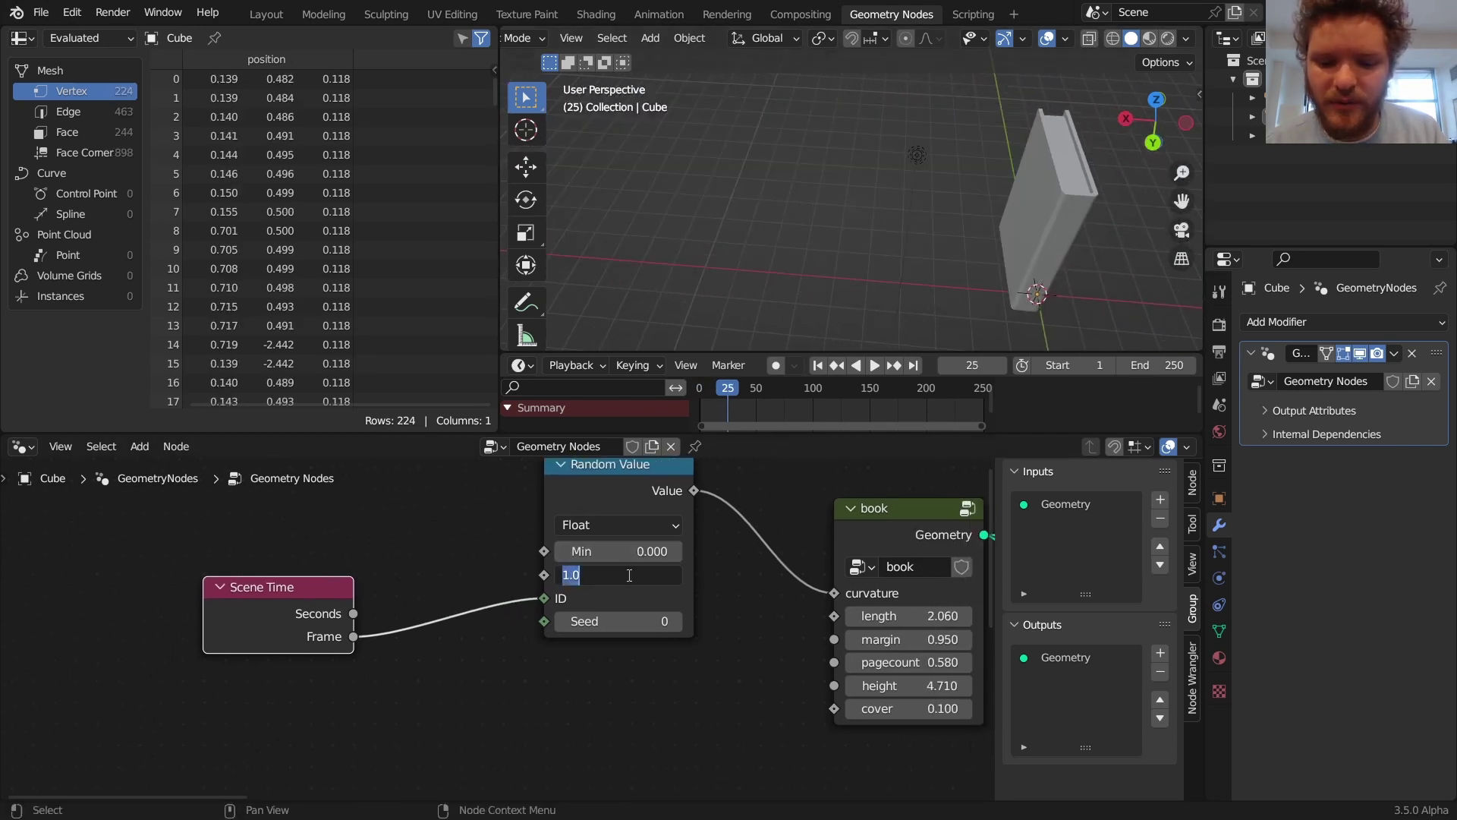
{"action": "type", "text": ".5"}
{"action": "key", "text": "Return"}
{"action": "key", "text": "space"}
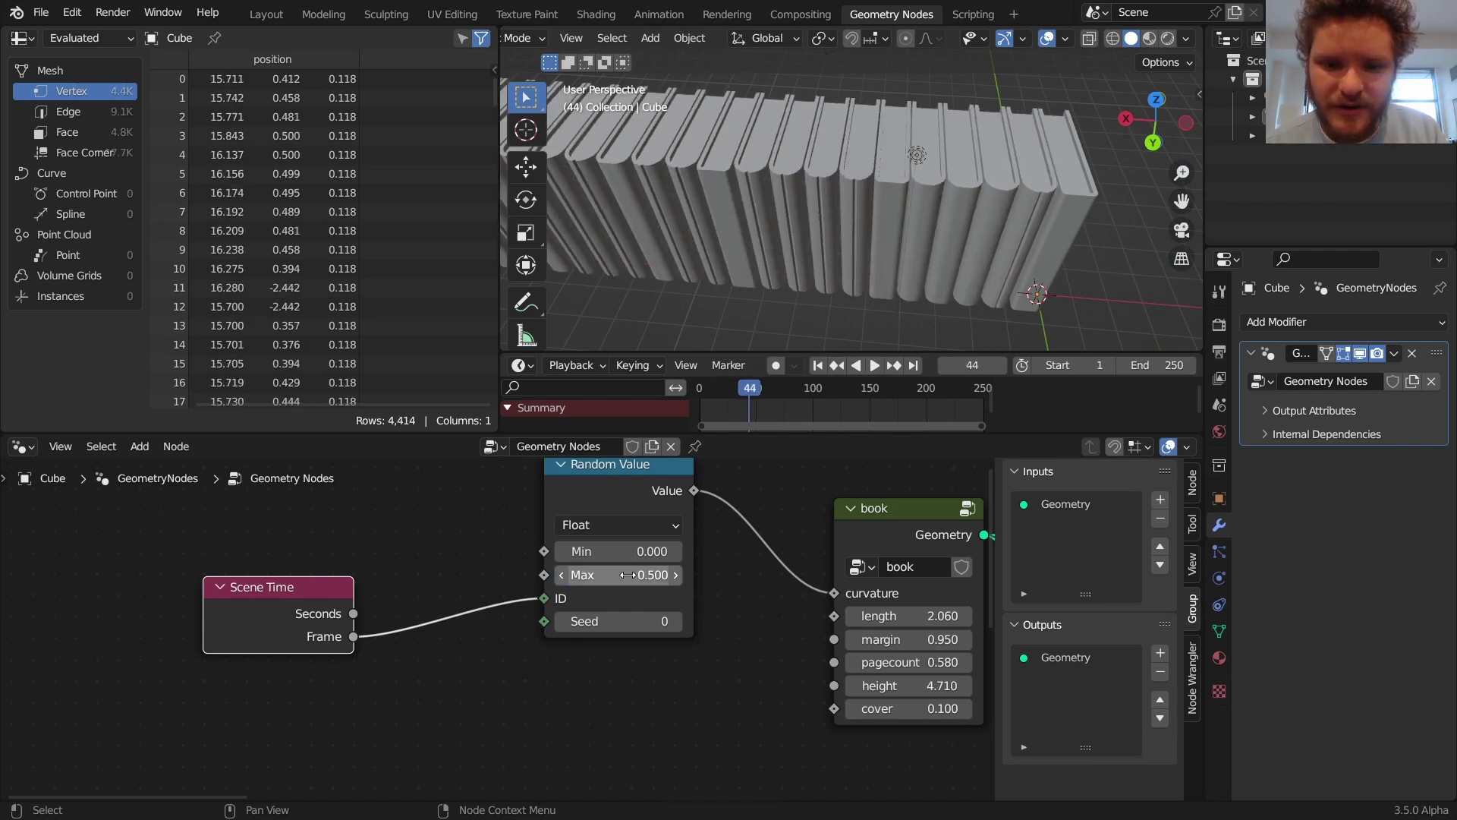
Set the curvature Random Value's Max to 0.25 and replay the simulation from frame 1
{"action": "left_click", "coordinate": [628, 574]}
{"action": "type", "text": ".25"}
{"action": "key", "text": "Return"}
{"action": "key", "text": "shift+Left"}
{"action": "key", "text": "space"}
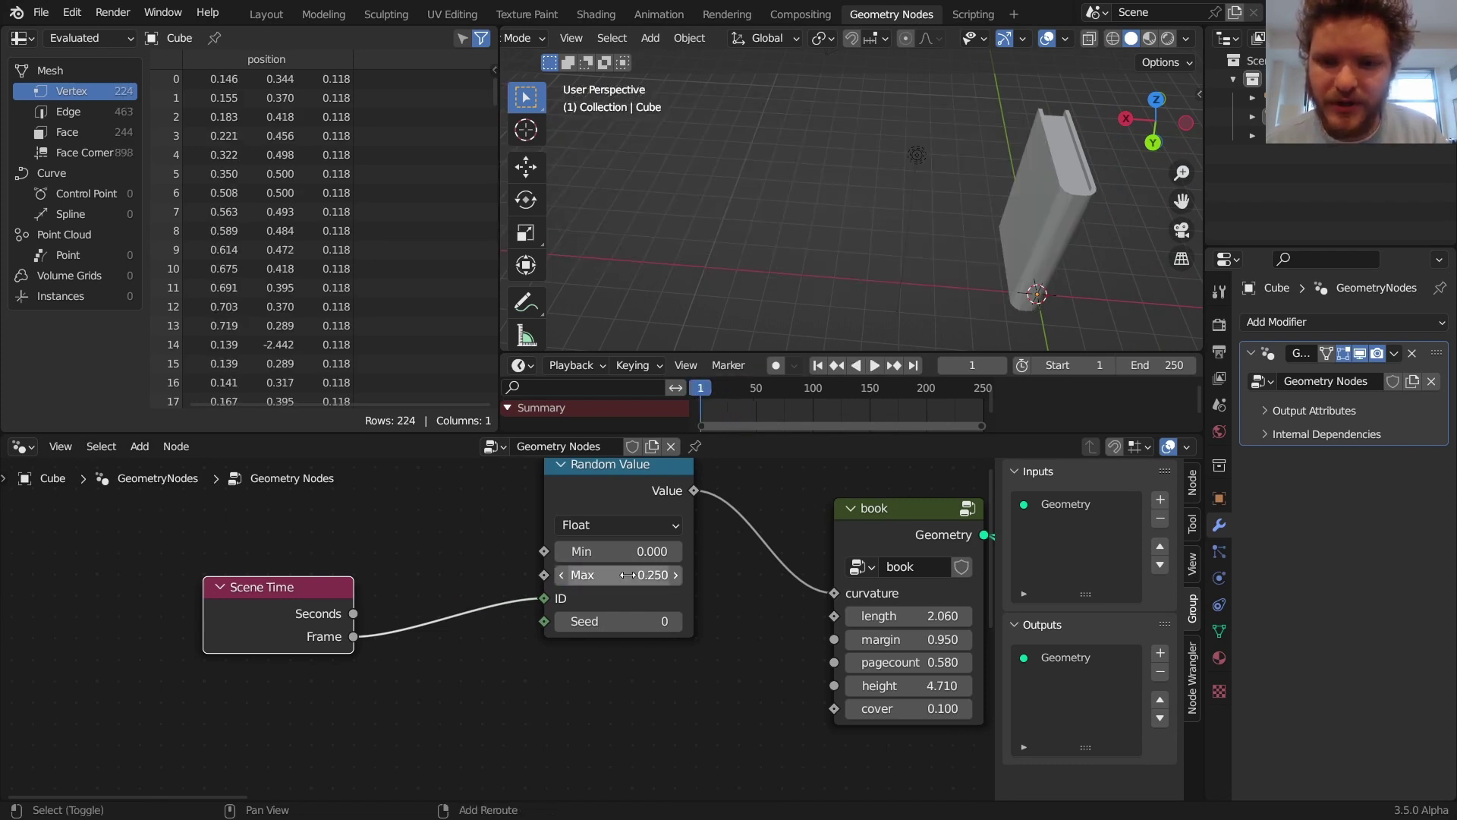
{"action": "key", "text": "space"}
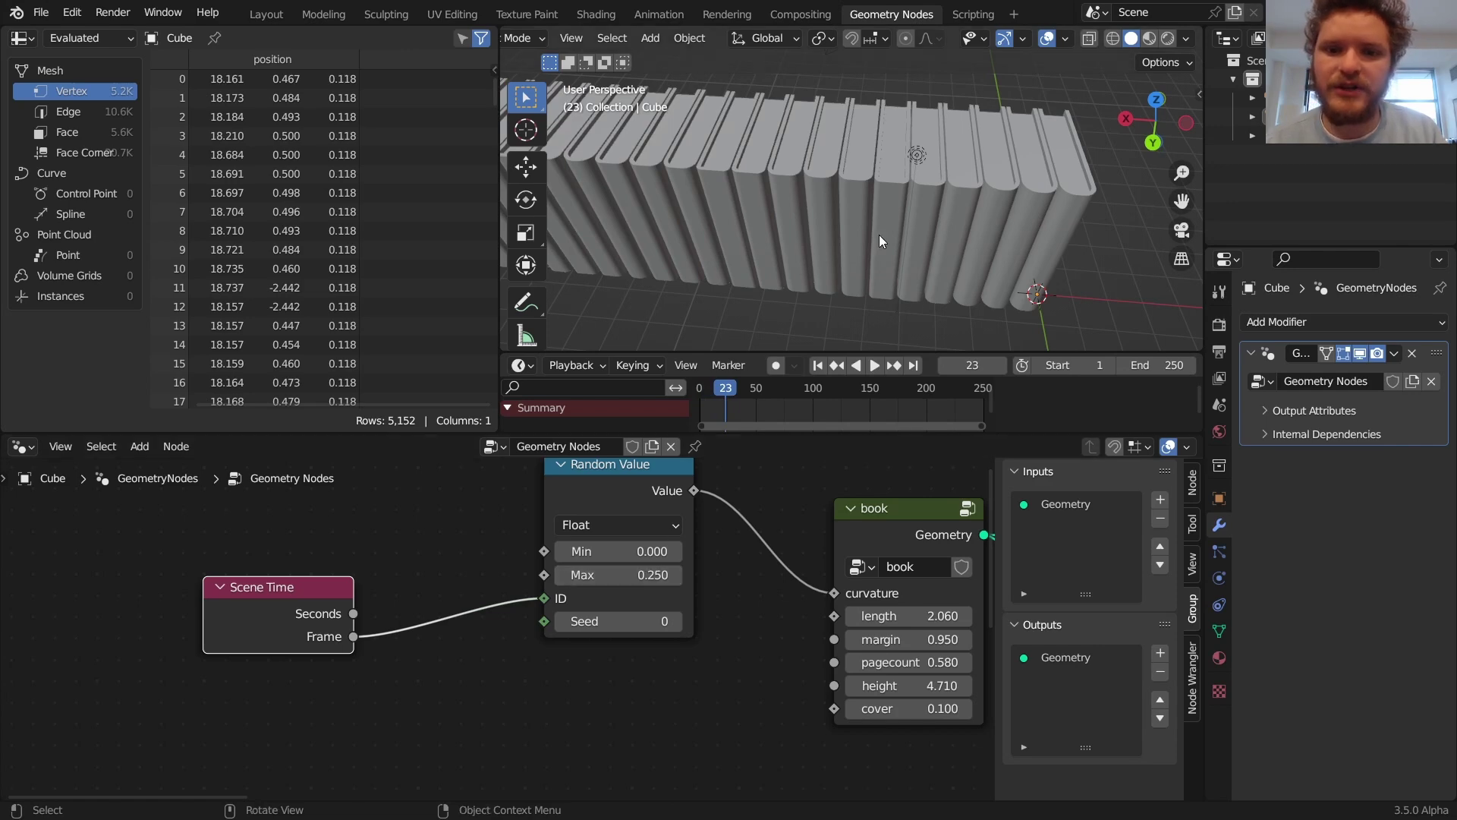
{"action": "middle_click_drag", "start_coordinate": [880, 232], "coordinate": [808, 331]}
Duplicate the Random Value node and place the copy below the original
{"action": "scroll", "coordinate": [686, 617], "scroll_direction": "down", "scroll_amount": 8}
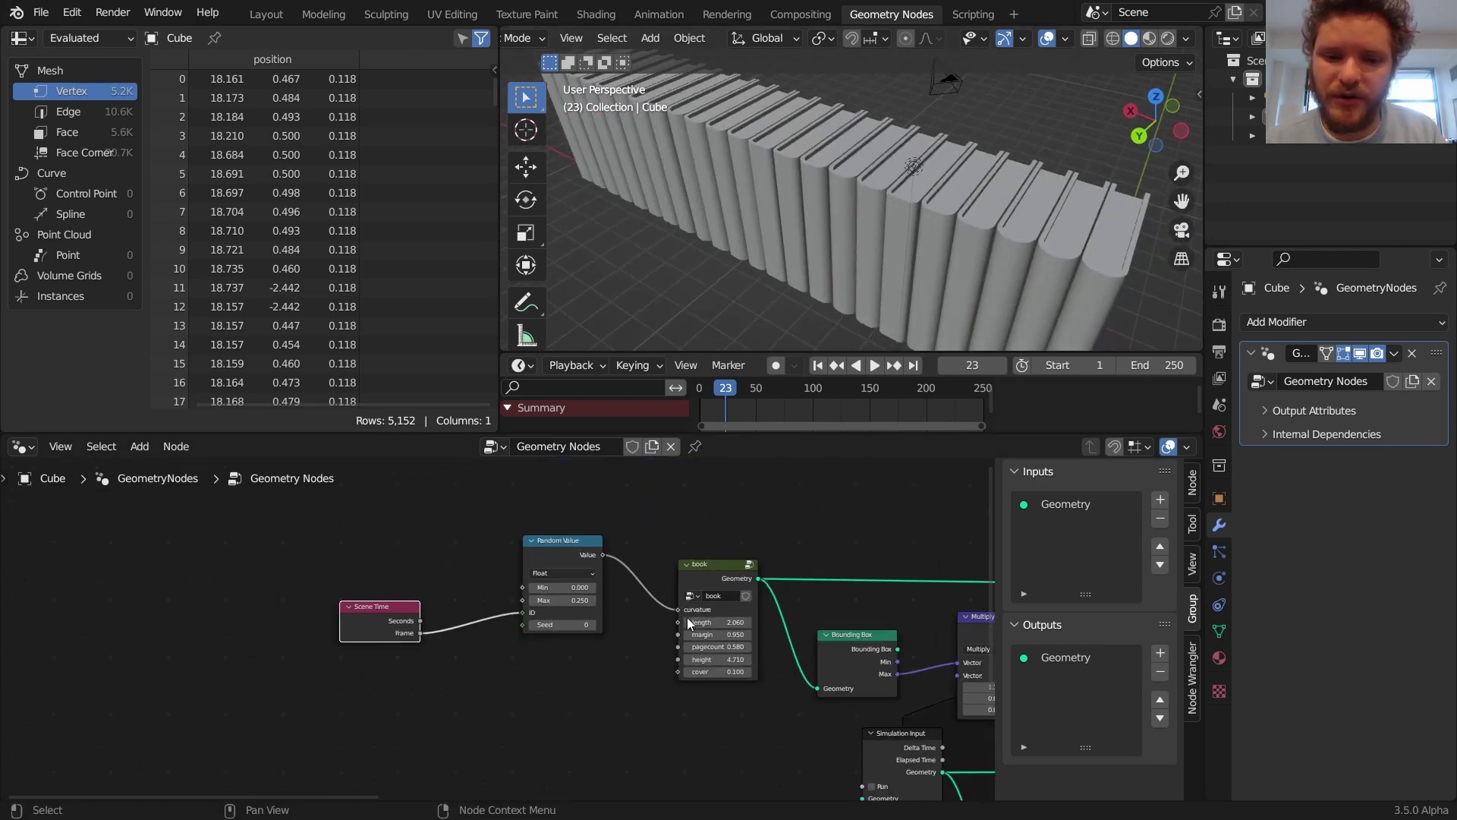
{"action": "middle_click_drag", "start_coordinate": [658, 646], "coordinate": [658, 621]}
{"action": "scroll", "coordinate": [658, 622], "scroll_direction": "up", "scroll_amount": 5}
{"action": "left_click_drag", "start_coordinate": [630, 654], "coordinate": [605, 541]}
{"action": "key", "text": "shift+d"}
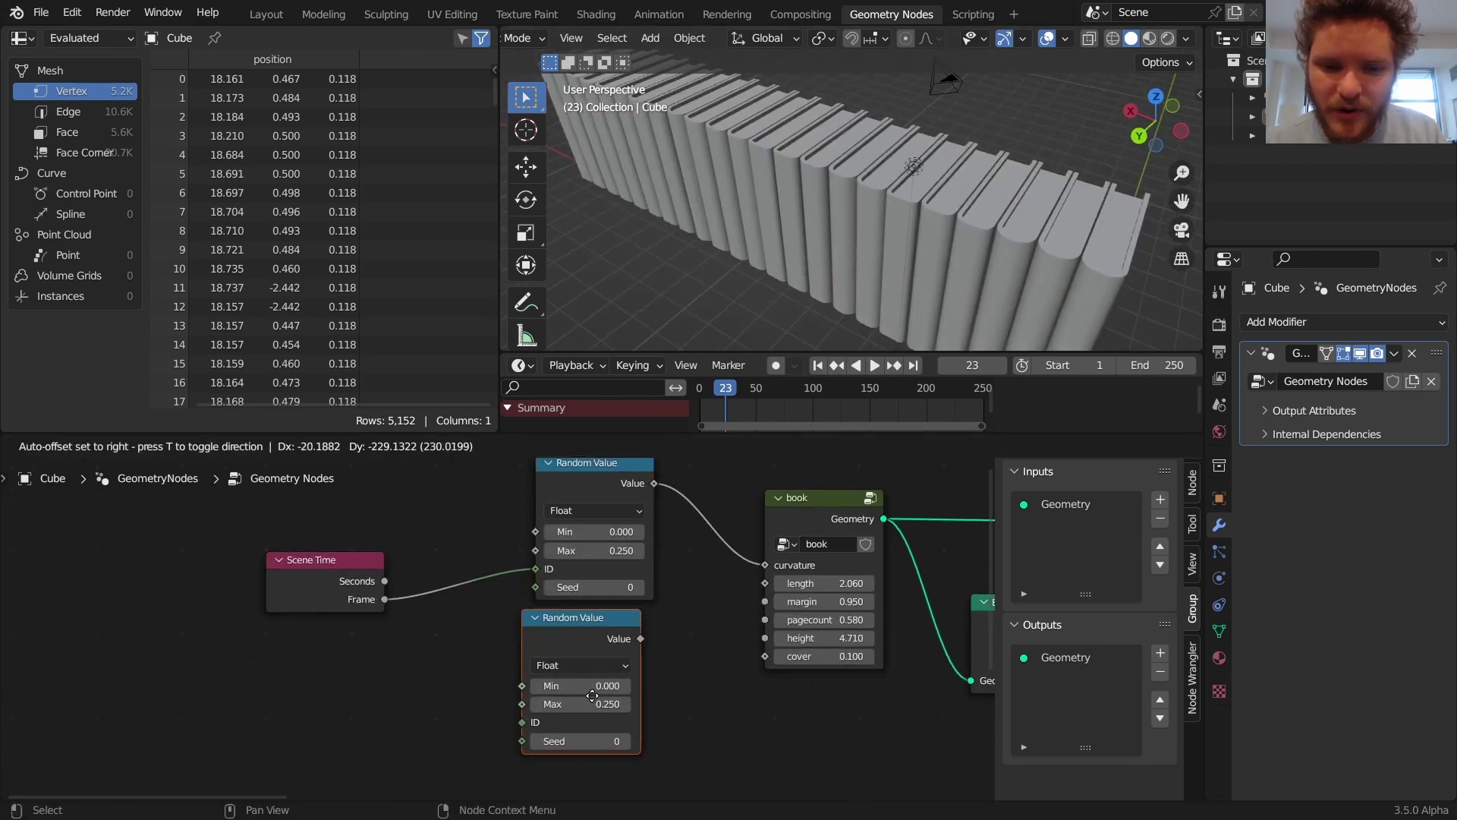
{"action": "left_click", "coordinate": [592, 696]}
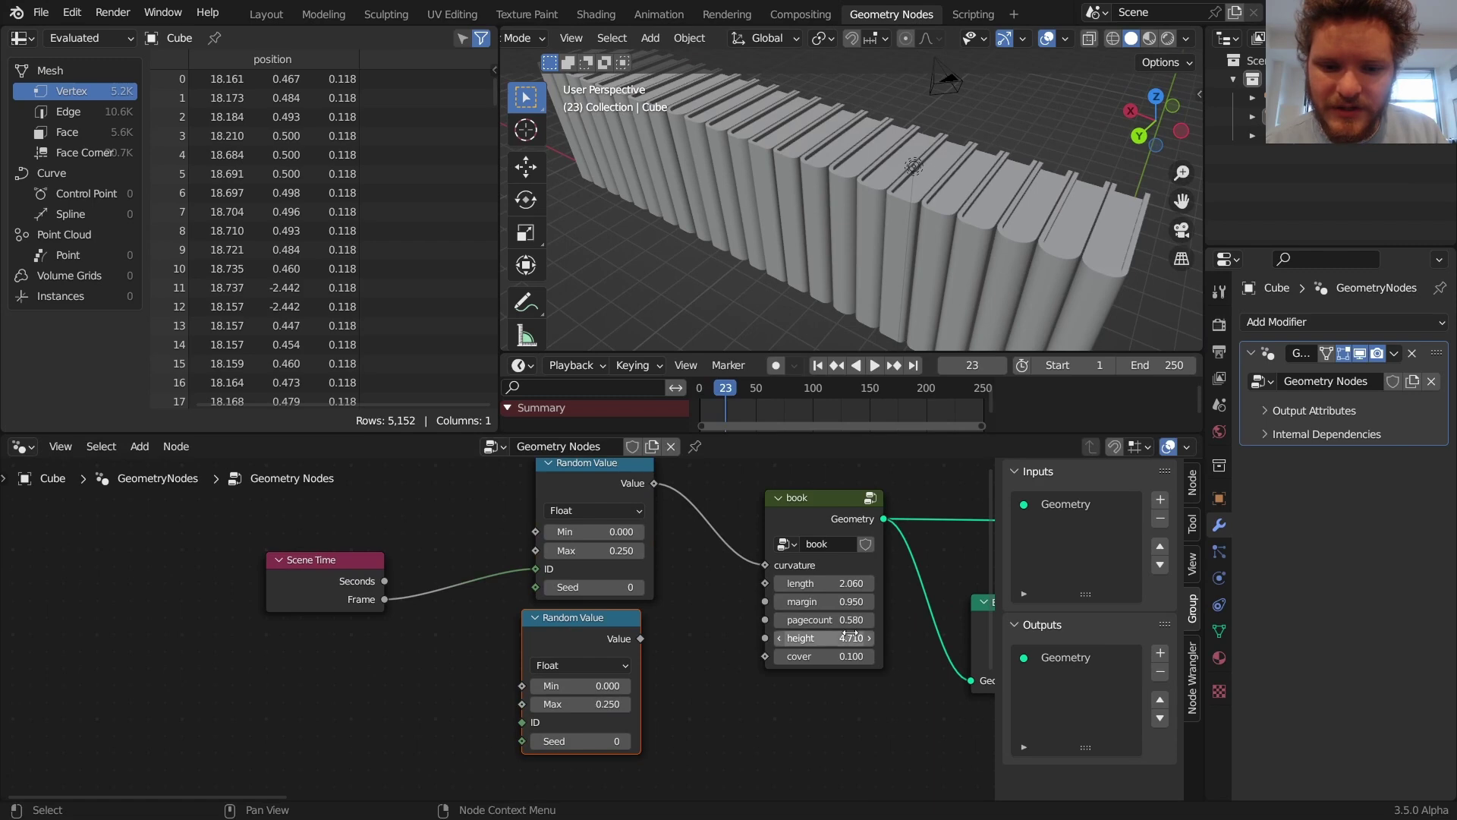
Preview the book node's geometry on its own and try out a different book length
{"action": "left_click", "coordinate": [819, 507], "text": "ctrl+shift"}
{"action": "left_click_drag", "start_coordinate": [819, 583], "coordinate": [960, 583]}
{"action": "key", "text": "ctrl+z"}
Connect the duplicated Random Value to the book's length and set its Min to 1.5 and Max to 4
{"action": "middle_click_drag", "start_coordinate": [629, 637], "coordinate": [644, 622]}
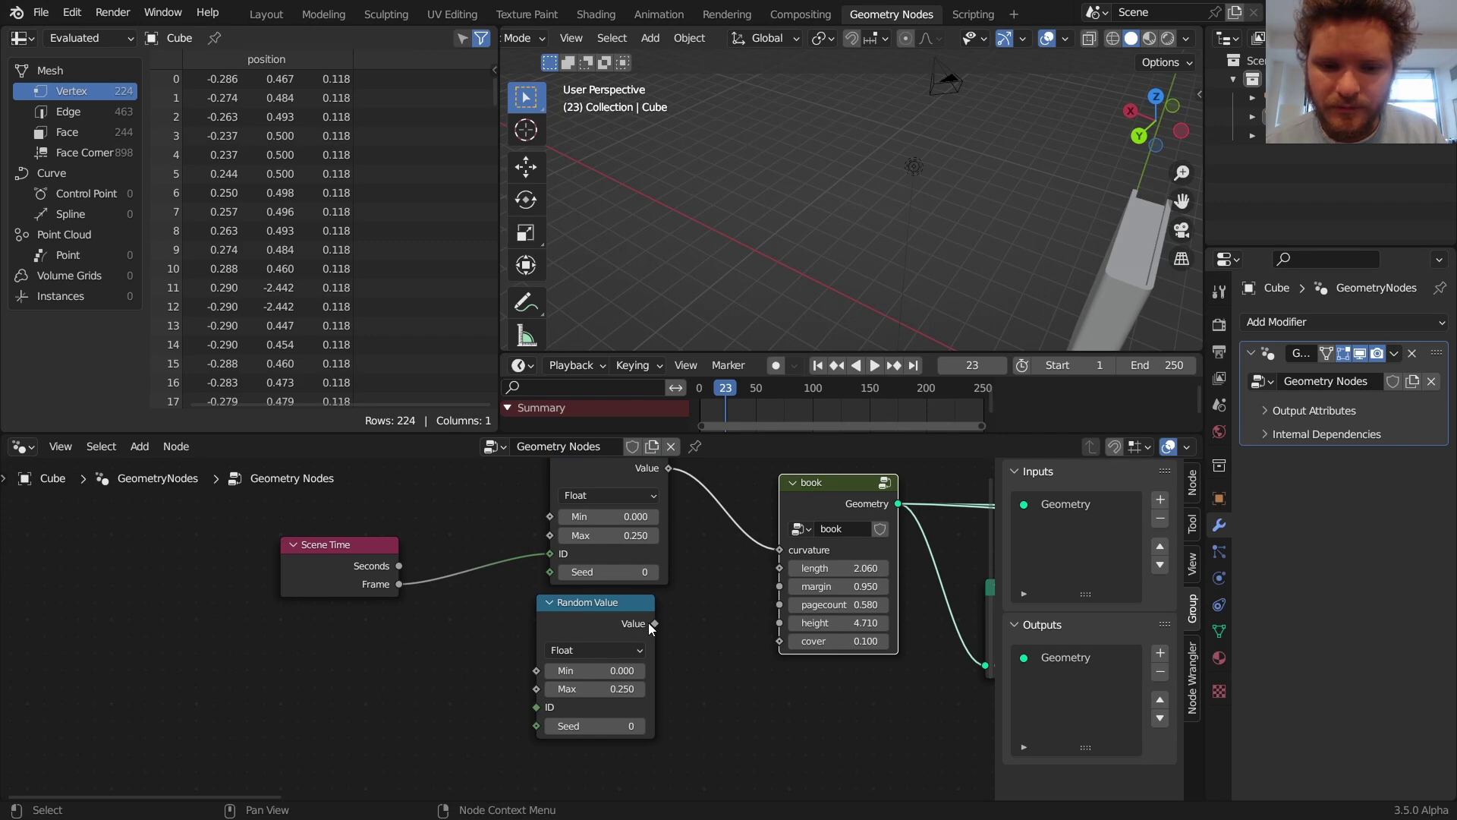
{"action": "left_click_drag", "start_coordinate": [650, 623], "coordinate": [779, 568]}
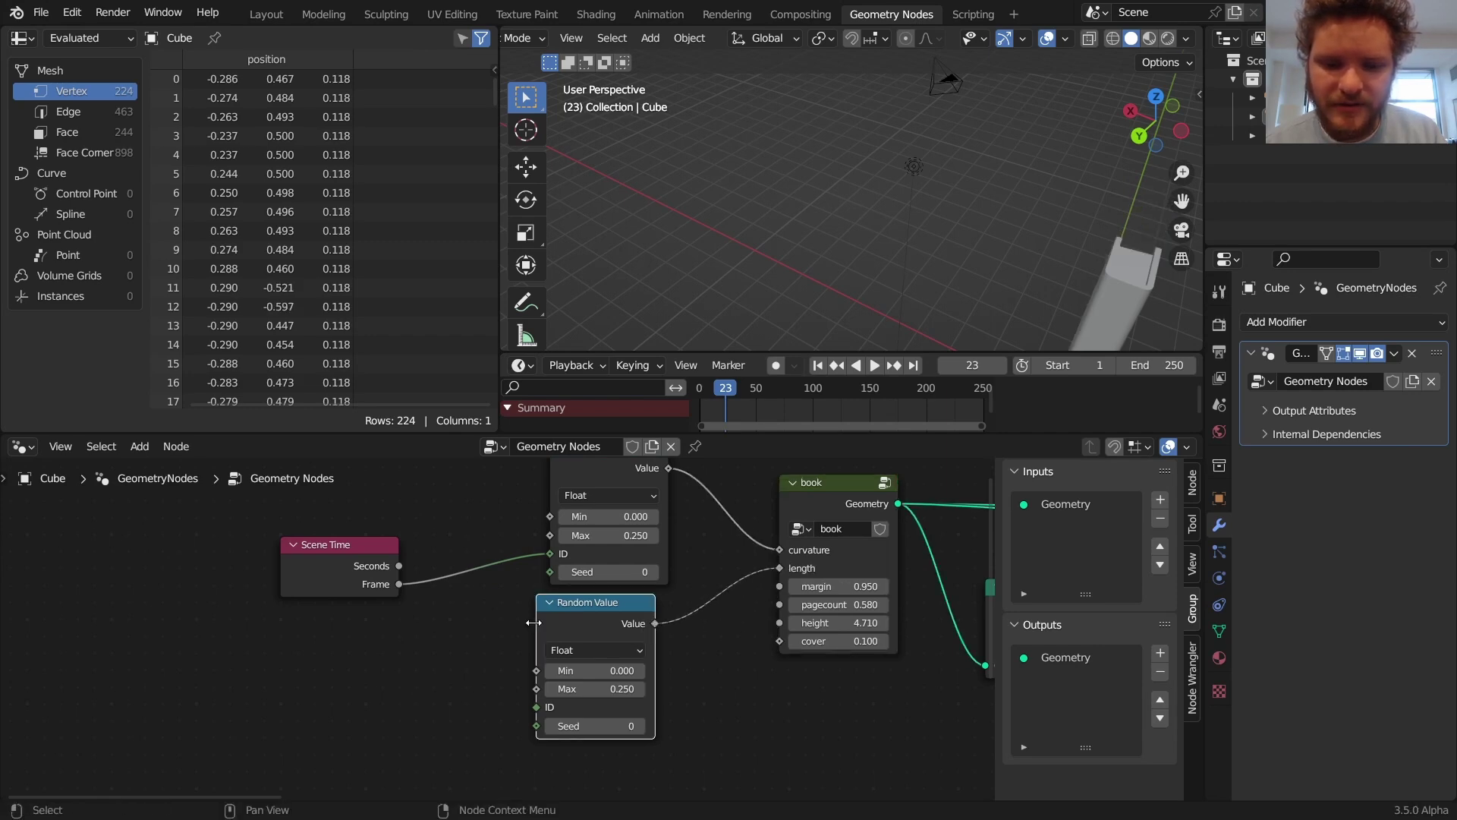
{"action": "middle_click_drag", "start_coordinate": [534, 622], "coordinate": [559, 614]}
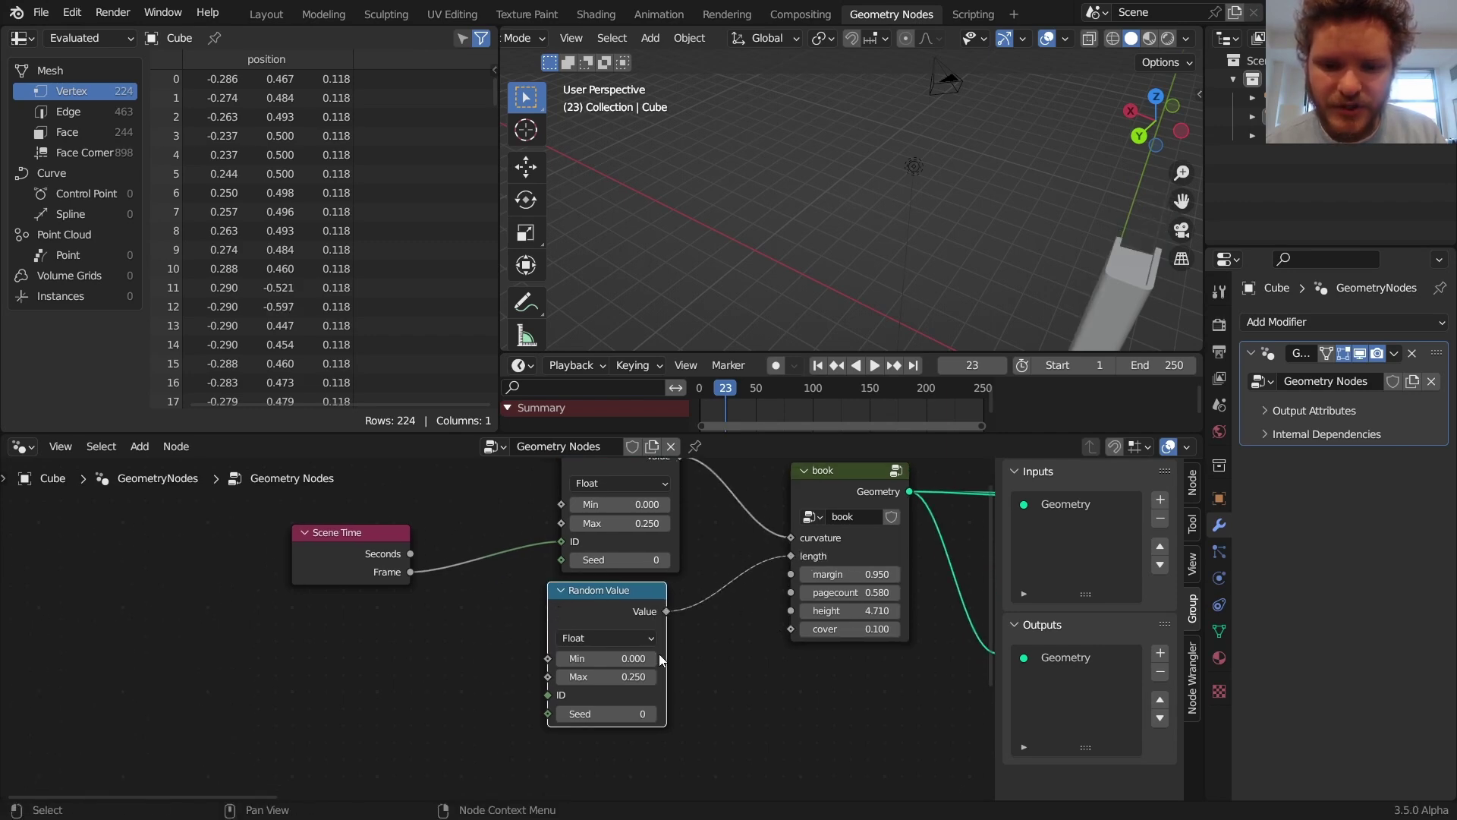
{"action": "double_click", "coordinate": [635, 658]}
{"action": "type", "text": "1.5"}
{"action": "key", "text": "Tab"}
{"action": "type", "text": "4"}
{"action": "key", "text": "Return"}
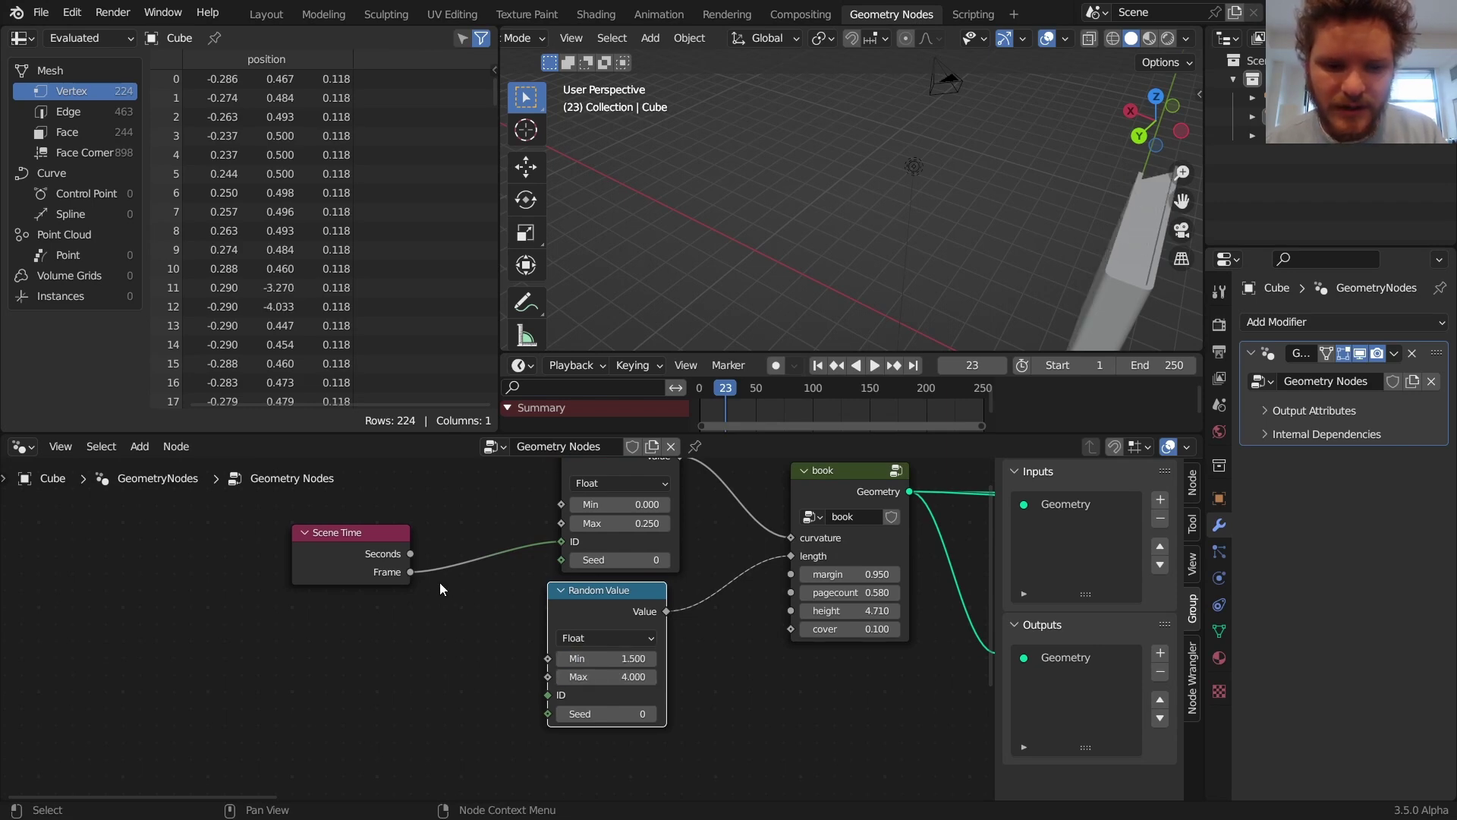
Connect Scene Time's Frame to the length Random Value's ID and play the animation from frame 1
{"action": "left_click_drag", "start_coordinate": [411, 572], "coordinate": [457, 620]}
{"action": "left_click_drag", "start_coordinate": [544, 688], "coordinate": [547, 692]}
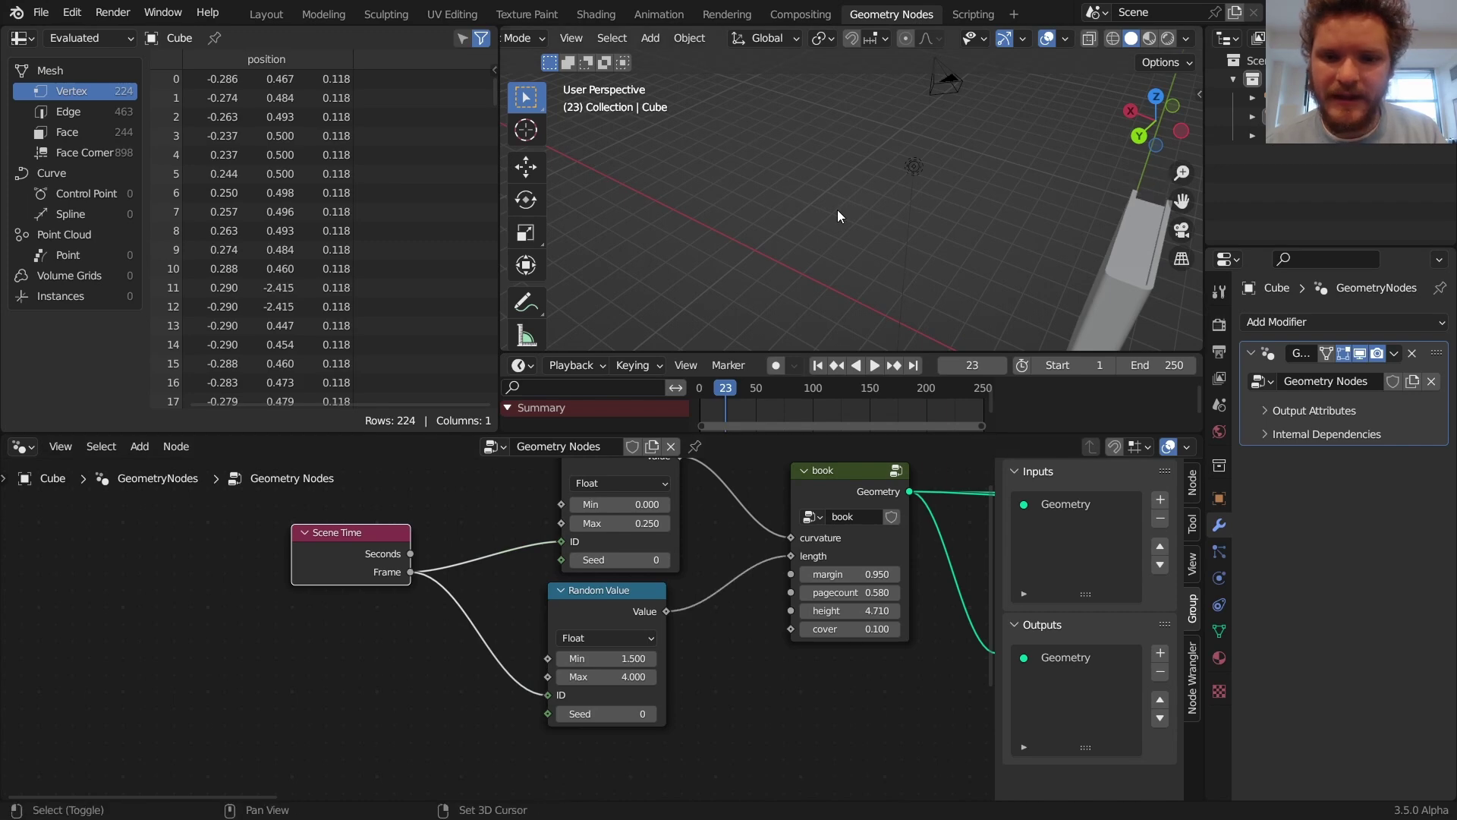
{"action": "key", "text": "shift+Left"}
{"action": "key", "text": "space"}
{"action": "scroll", "coordinate": [908, 204], "scroll_direction": "down", "scroll_amount": 4}
{"action": "scroll", "coordinate": [820, 586], "scroll_direction": "down", "scroll_amount": 7}
{"action": "key", "text": "space"}
Link the Simulation Output back to the group's final output and replay the simulation from frame 1
{"action": "scroll", "coordinate": [849, 575], "scroll_direction": "down", "scroll_amount": 8}
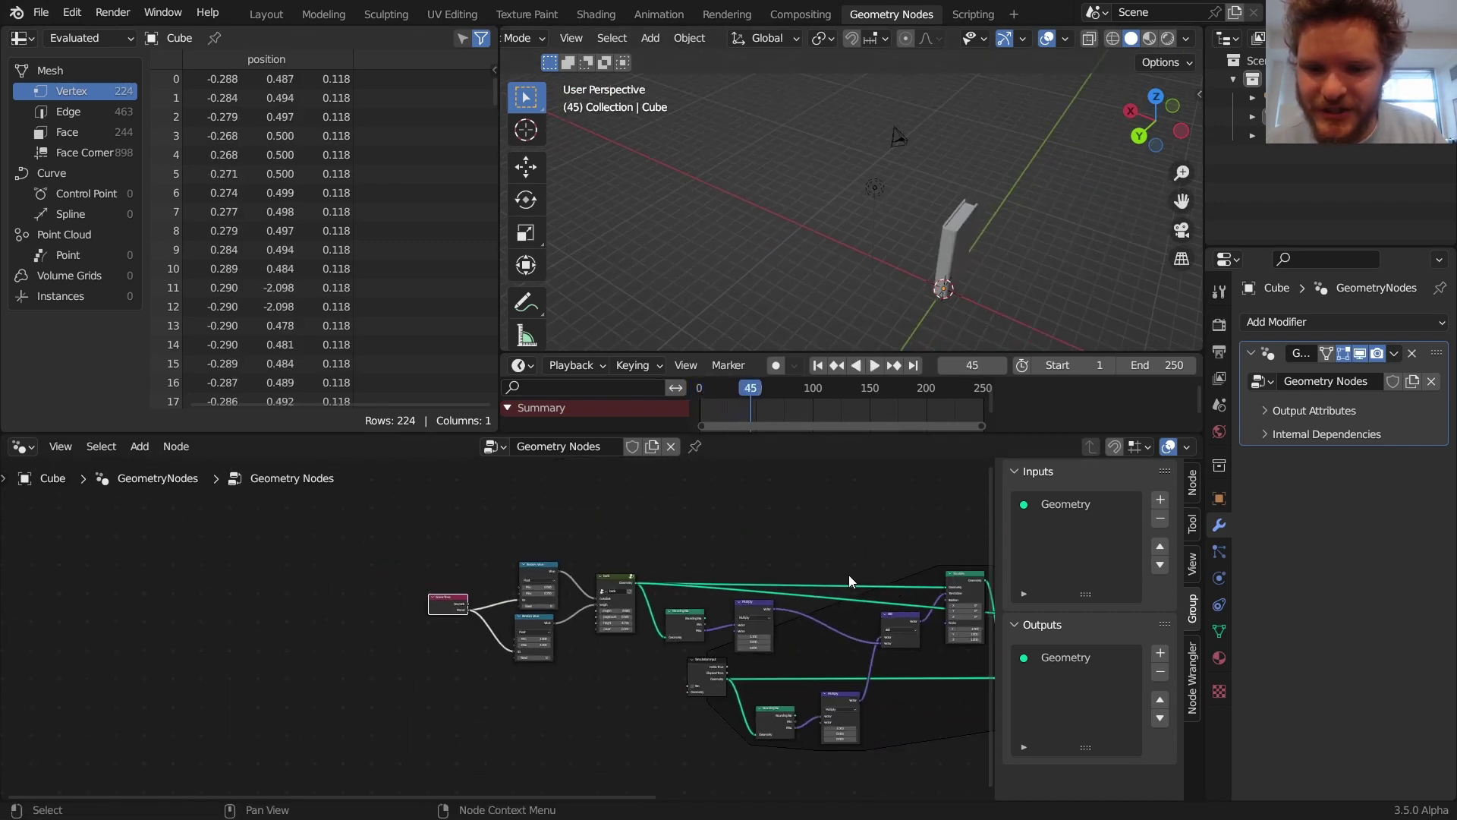
{"action": "middle_click_drag", "start_coordinate": [863, 604], "coordinate": [463, 561]}
{"action": "left_click", "coordinate": [749, 612], "text": "alt+shift"}
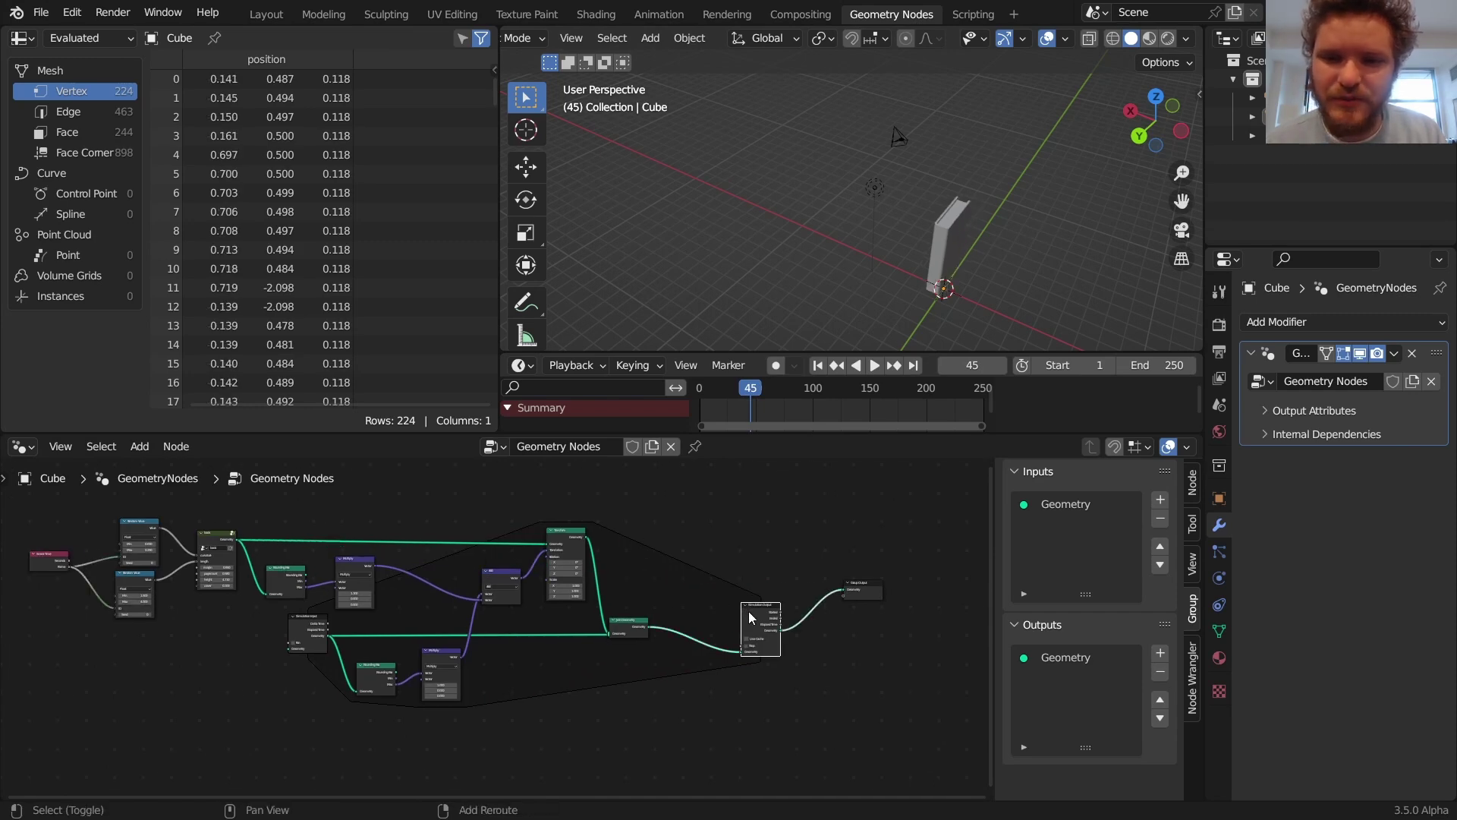
{"action": "key", "text": "shift+Left"}
{"action": "key", "text": "space"}
{"action": "key", "text": "space"}
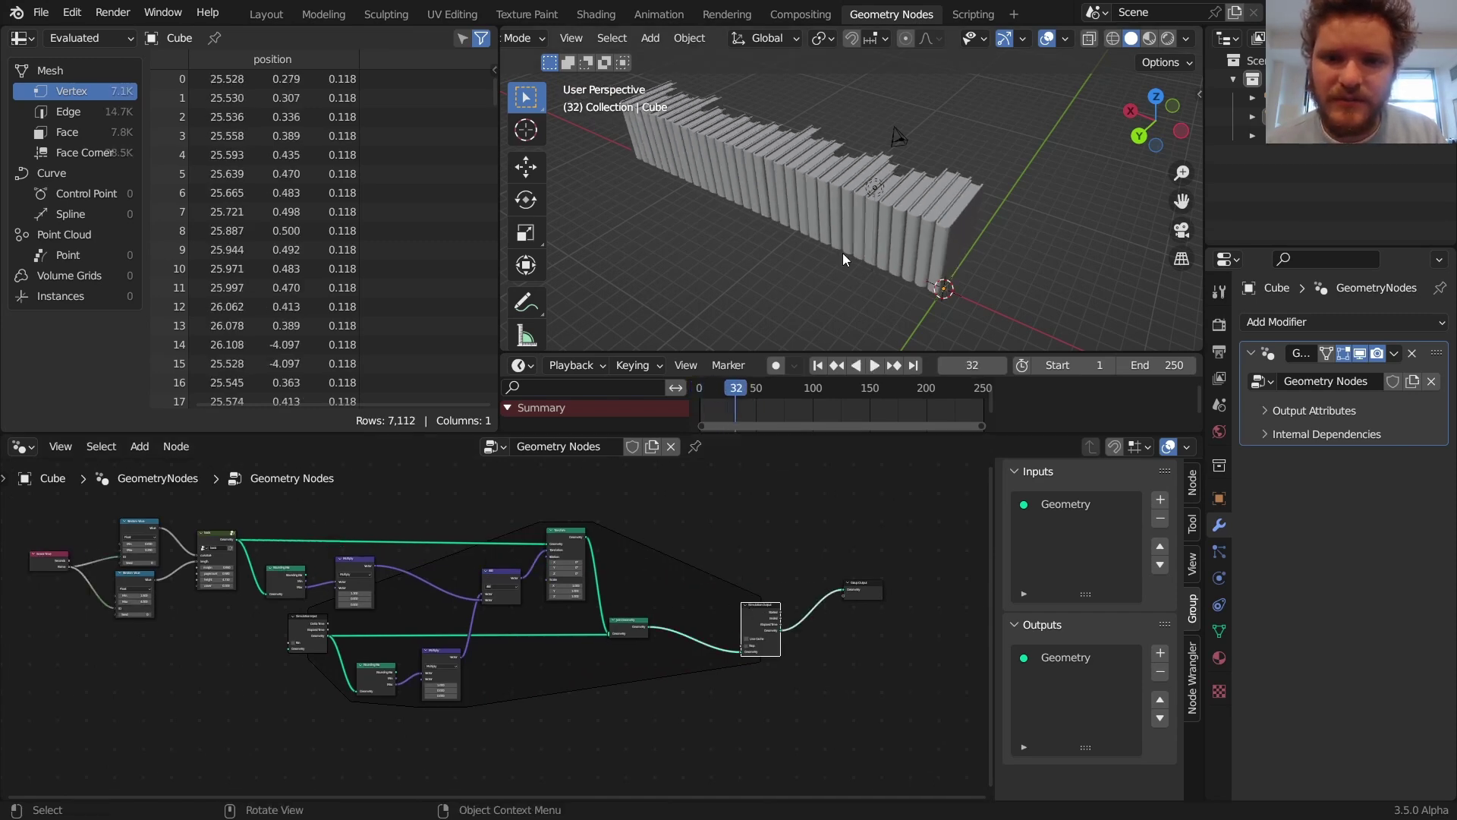
Replay the simulation and examine from several angles how the uneven edges of the book row line up
{"action": "middle_click_drag", "start_coordinate": [841, 250], "coordinate": [854, 208]}
{"action": "middle_click_drag", "start_coordinate": [336, 639], "coordinate": [563, 640]}
{"action": "scroll", "coordinate": [563, 640], "scroll_direction": "up", "scroll_amount": 3}
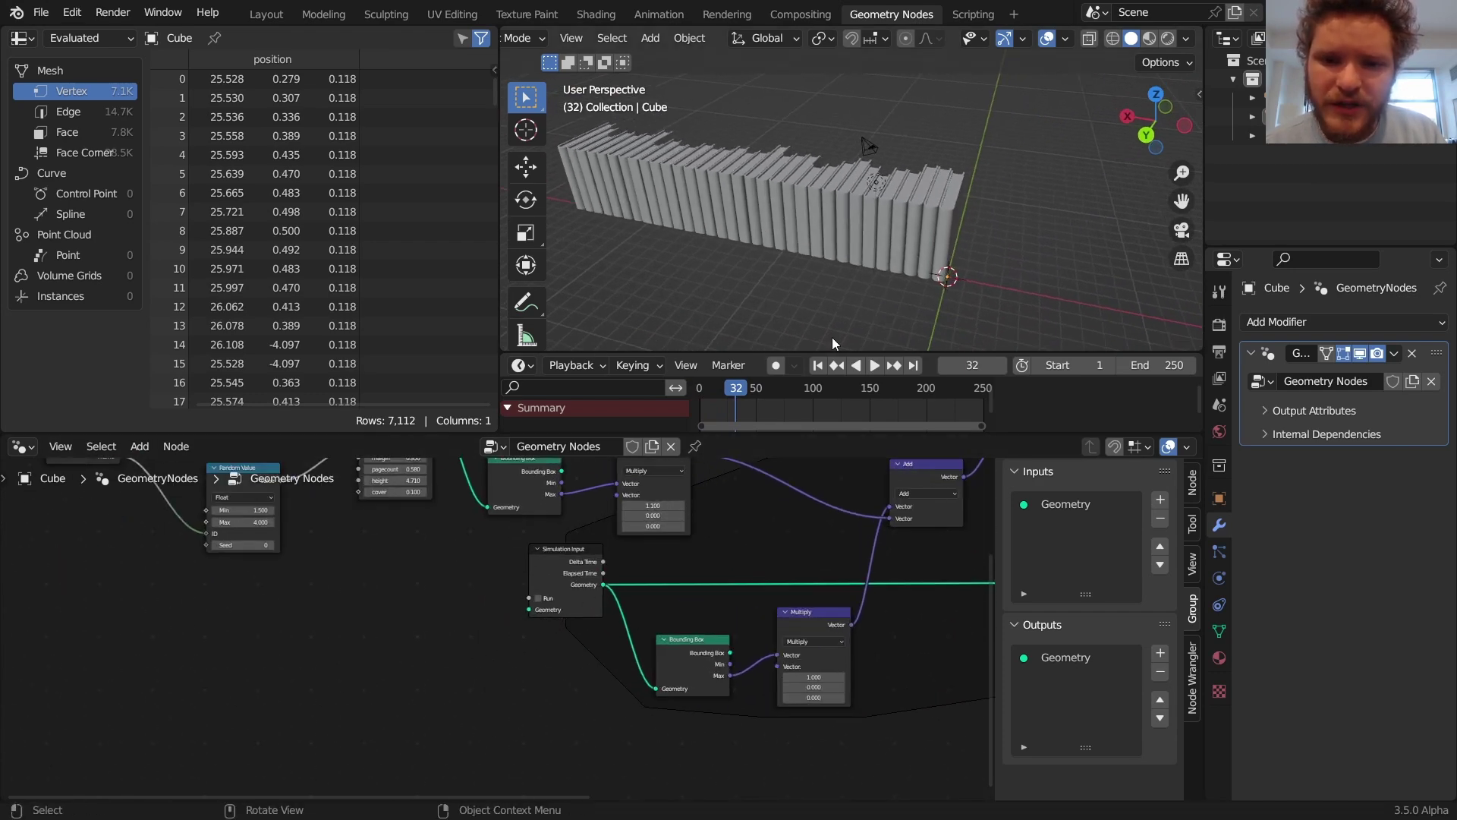
{"action": "middle_click_drag", "start_coordinate": [892, 213], "coordinate": [900, 297]}
{"action": "key", "text": "ctrl+z"}
{"action": "key", "text": "space"}
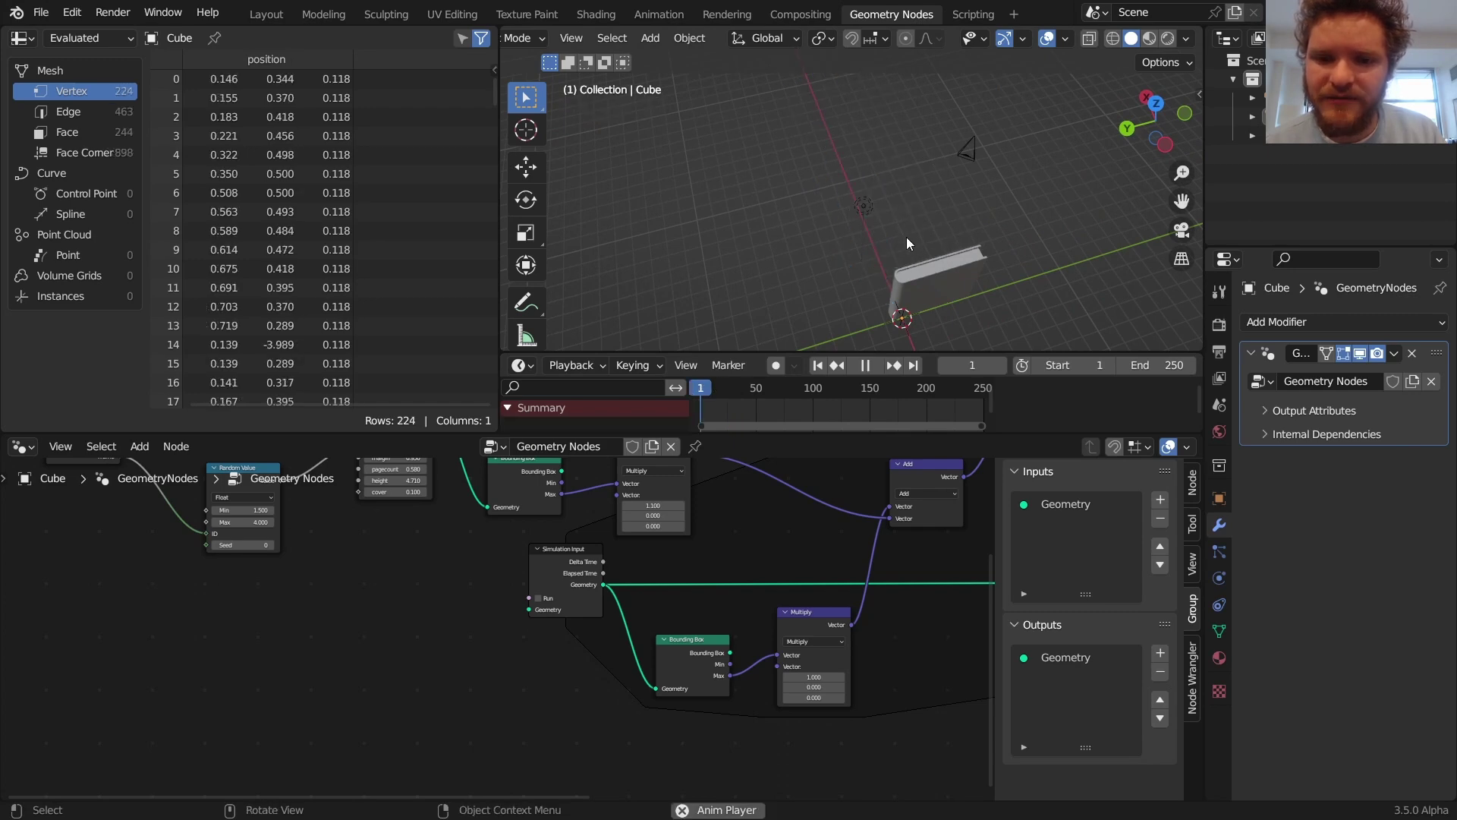
{"action": "key", "text": "space"}
{"action": "left_click_drag", "start_coordinate": [1002, 287], "coordinate": [921, 113]}
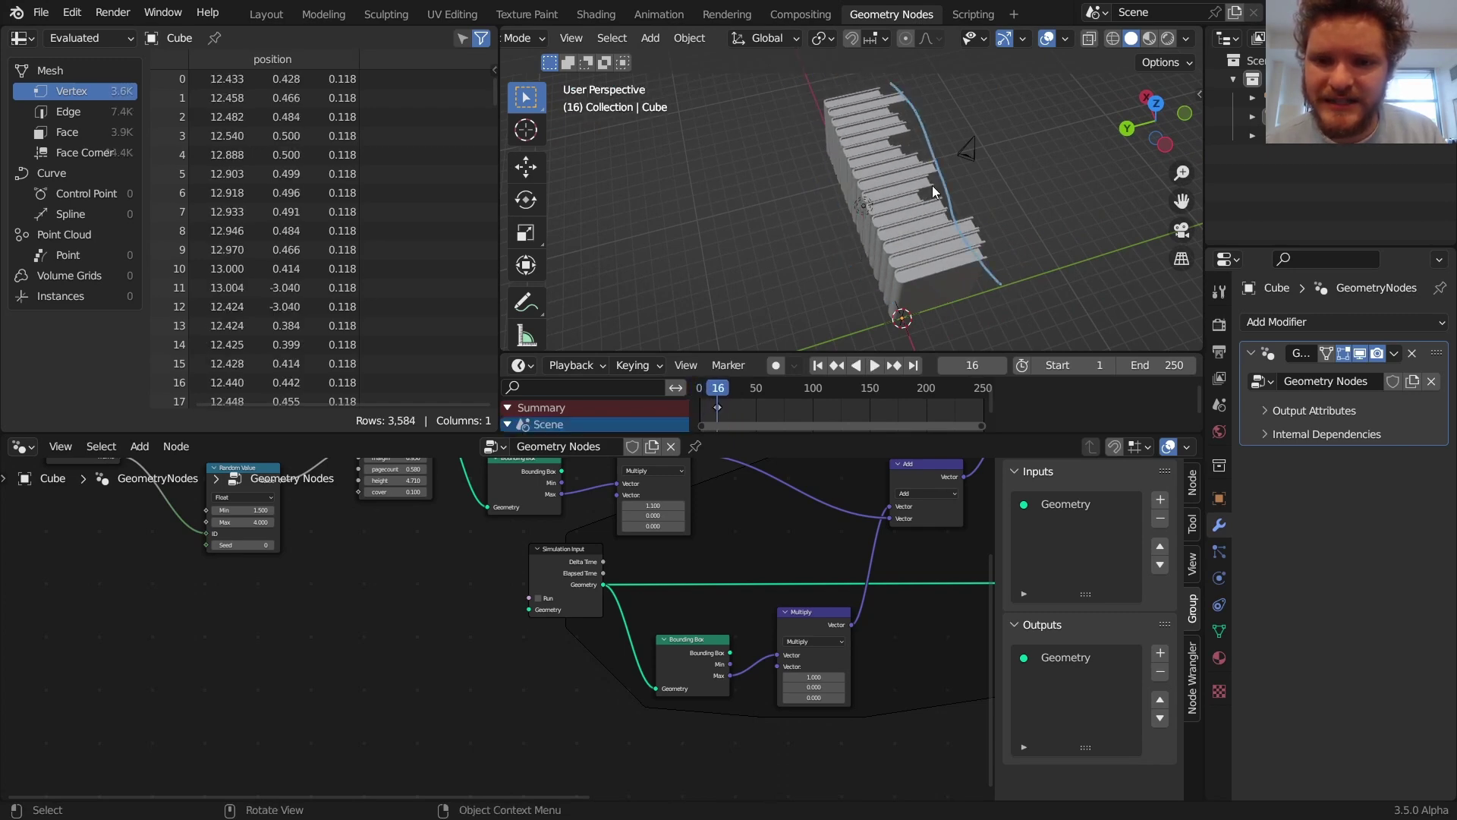
{"action": "key", "text": "shift+Left"}
{"action": "key", "text": "space"}
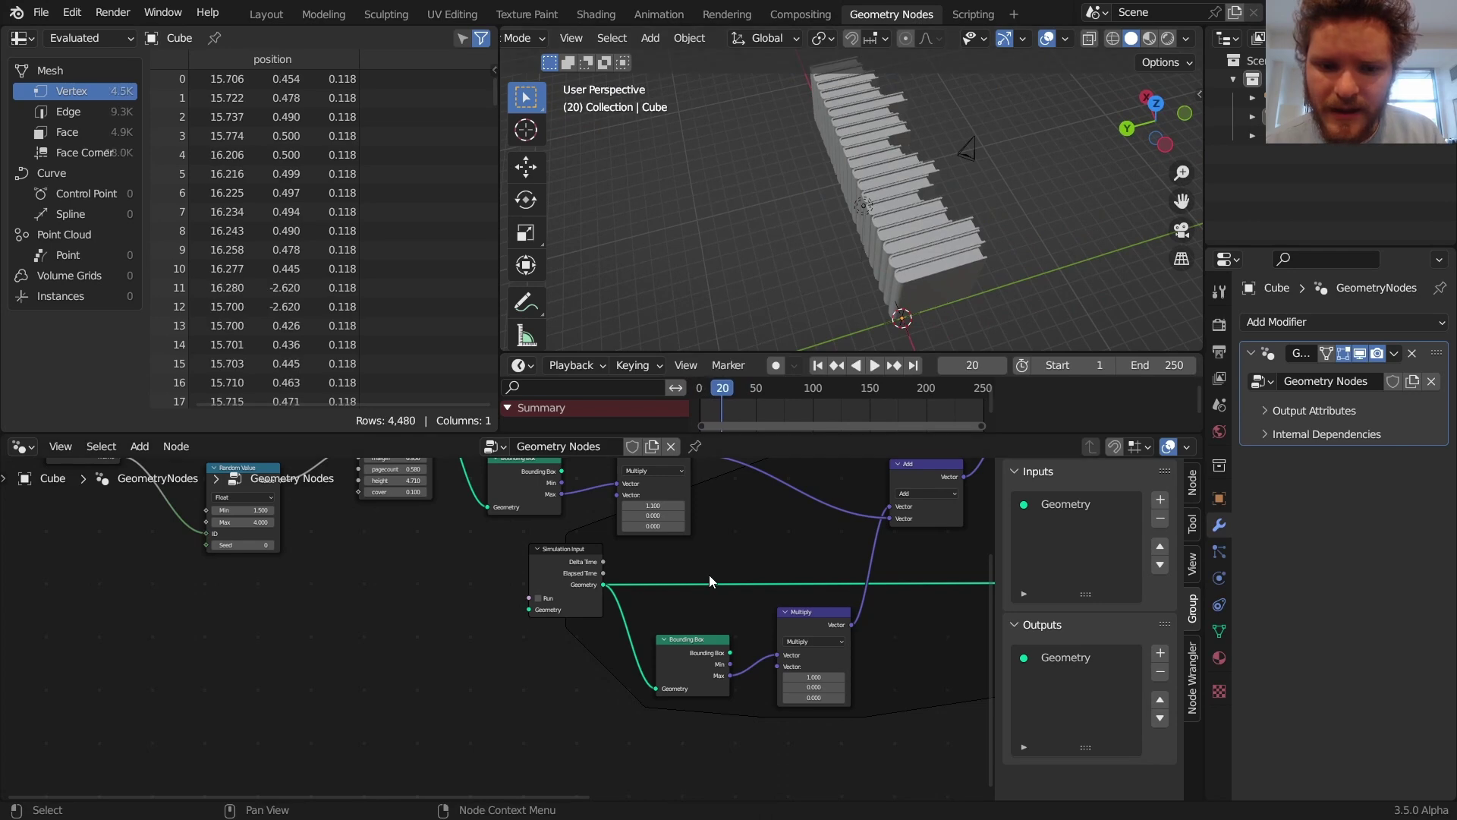
Set the Y factor of the Multiply node after the book's Bounding Box to 1 and replay the simulation
{"action": "scroll", "coordinate": [709, 582], "scroll_direction": "up", "scroll_amount": 3}
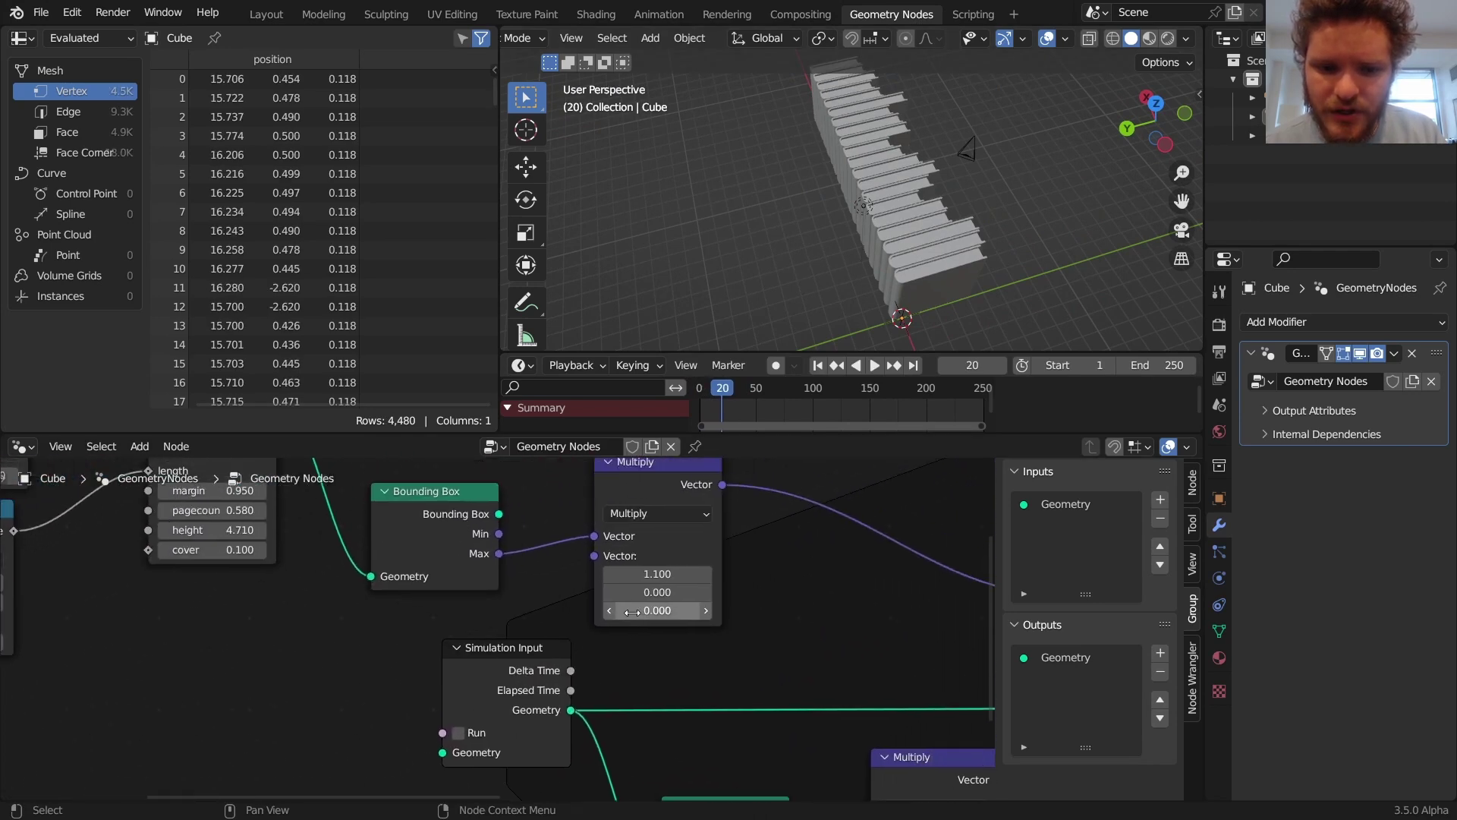
{"action": "middle_click_drag", "start_coordinate": [623, 614], "coordinate": [563, 621]}
{"action": "left_click", "coordinate": [577, 602]}
{"action": "type", "text": "1"}
{"action": "key", "text": "Return"}
{"action": "key", "text": "shift+Left"}
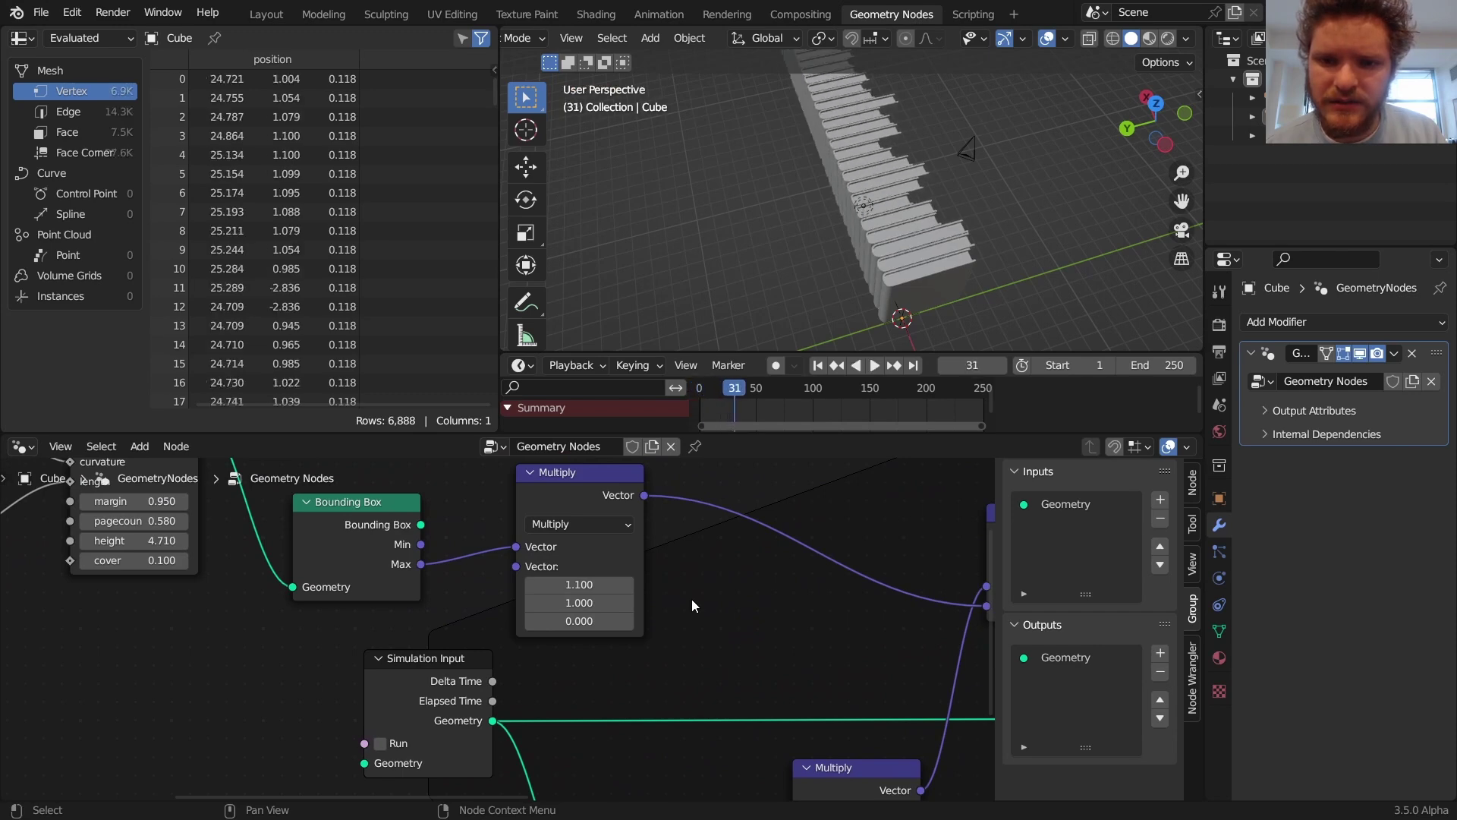
{"action": "key", "text": "shift+Left"}
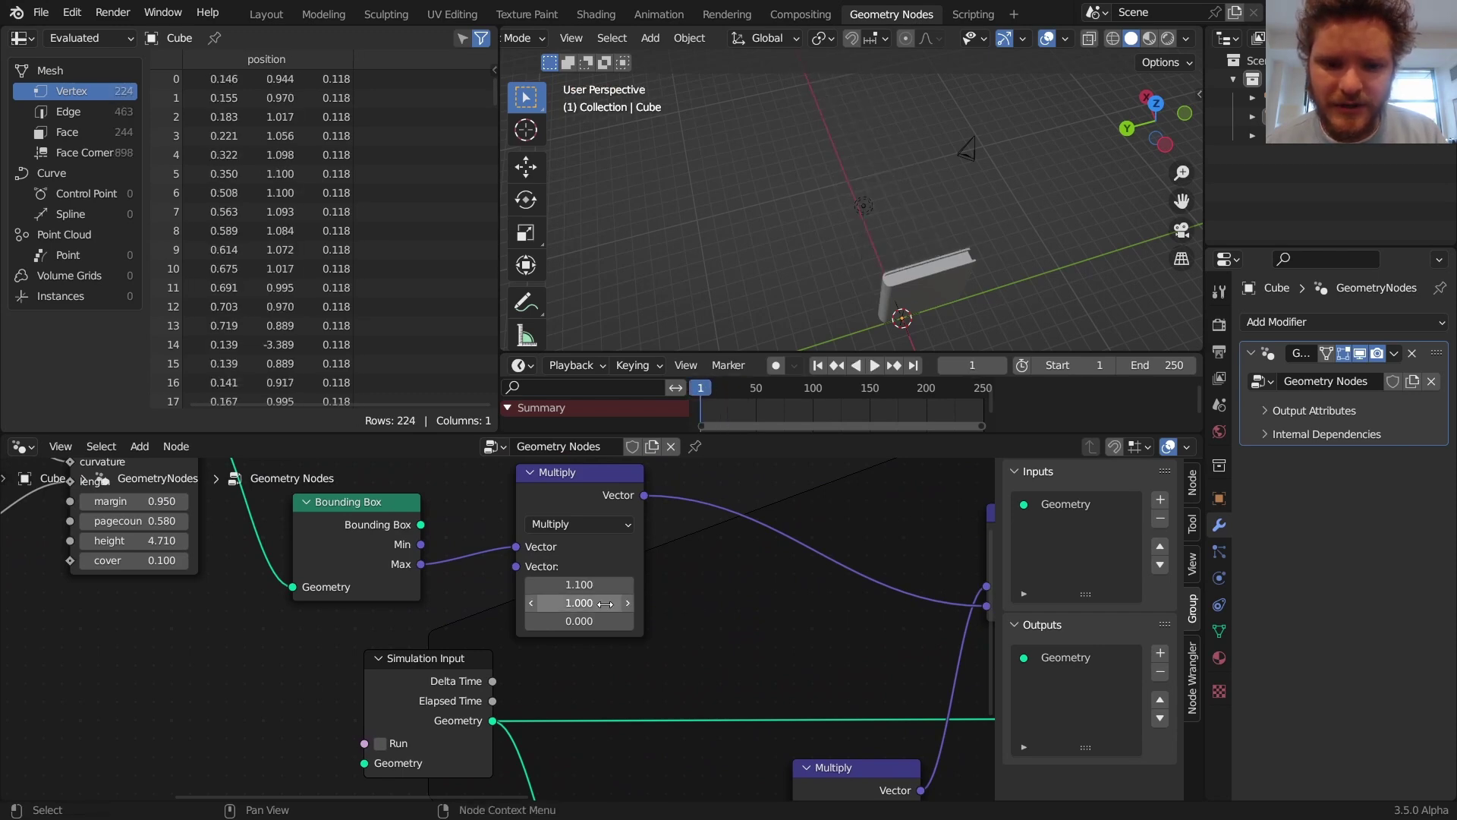
Try a Y factor of 4.6 in the book's Multiply node while playing the simulation
{"action": "left_click", "coordinate": [581, 603]}
{"action": "left_click_drag", "start_coordinate": [579, 603], "coordinate": [605, 604]}
{"action": "key", "text": "space"}
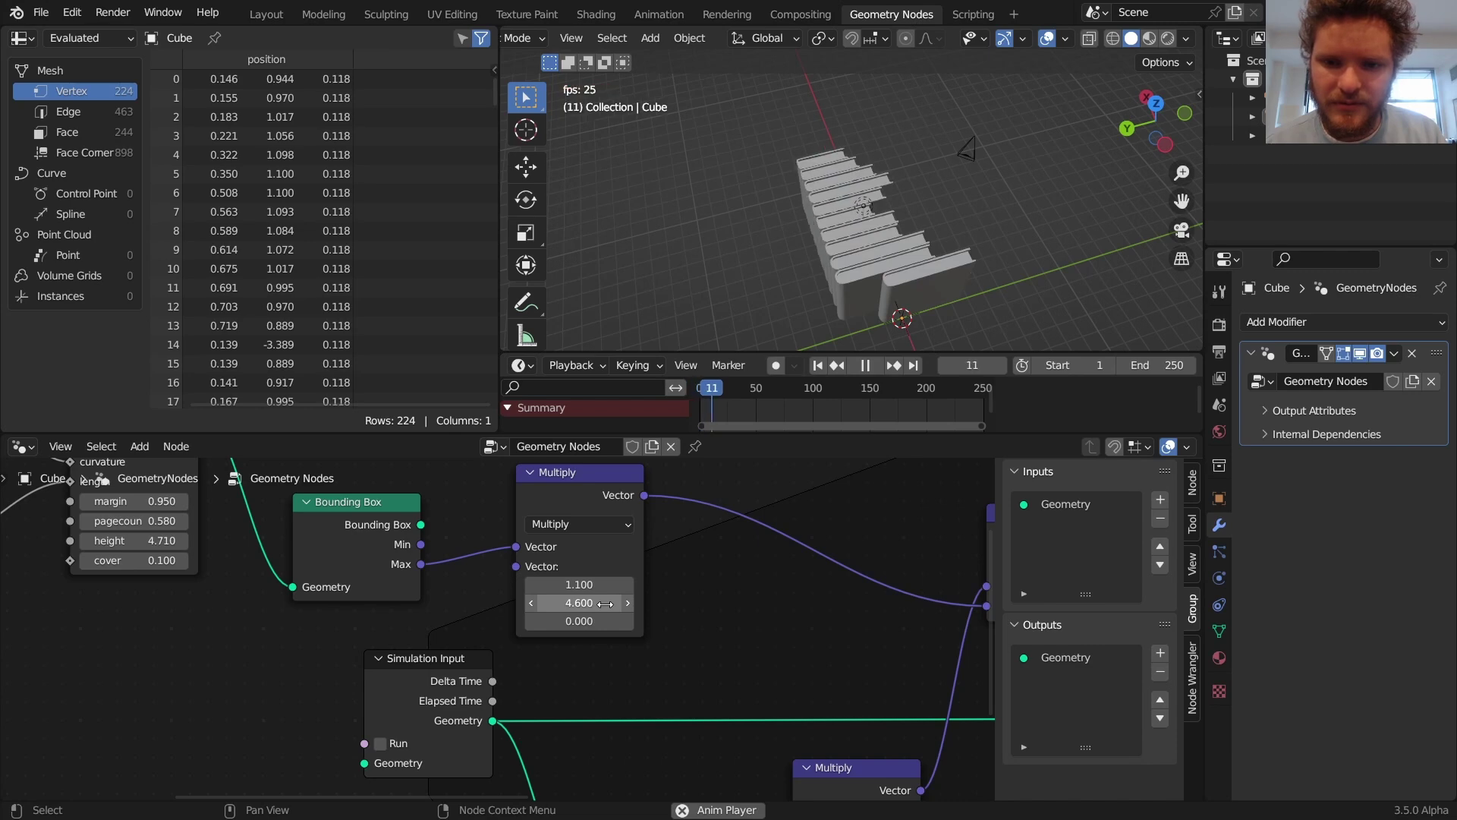
{"action": "key", "text": "ctrl+z"}
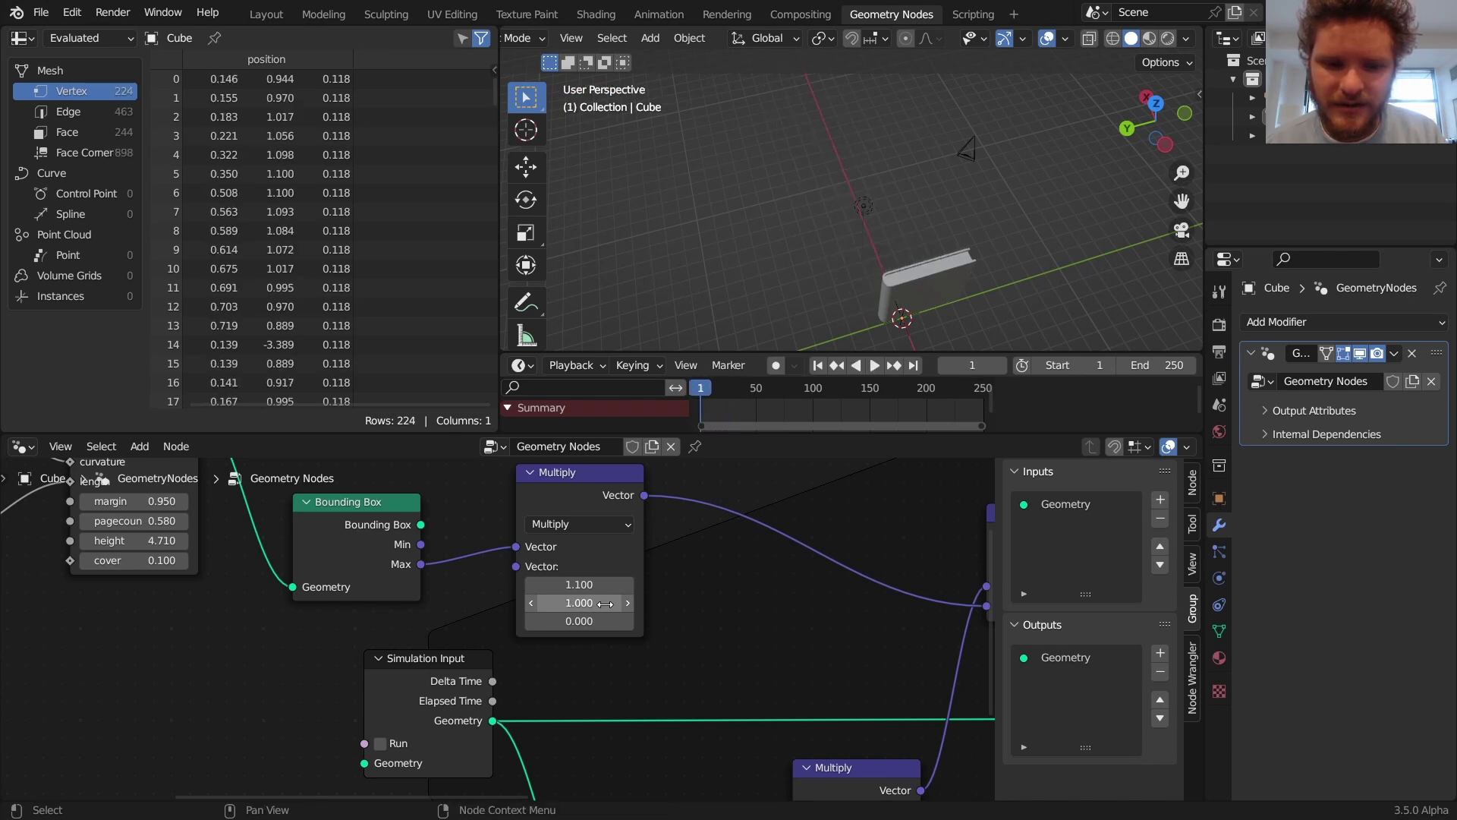
Play the simulation and check the alignment of the books in the row
{"action": "scroll", "coordinate": [645, 597], "scroll_direction": "down", "scroll_amount": 2}
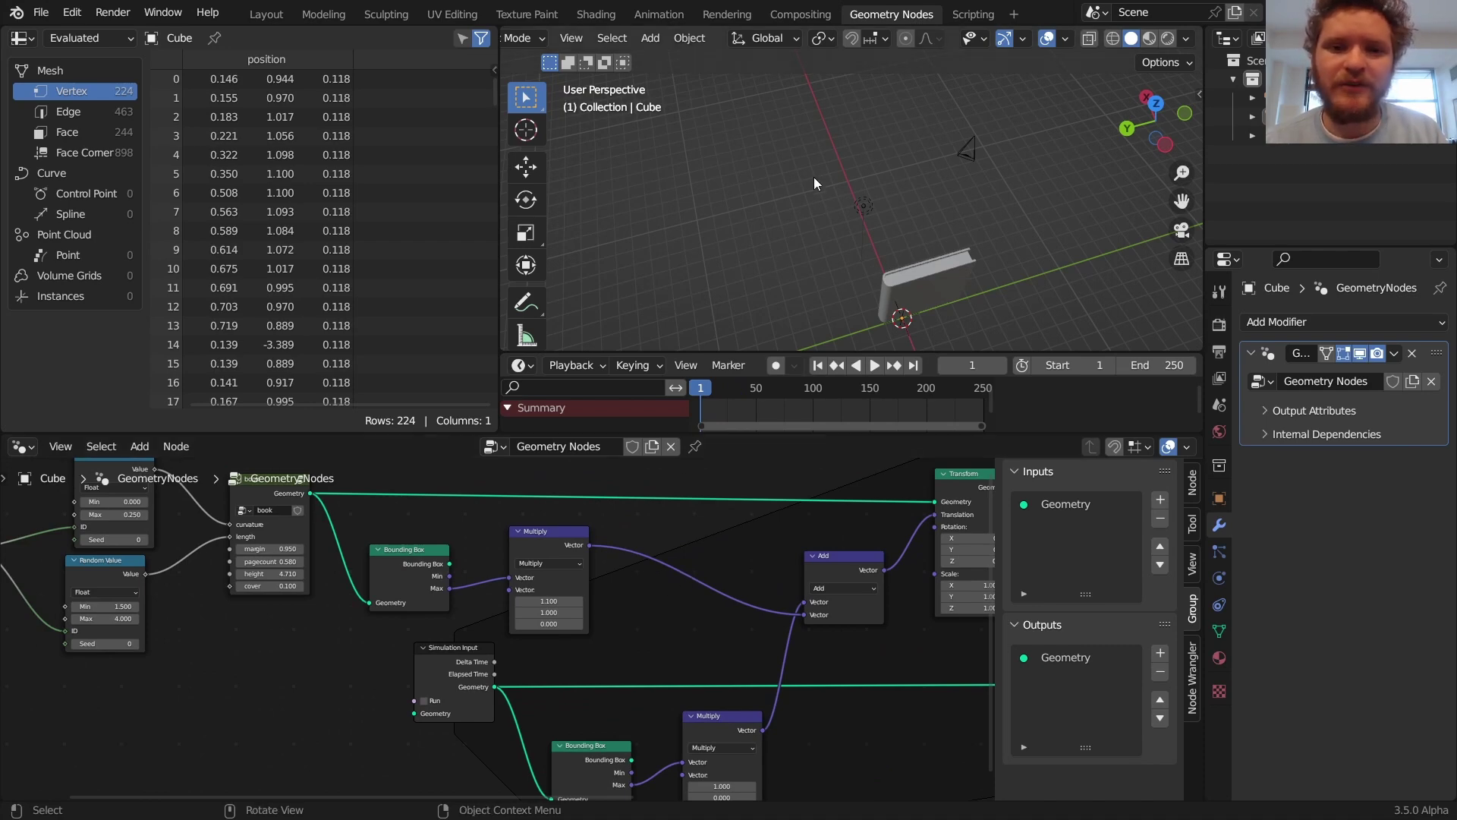
{"action": "key", "text": "space"}
{"action": "key", "text": "space"}
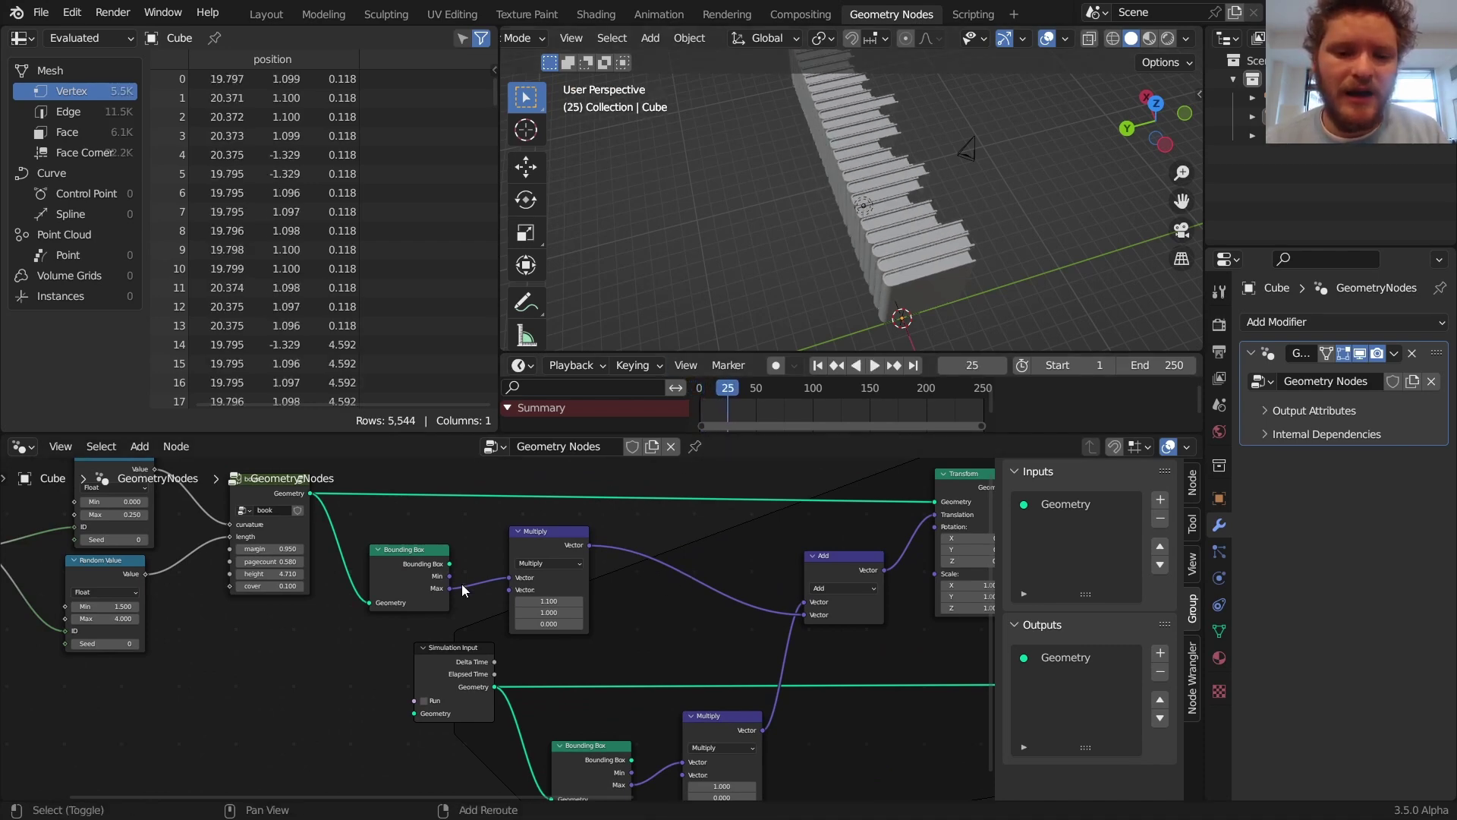
Try a Y factor of 1 in the Multiply node fed by the Simulation Input's bounding box, replaying from frame 1
{"action": "middle_click_drag", "start_coordinate": [352, 605], "coordinate": [441, 527]}
{"action": "key", "text": "shift+Left"}
{"action": "key", "text": "space"}
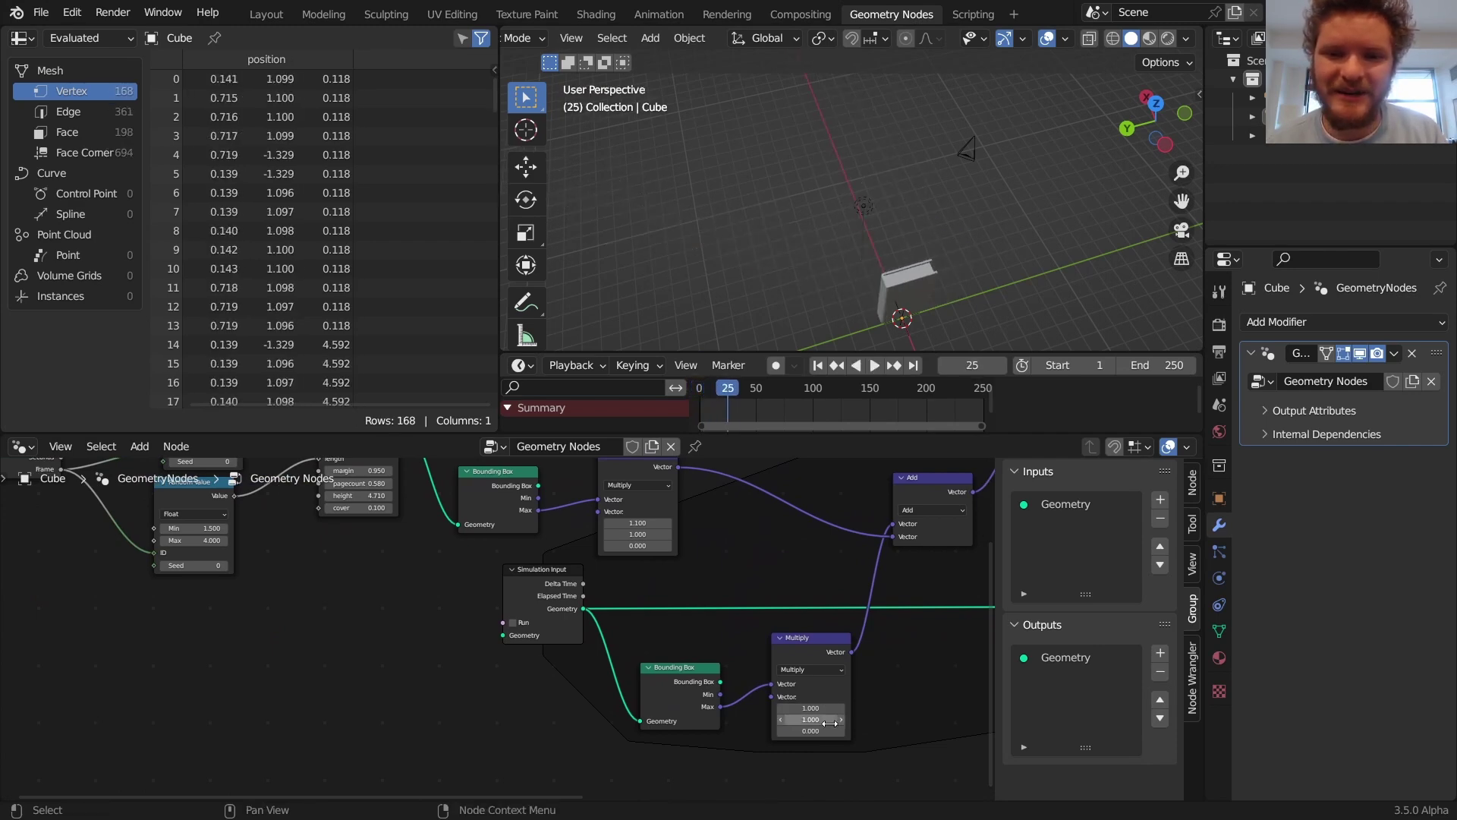
{"action": "key", "text": "shift+Left"}
{"action": "middle_click_drag", "start_coordinate": [434, 640], "coordinate": [742, 781]}
{"action": "key", "text": "space"}
{"action": "key", "text": "space"}
Duplicate the length Random Value node below the original and connect Scene Time's Frame to the copy's ID
{"action": "middle_click_drag", "start_coordinate": [492, 771], "coordinate": [698, 725]}
{"action": "left_click_drag", "start_coordinate": [733, 692], "coordinate": [694, 516]}
{"action": "scroll", "coordinate": [746, 582], "scroll_direction": "up", "scroll_amount": 2}
{"action": "key", "text": "shift+d"}
{"action": "left_click", "coordinate": [681, 653]}
{"action": "left_click_drag", "start_coordinate": [552, 626], "coordinate": [649, 733]}
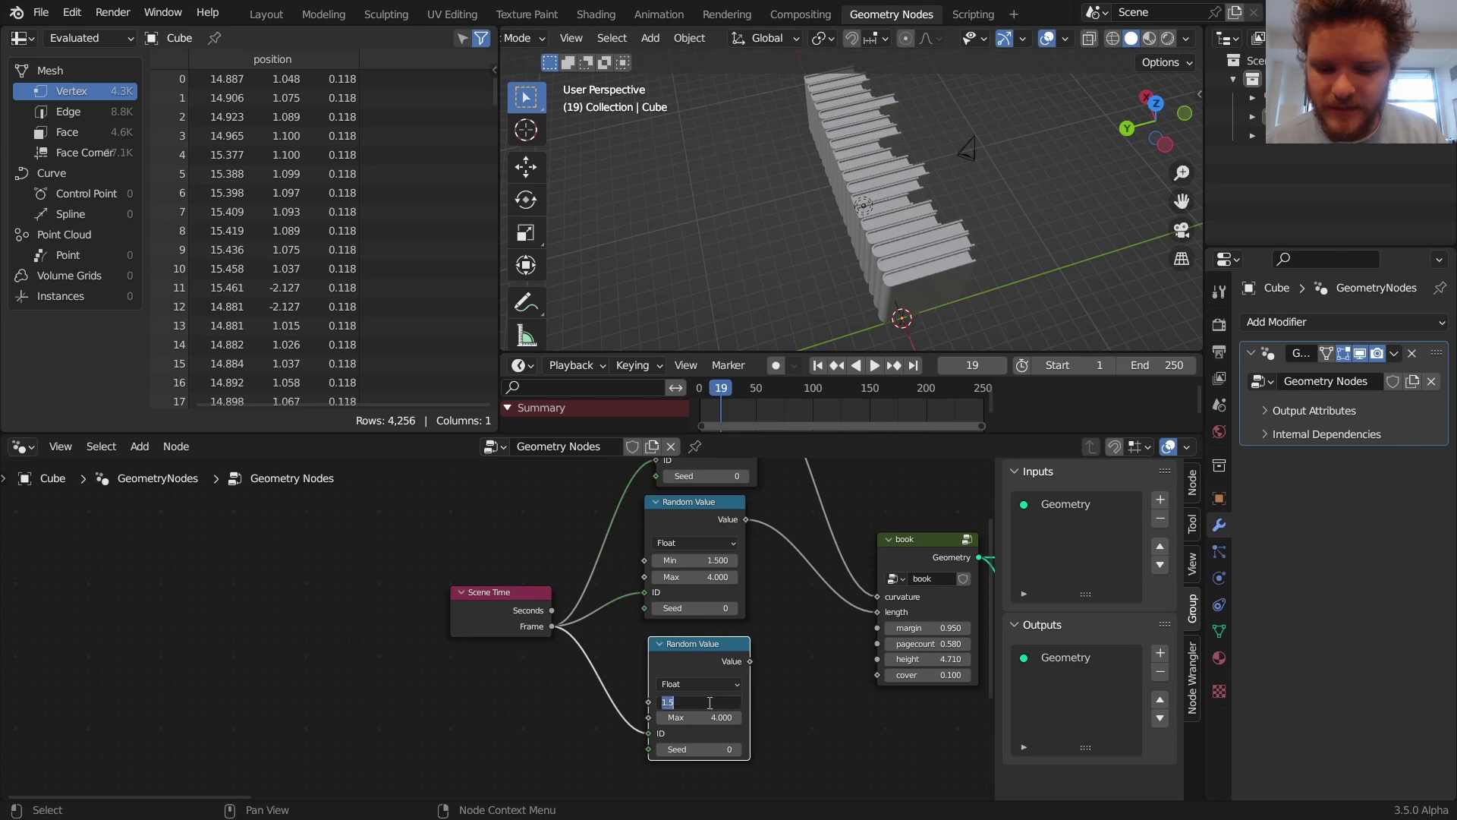
Set the copied Random Value node to Min 0.92 and Max 1, and feed its output into the book's margin
{"action": "left_click", "coordinate": [709, 702]}
{"action": "type", "text": ".92"}
{"action": "key", "text": "Return"}
{"action": "left_click", "coordinate": [709, 717]}
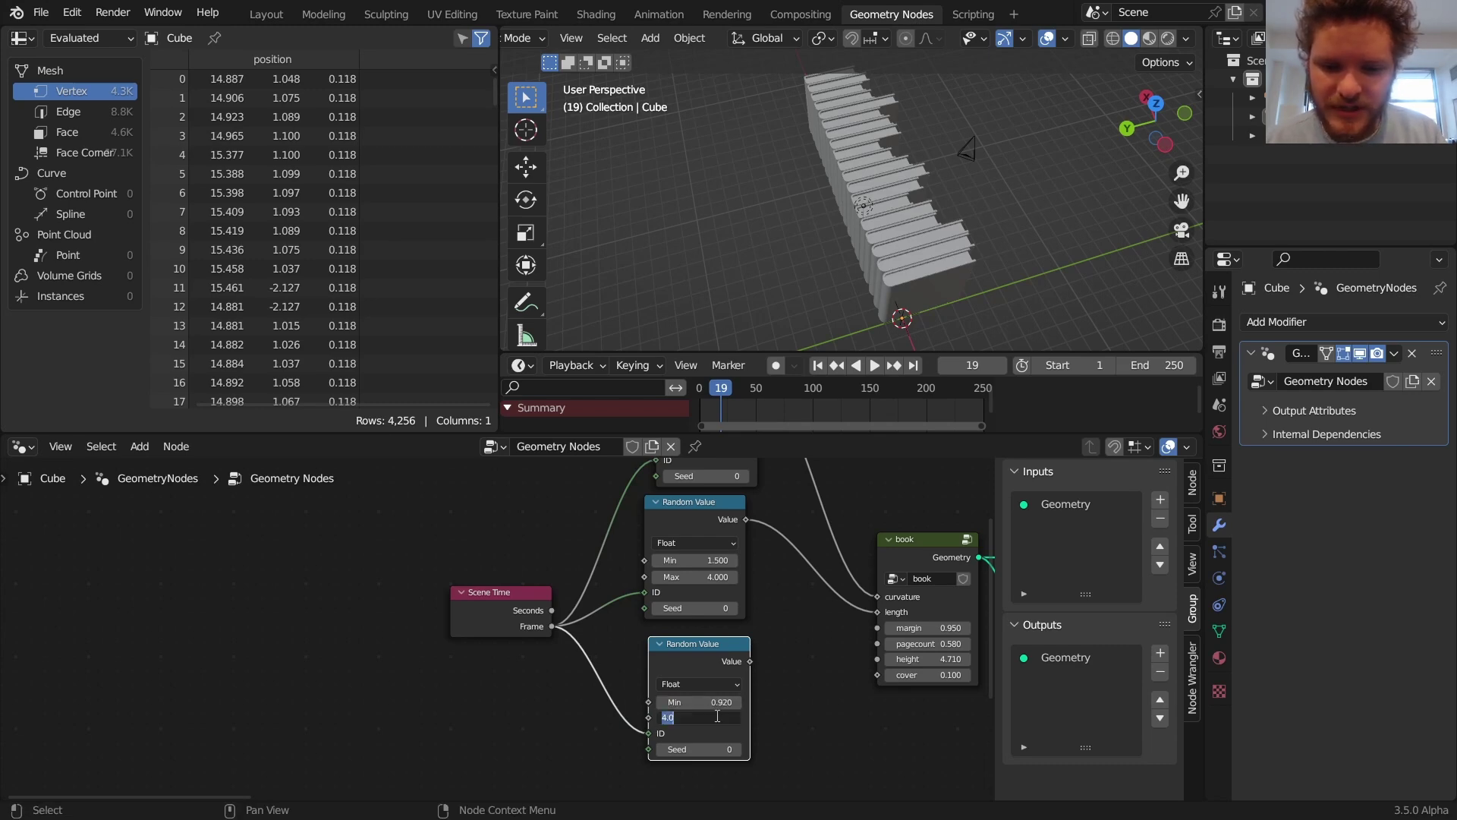
{"action": "left_click_drag", "start_coordinate": [755, 667], "coordinate": [797, 657]}
{"action": "left_click_drag", "start_coordinate": [883, 634], "coordinate": [881, 630]}
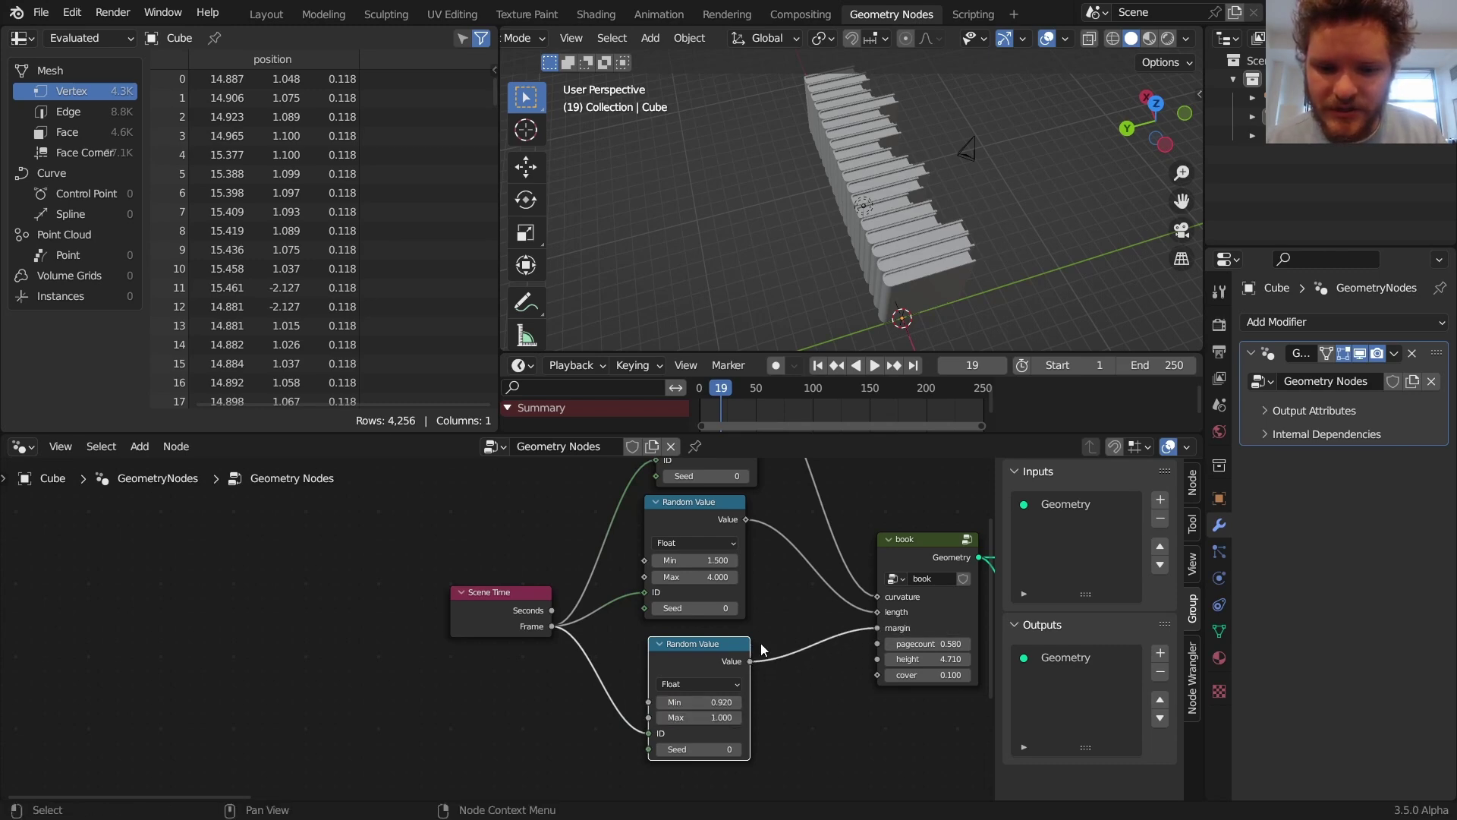
Duplicate the margin Random Value node, drive its ID with Scene Time's Frame, set Min to 0.2 and connect it to the book's pagecount
{"action": "middle_click_drag", "start_coordinate": [712, 698], "coordinate": [695, 605]}
{"action": "key", "text": "shift+d"}
{"action": "left_click", "coordinate": [621, 662]}
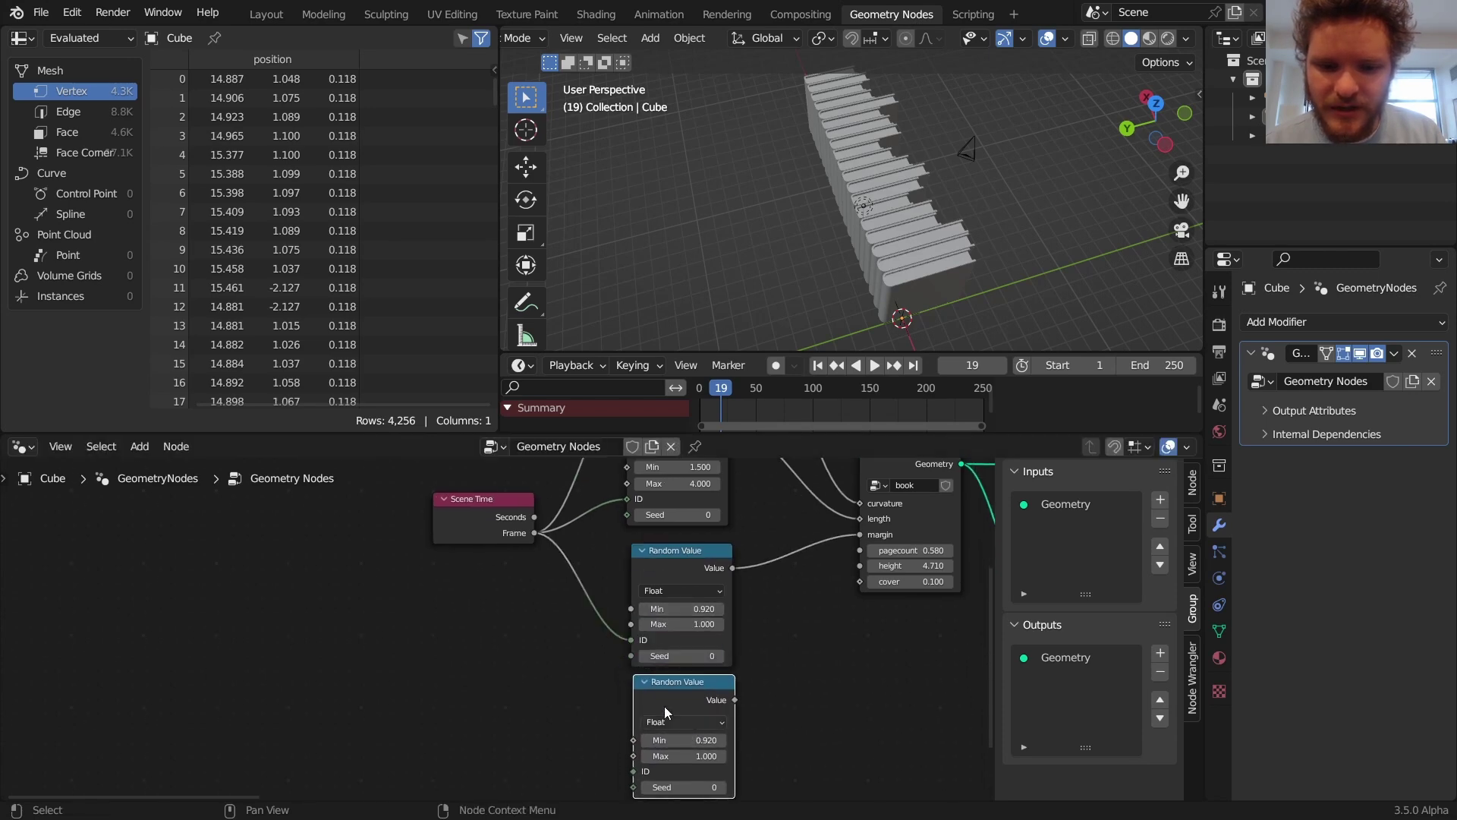
{"action": "left_click_drag", "start_coordinate": [539, 523], "coordinate": [576, 582]}
{"action": "left_click_drag", "start_coordinate": [539, 512], "coordinate": [536, 506]}
{"action": "left_click", "coordinate": [687, 714]}
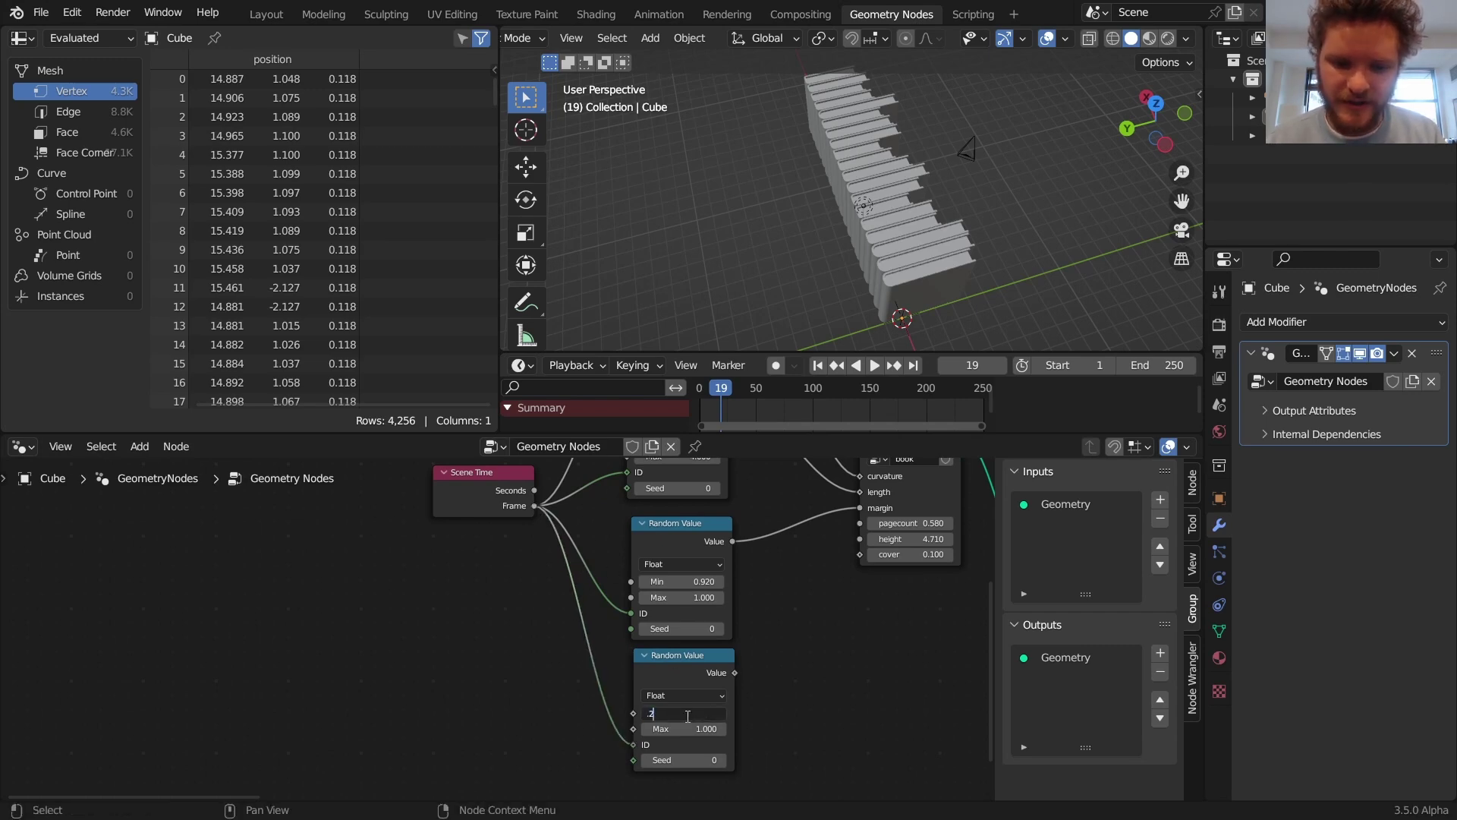
{"action": "key", "text": "Return"}
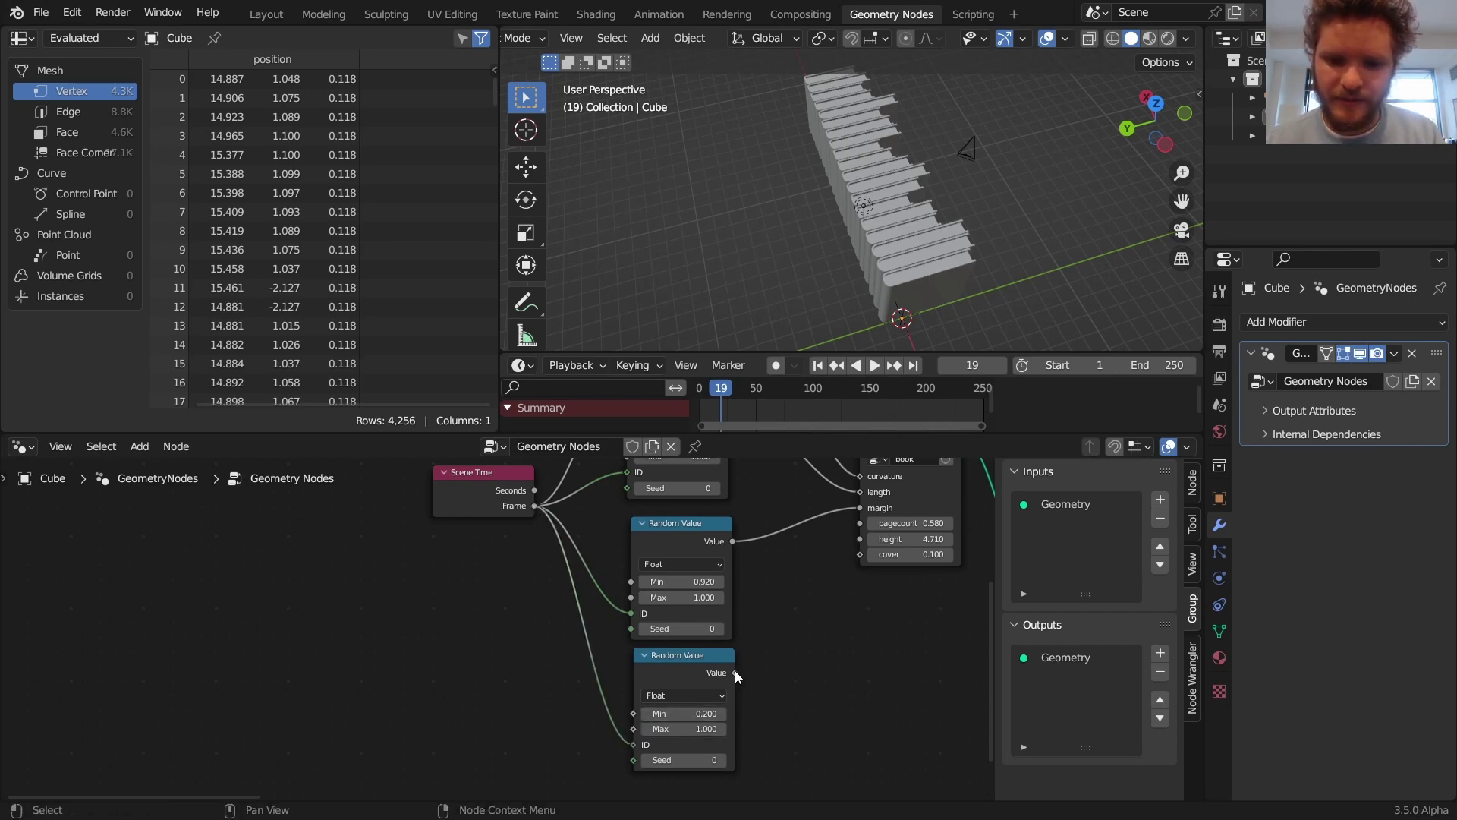
{"action": "left_click_drag", "start_coordinate": [735, 672], "coordinate": [868, 522]}
Play the simulation and examine the varying thickness of the books along the row
{"action": "key", "text": "space"}
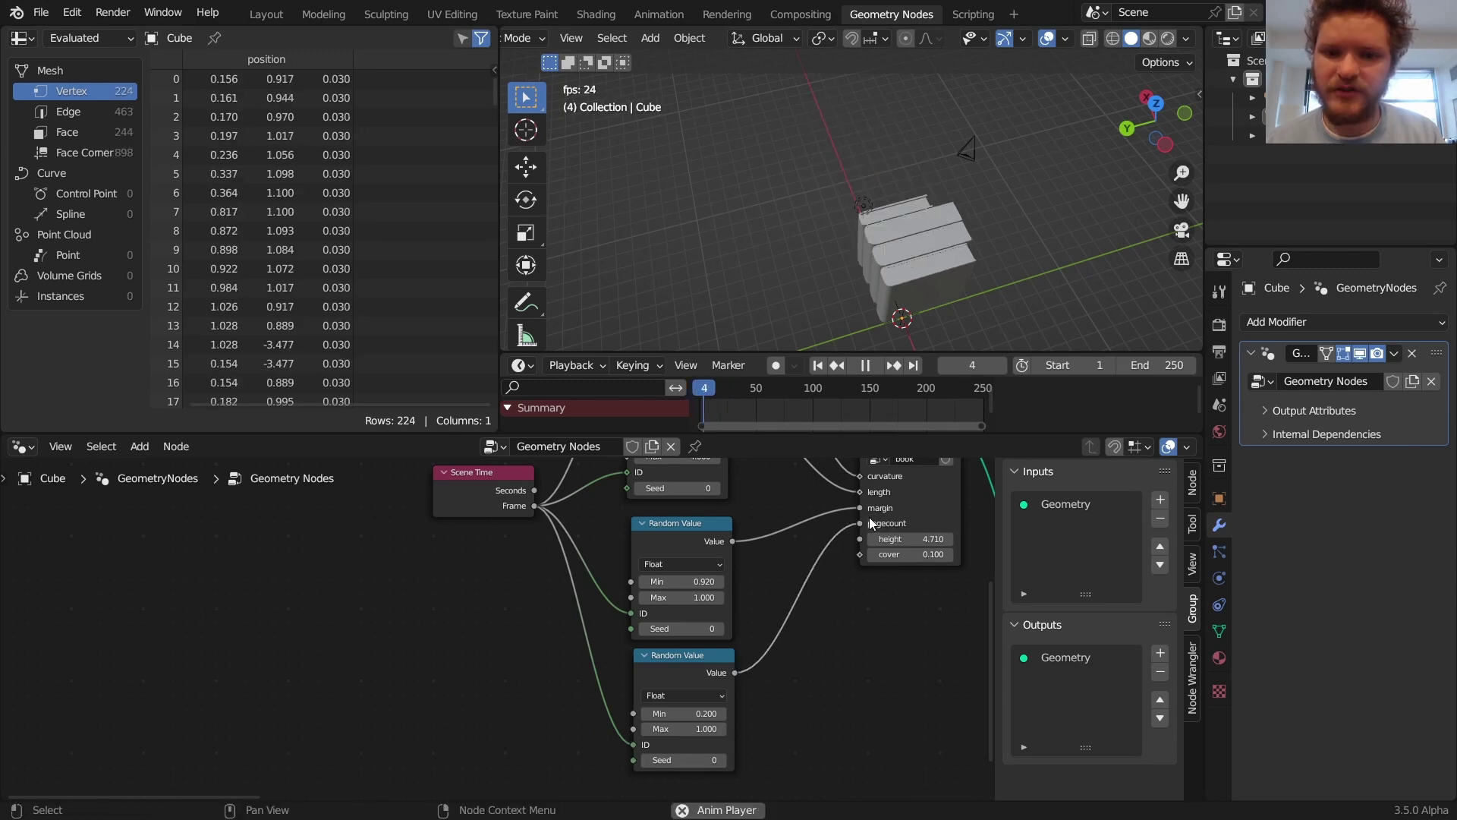
{"action": "key", "text": "space"}
{"action": "middle_click_drag", "start_coordinate": [852, 226], "coordinate": [950, 158]}
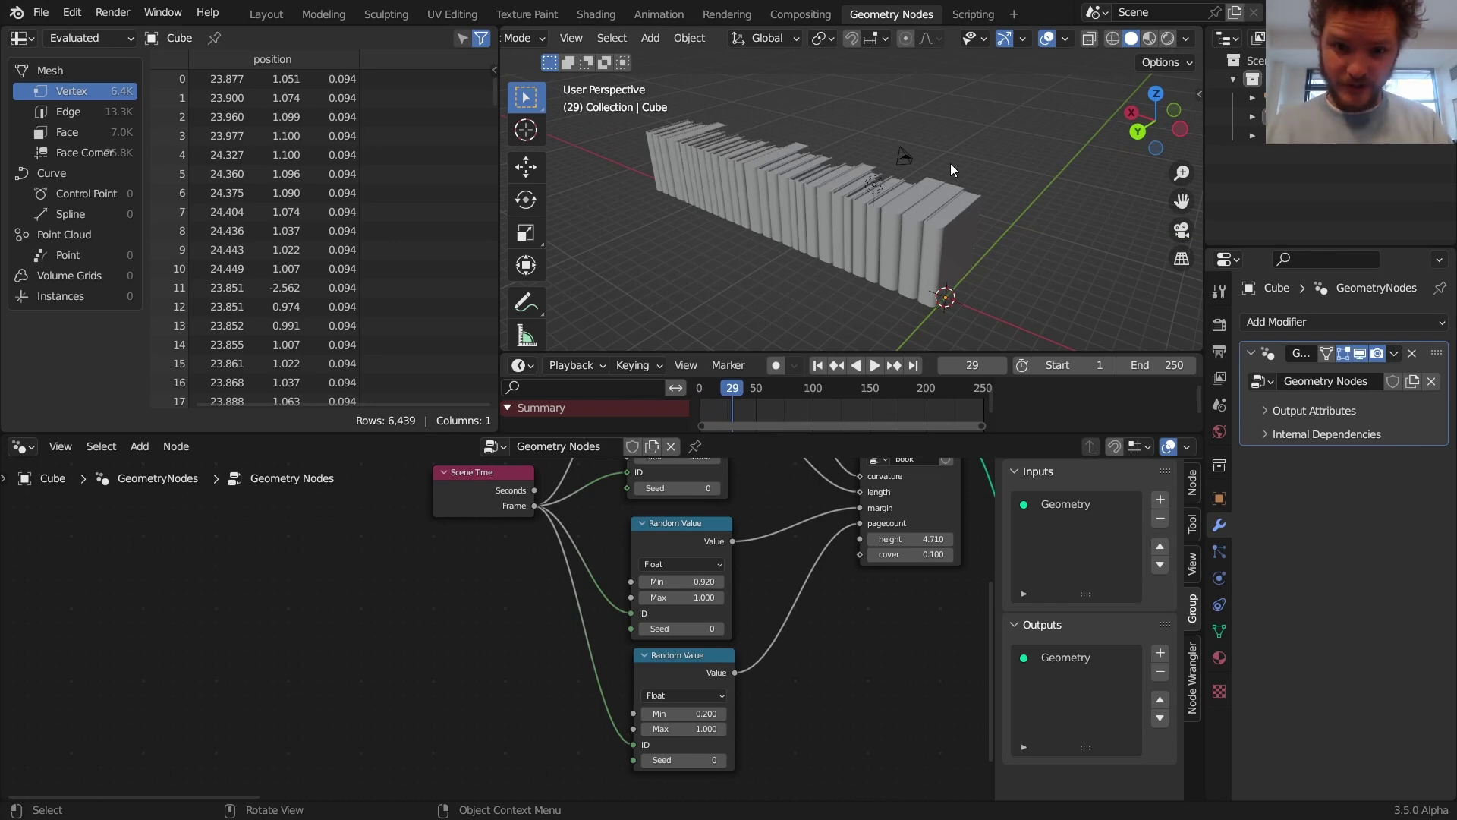
{"action": "middle_click_drag", "start_coordinate": [804, 225], "coordinate": [888, 247]}
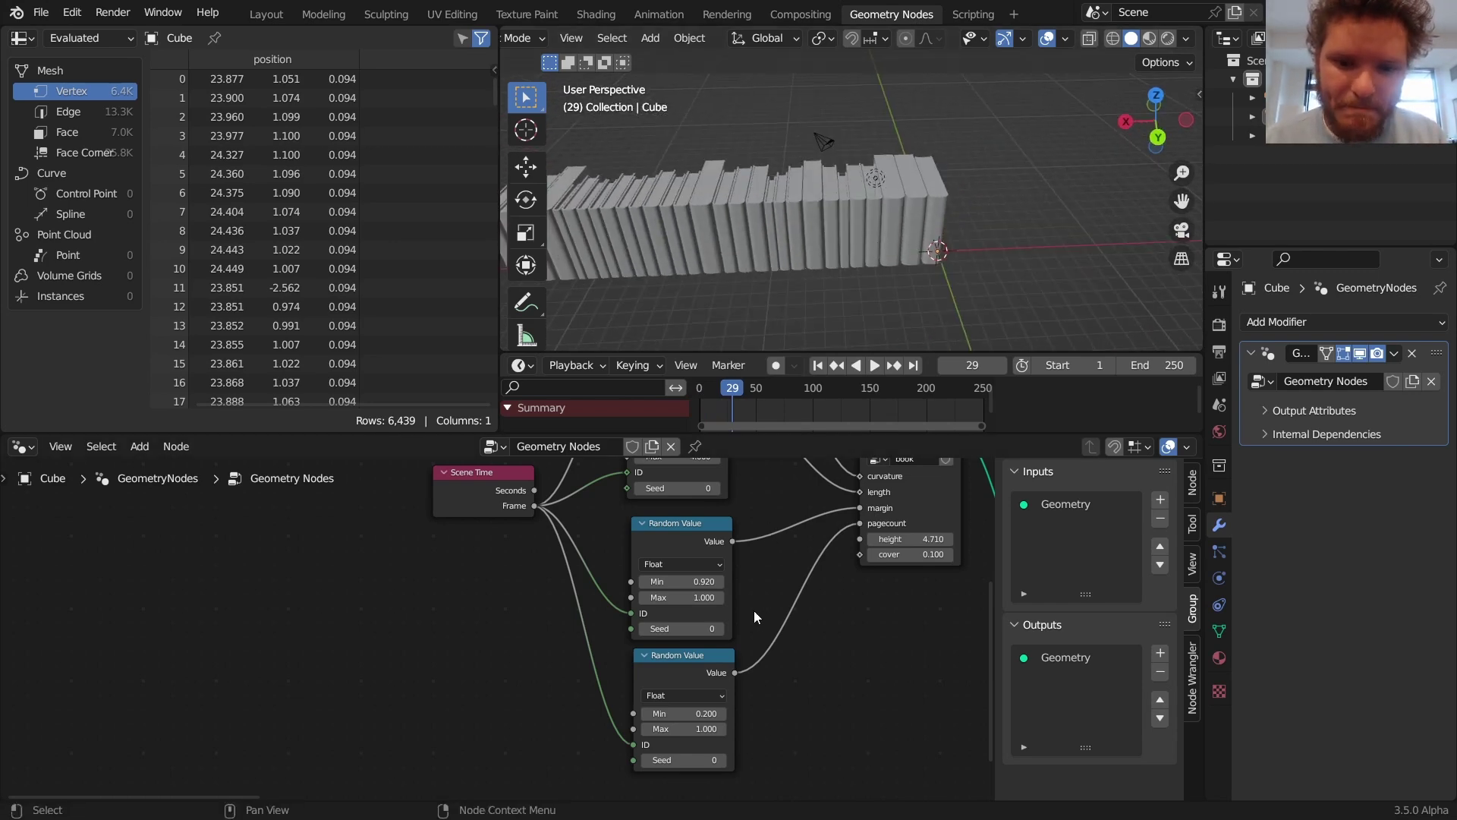
Duplicate the pagecount Random Value node below the original and connect Scene Time's Frame to the copy's ID
{"action": "scroll", "coordinate": [753, 608], "scroll_direction": "down", "scroll_amount": 3}
{"action": "key", "text": "shift+d"}
{"action": "left_click", "coordinate": [701, 689]}
{"action": "left_click_drag", "start_coordinate": [586, 485], "coordinate": [652, 738]}
Set the new Random Value node to Min 3 and Max 6, and feed its output into the book's height
{"action": "left_click", "coordinate": [690, 717]}
{"action": "type", "text": "3"}
{"action": "left_click", "coordinate": [746, 717]}
{"action": "left_click", "coordinate": [691, 728]}
{"action": "type", "text": "6"}
{"action": "key", "text": "Return"}
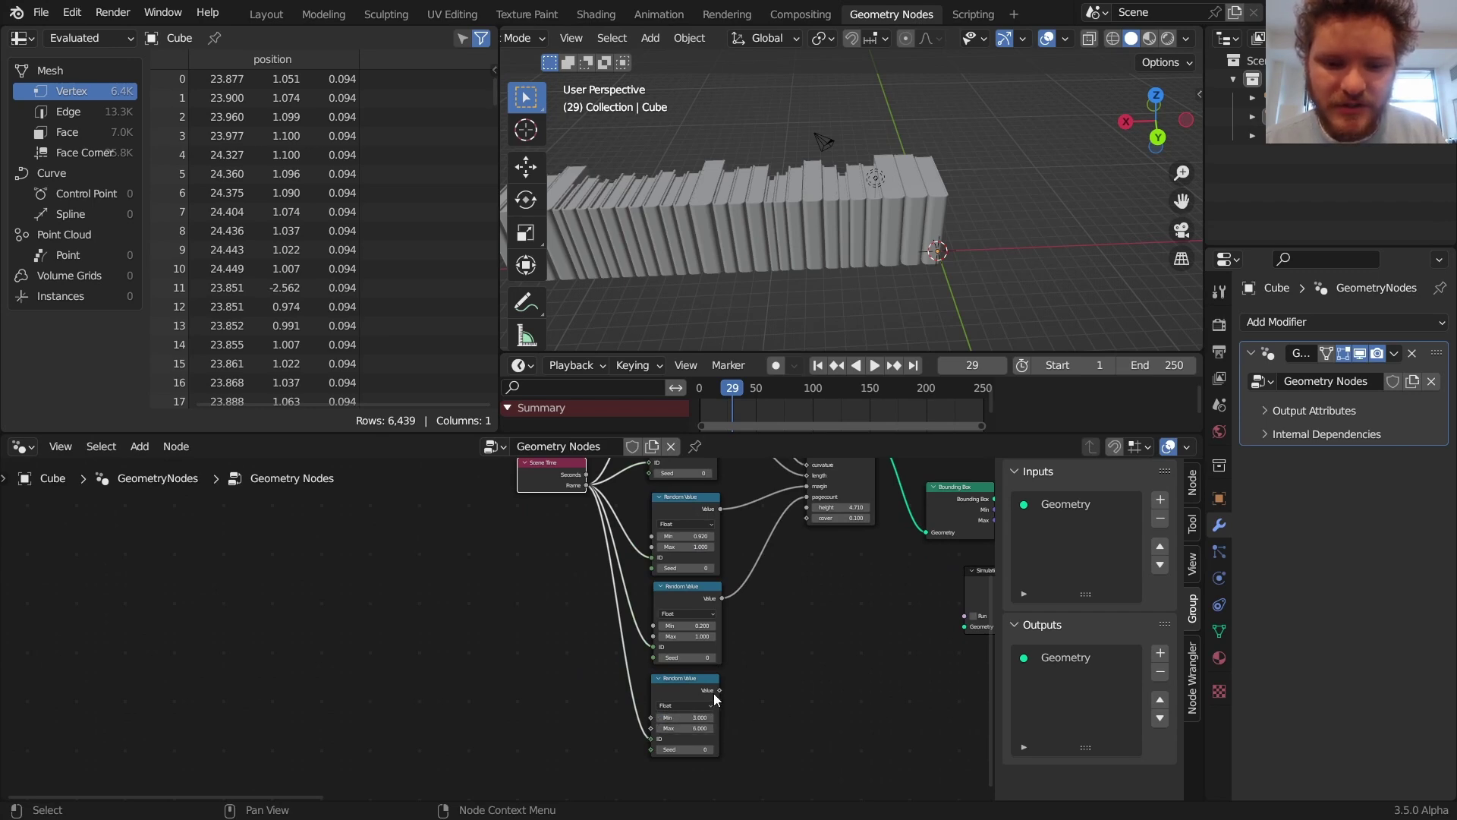
{"action": "left_click_drag", "start_coordinate": [719, 690], "coordinate": [806, 508]}
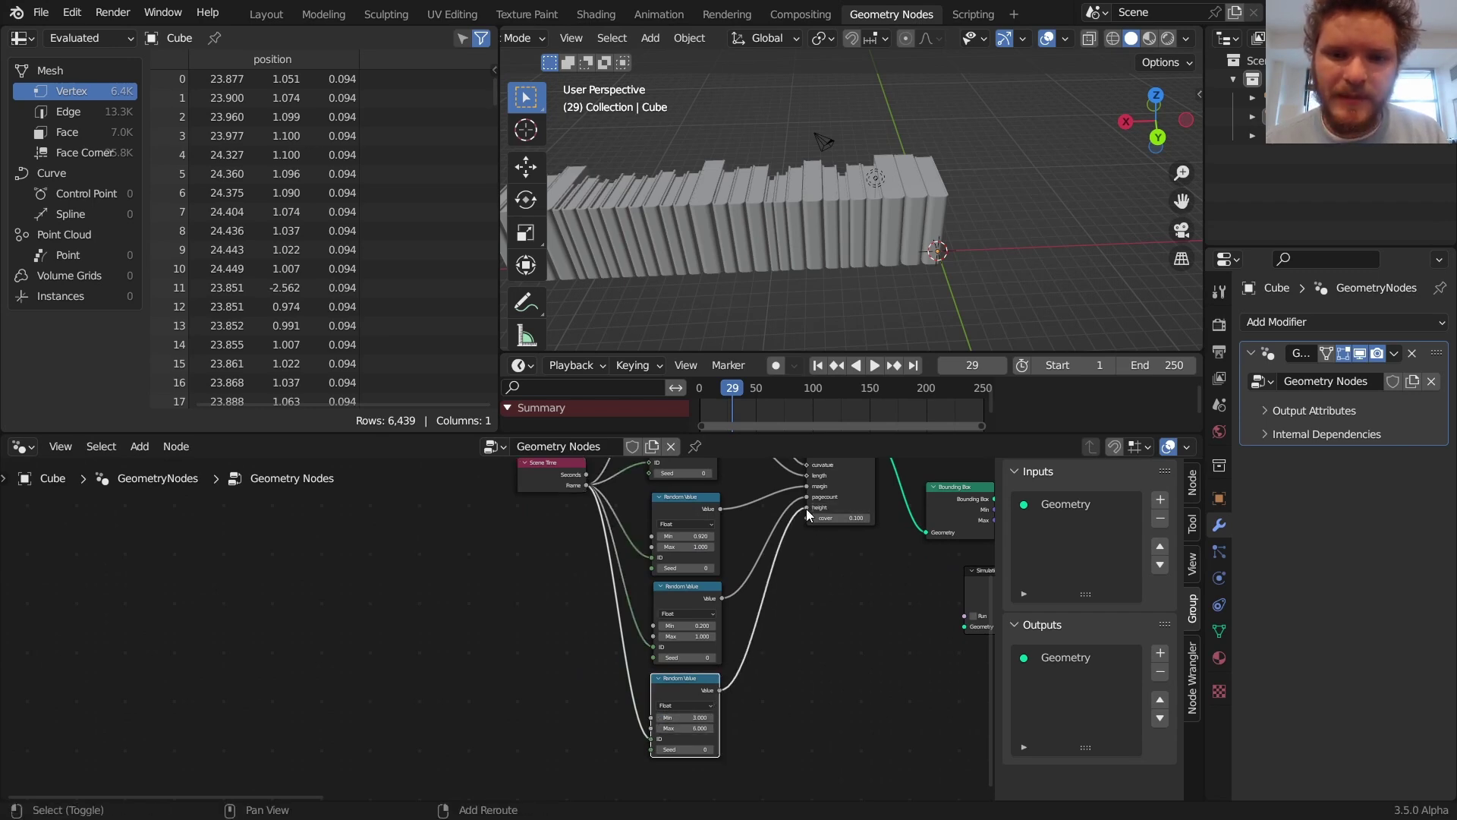
Replay the simulation from frame 1 and examine the varying heights of the books from another angle
{"action": "key", "text": "shift+Left"}
{"action": "key", "text": "space"}
{"action": "key", "text": "space"}
{"action": "middle_click_drag", "start_coordinate": [891, 211], "coordinate": [986, 239]}
{"action": "key", "text": "shift+Left"}
{"action": "key", "text": "space"}
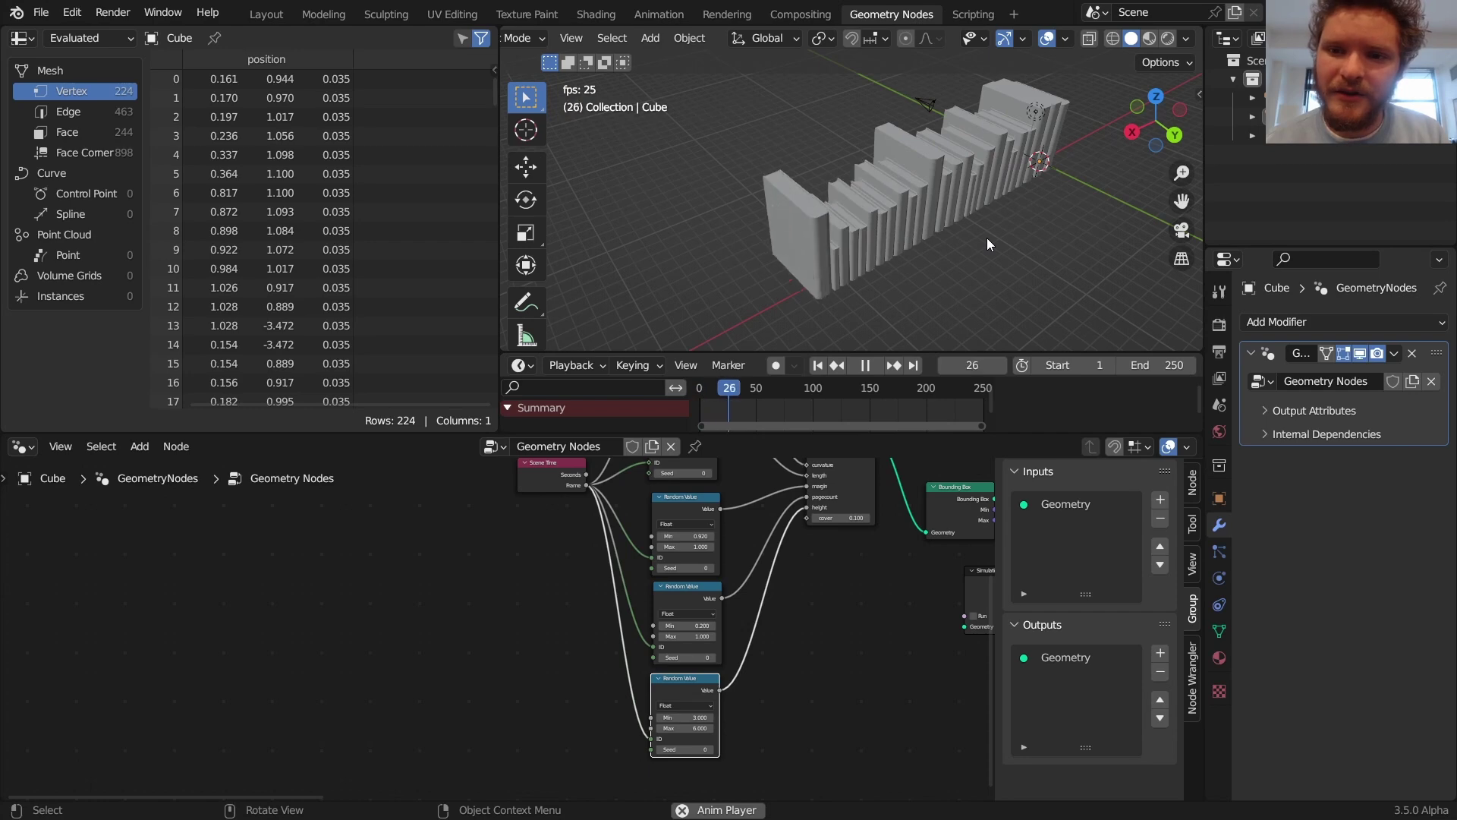
{"action": "key", "text": "Escape"}
{"action": "key", "text": "space"}
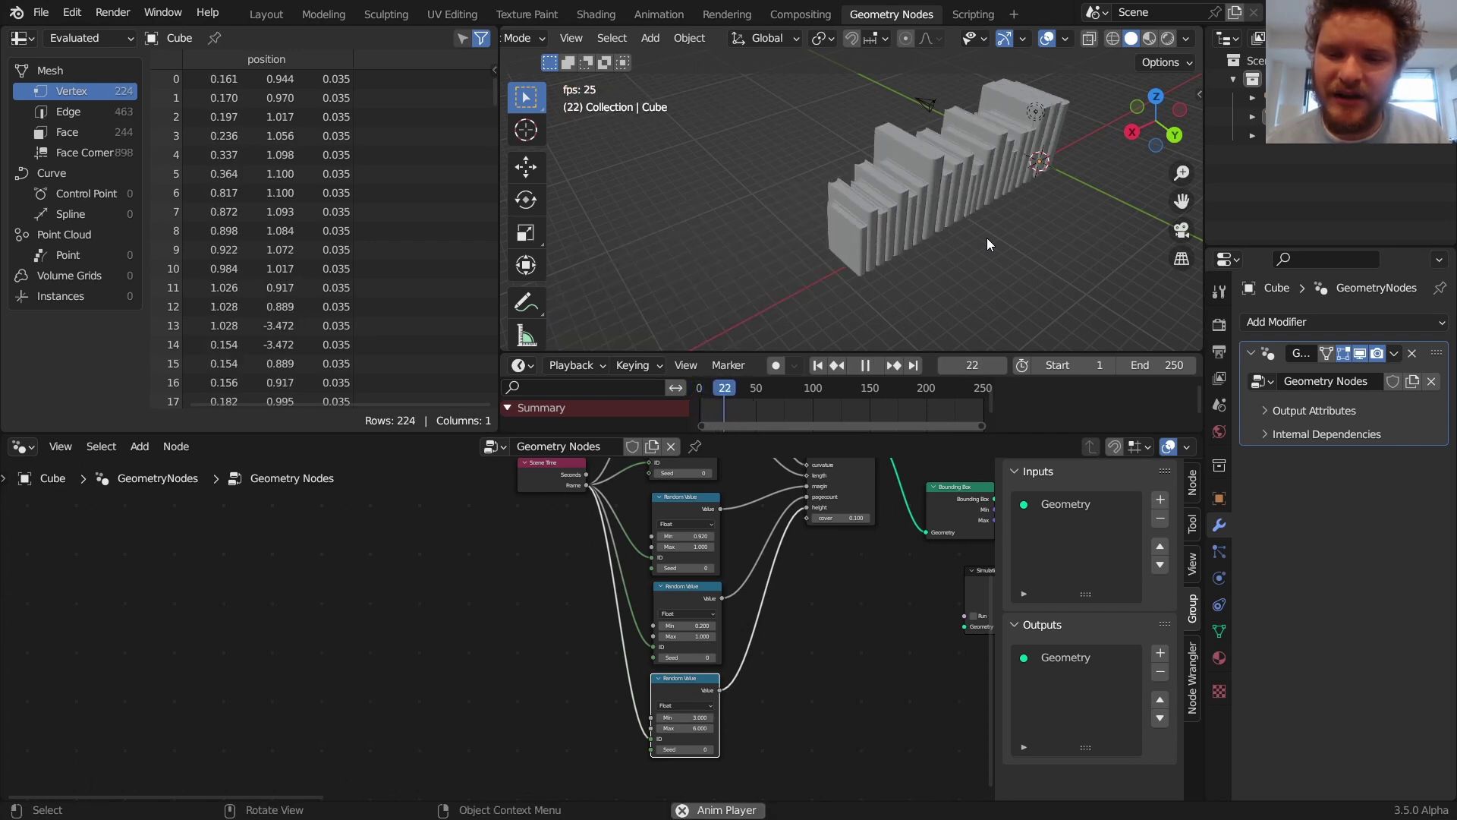
{"action": "key", "text": "space"}
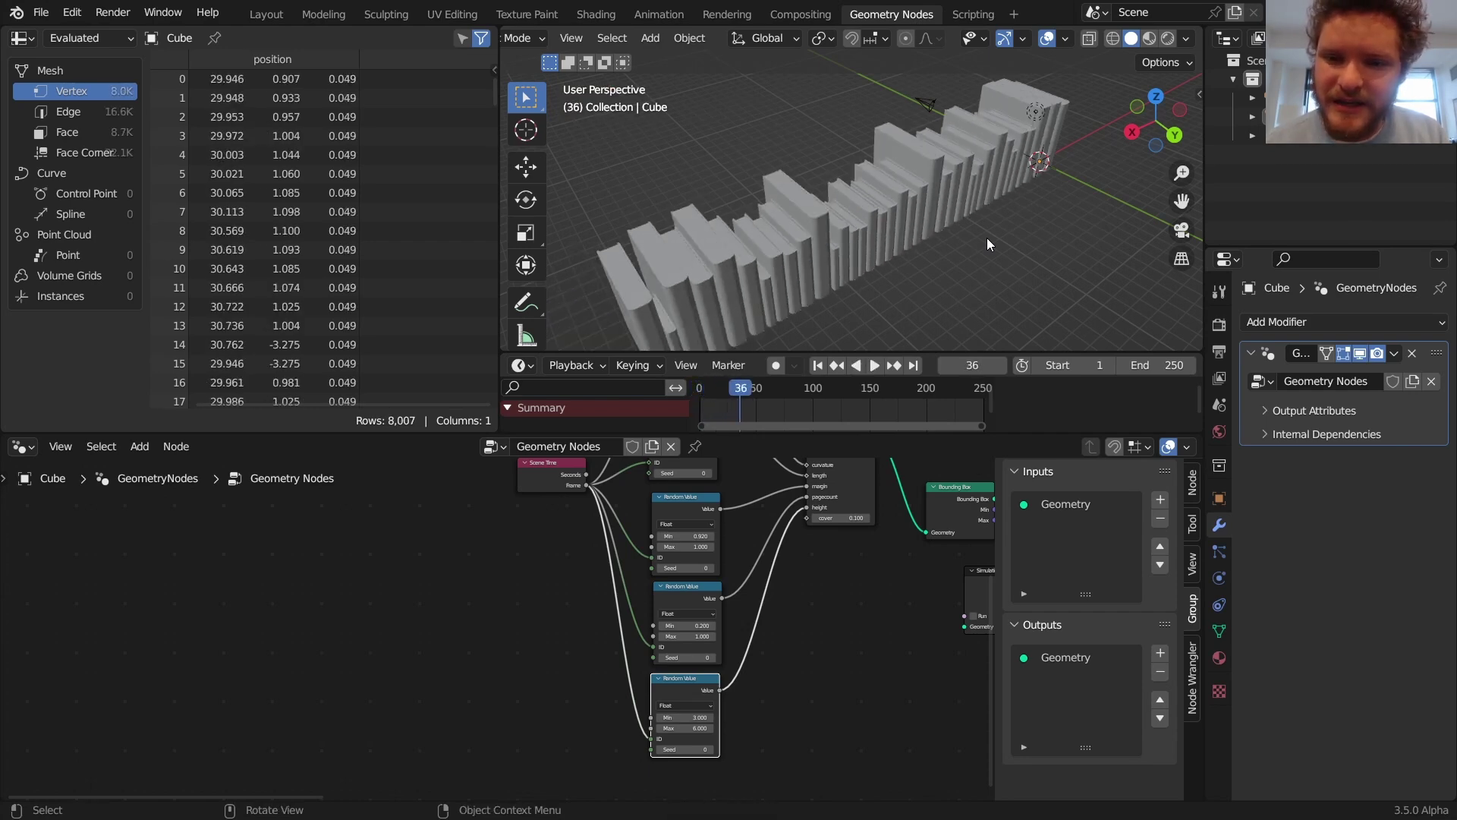
Duplicate the Add node and insert the copy between the original Add node and the Transform node's Translation
{"action": "scroll", "coordinate": [859, 526], "scroll_direction": "down", "scroll_amount": 2}
{"action": "scroll", "coordinate": [839, 580], "scroll_direction": "up", "scroll_amount": 2}
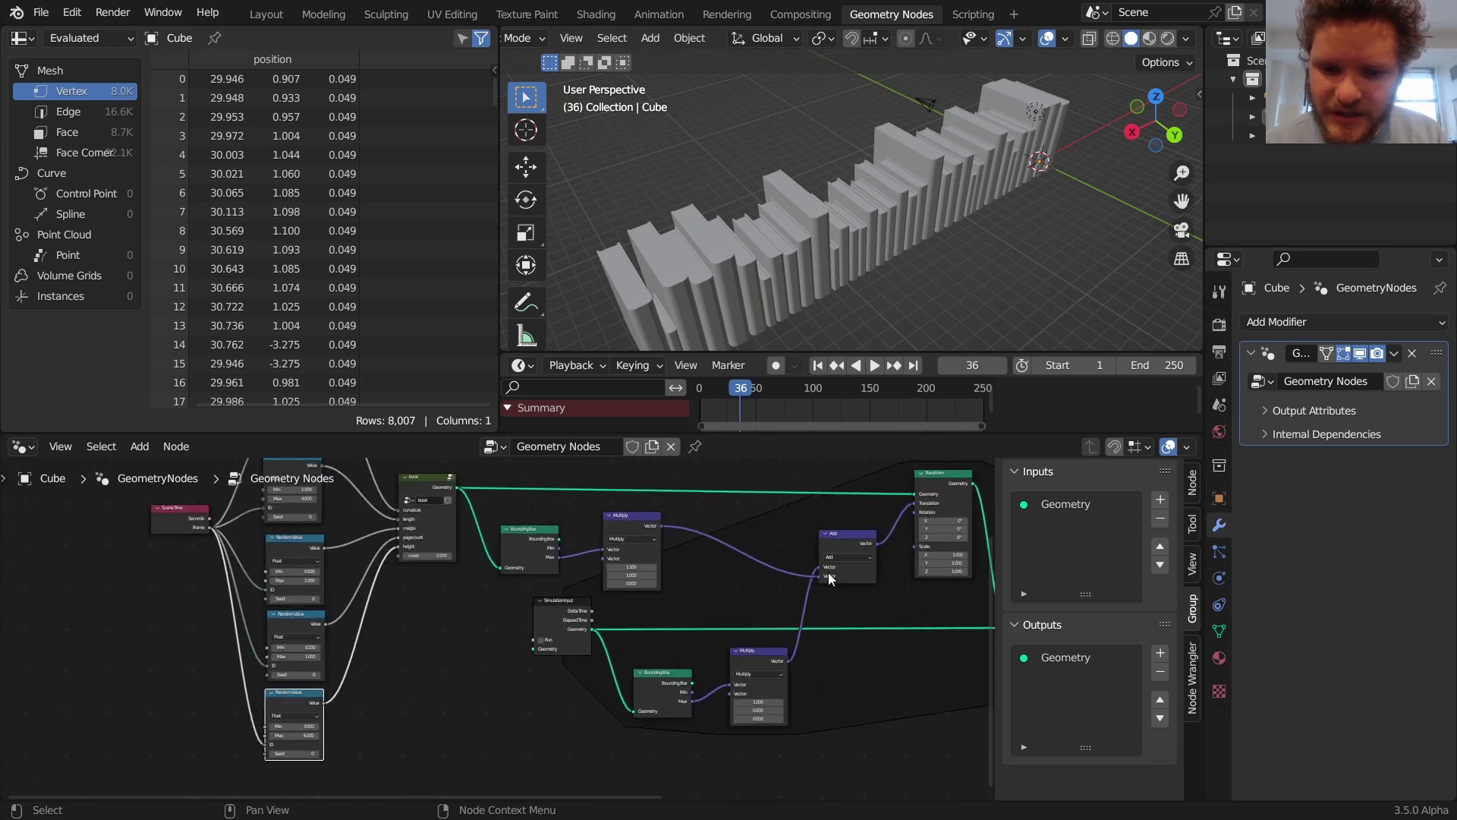
{"action": "middle_click_drag", "start_coordinate": [831, 571], "coordinate": [649, 578]}
{"action": "left_click_drag", "start_coordinate": [633, 562], "coordinate": [562, 559]}
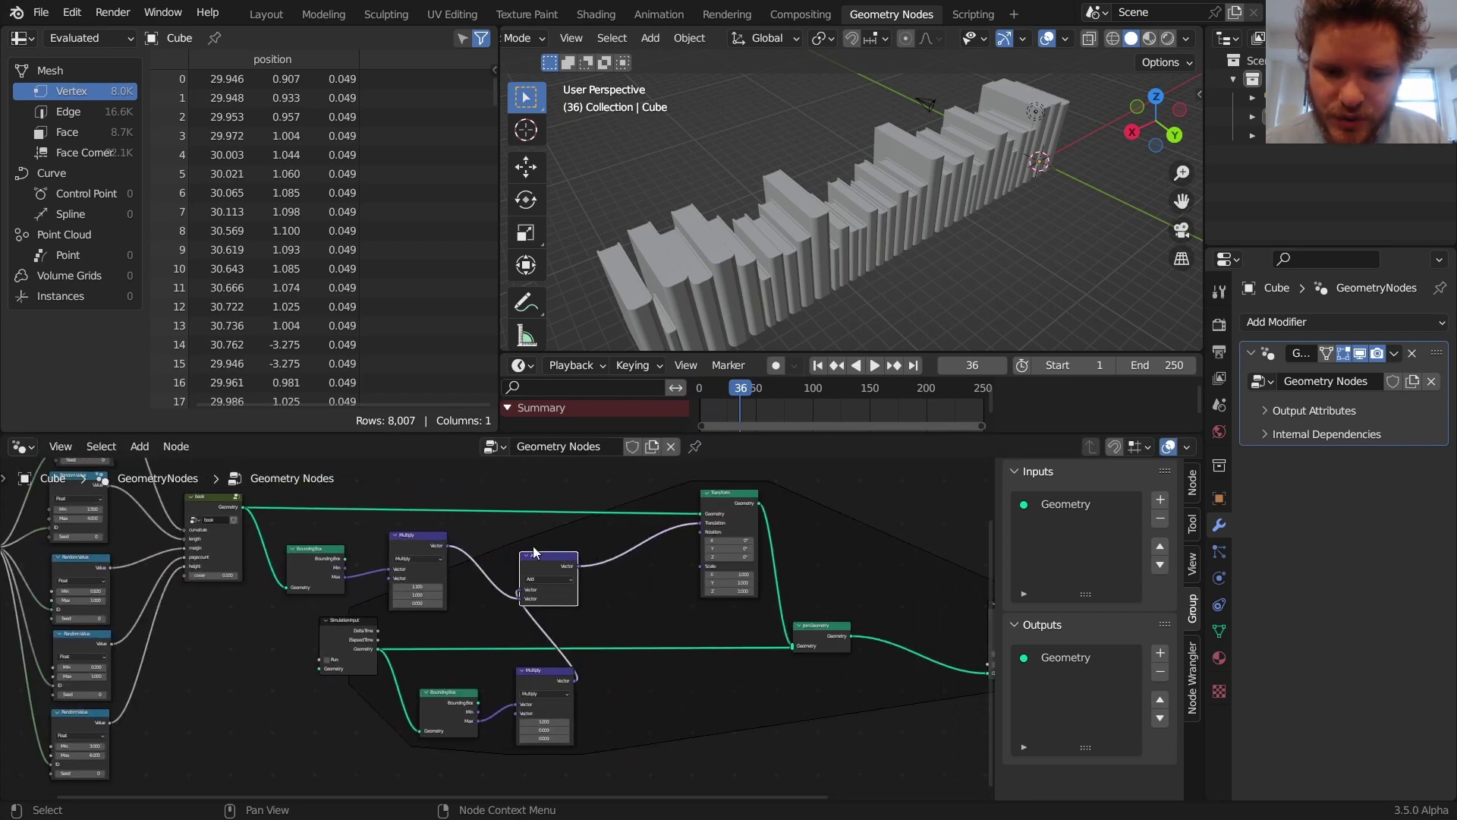
{"action": "scroll", "coordinate": [553, 549], "scroll_direction": "up", "scroll_amount": 1}
{"action": "middle_click_drag", "start_coordinate": [553, 548], "coordinate": [585, 626]}
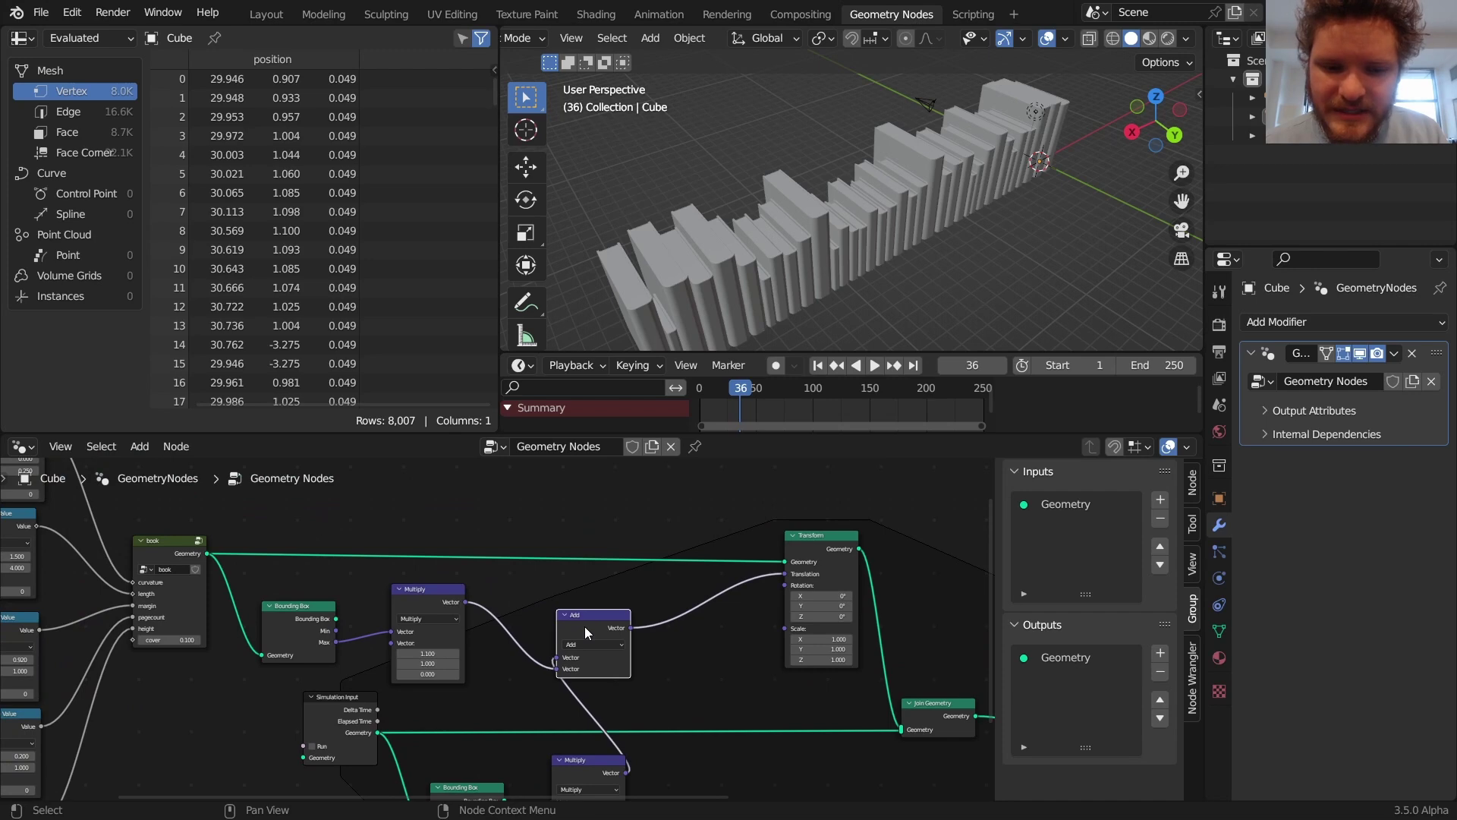
{"action": "key", "text": "shift+d"}
{"action": "left_click", "coordinate": [699, 606]}
{"action": "middle_click_drag", "start_coordinate": [651, 572], "coordinate": [718, 608]}
Add a Random Value node above the Add nodes and set its data type to Vector
{"action": "key", "text": "shift+a"}
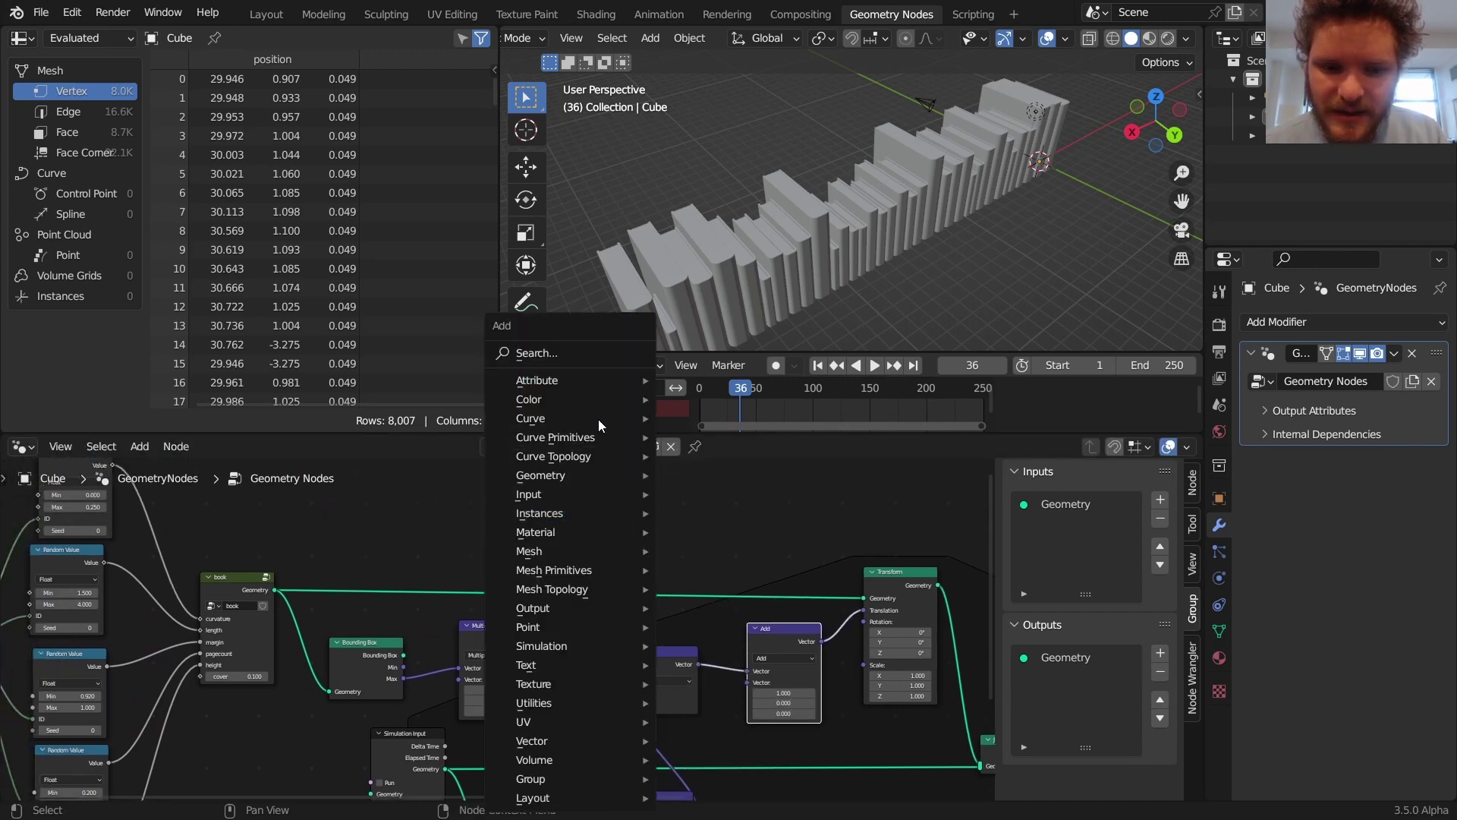
{"action": "left_click", "coordinate": [573, 349]}
{"action": "type", "text": "rando"}
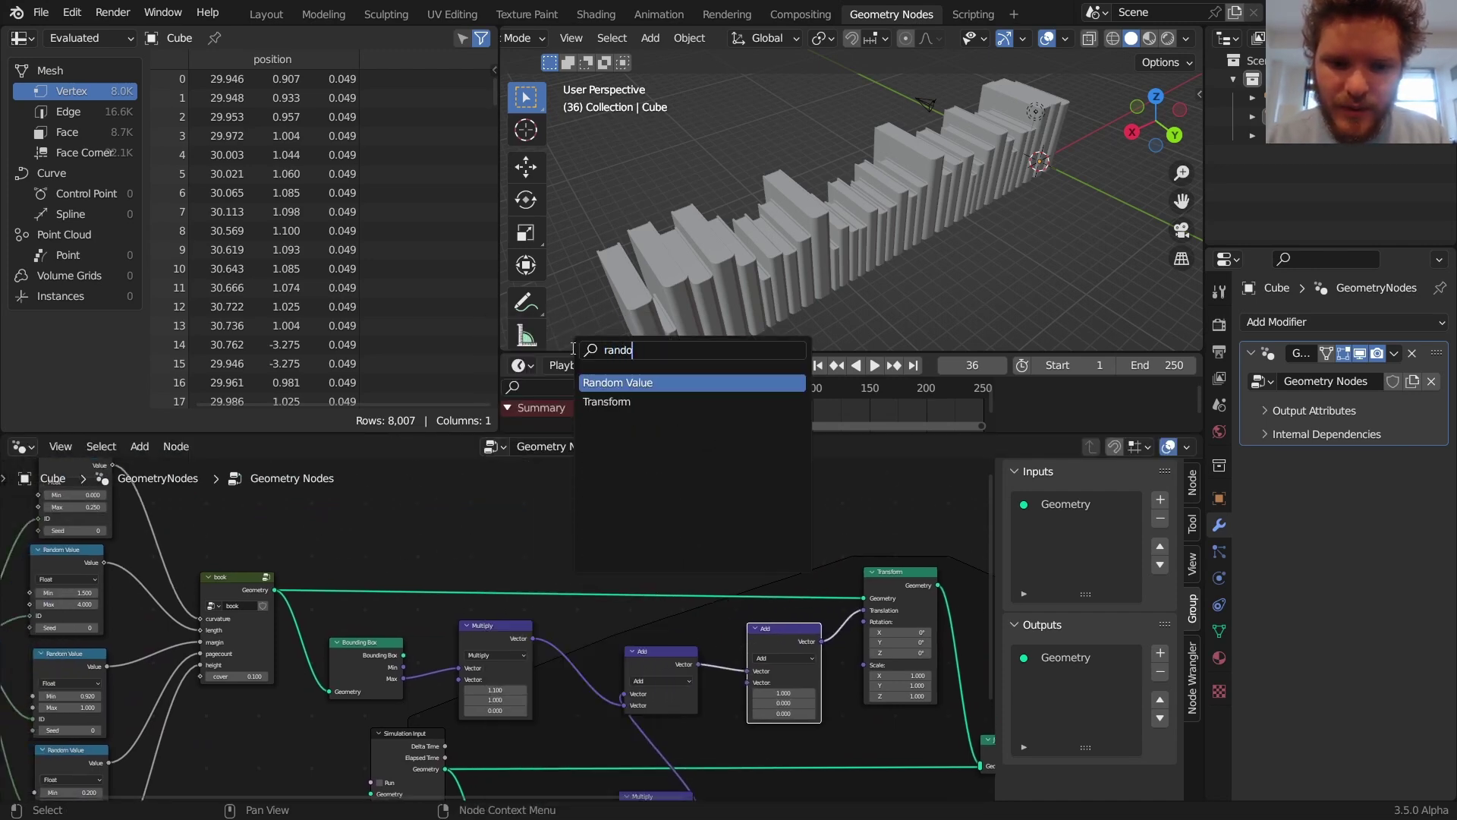
{"action": "key", "text": "Return"}
{"action": "left_click", "coordinate": [535, 460]}
{"action": "left_click", "coordinate": [573, 478]}
{"action": "left_click", "coordinate": [576, 508]}
Set the vector Random Value node's Max X and Z to 0 so that only Y is randomised
{"action": "scroll", "coordinate": [589, 522], "scroll_direction": "up", "scroll_amount": 1}
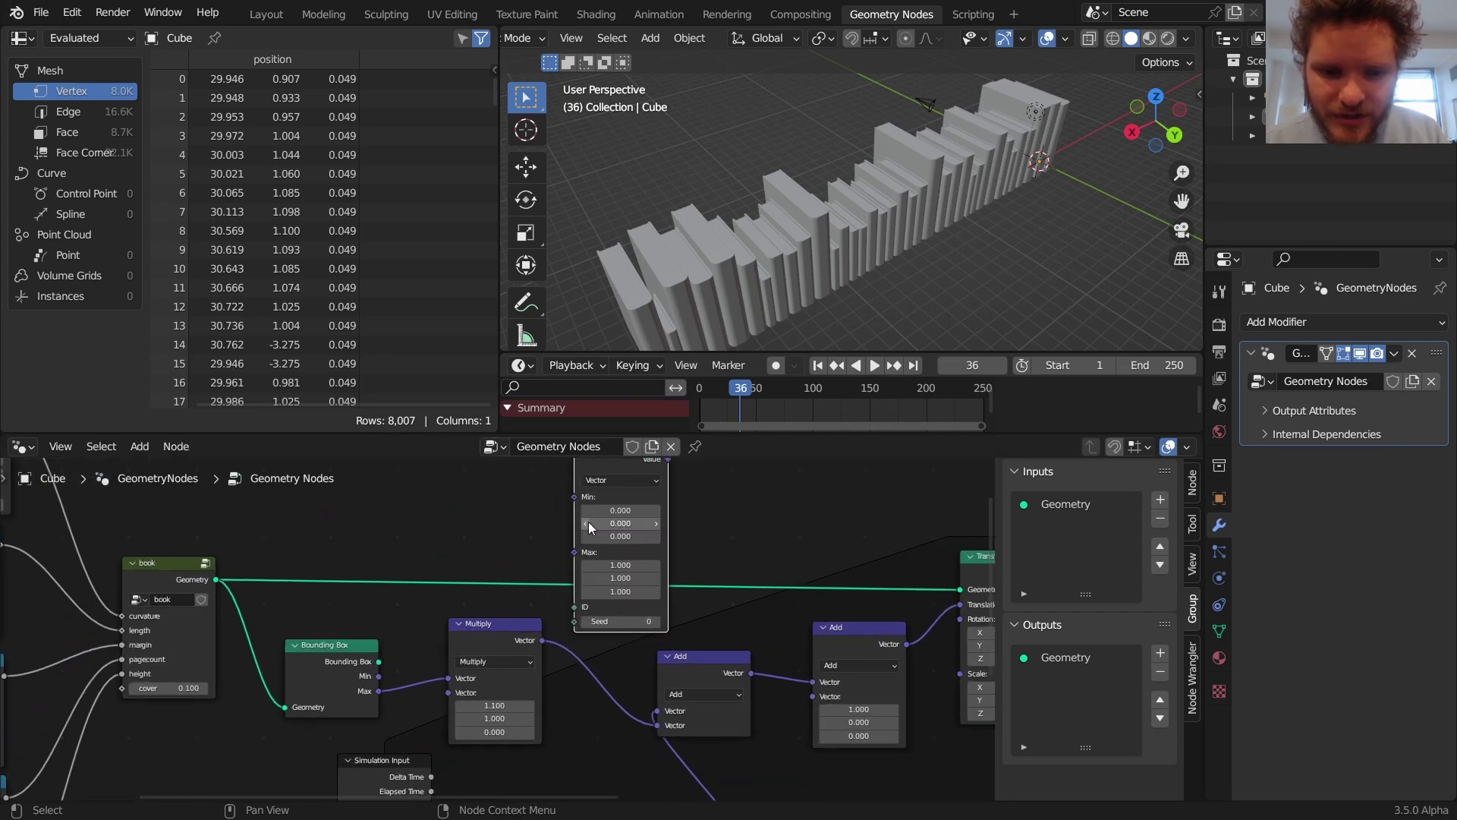
{"action": "left_click", "coordinate": [621, 591]}
{"action": "type", "text": "0"}
{"action": "key", "text": "Return"}
{"action": "left_click", "coordinate": [618, 565]}
{"action": "type", "text": "0"}
{"action": "key", "text": "Return"}
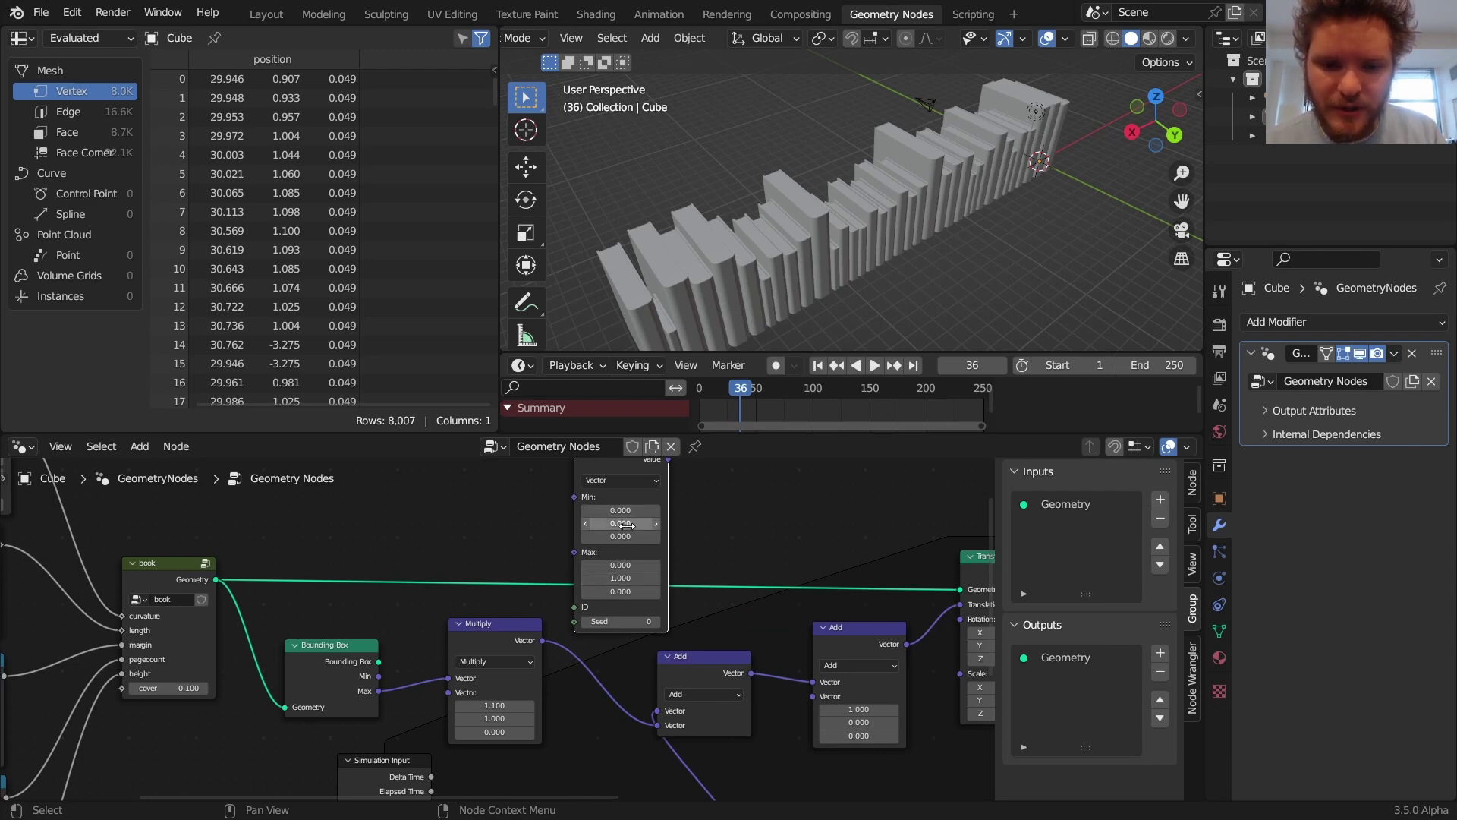
Drive the vector Random Value's ID with a new Scene Time node's Frame and feed its output into the second Add node's free Vector input
{"action": "middle_click_drag", "start_coordinate": [673, 565], "coordinate": [652, 587]}
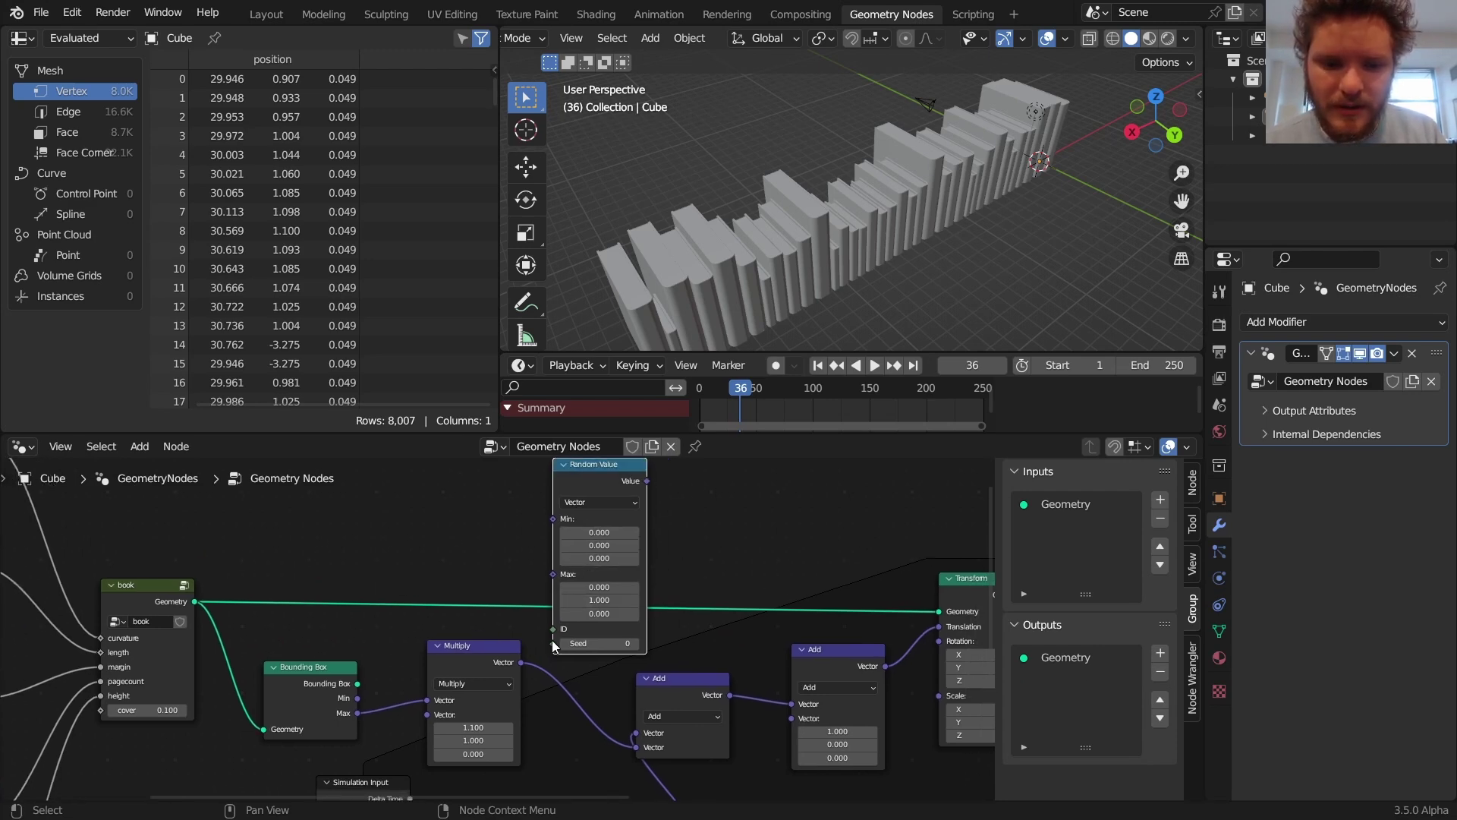
{"action": "left_click_drag", "start_coordinate": [553, 628], "coordinate": [466, 536]}
{"action": "type", "text": "fra"}
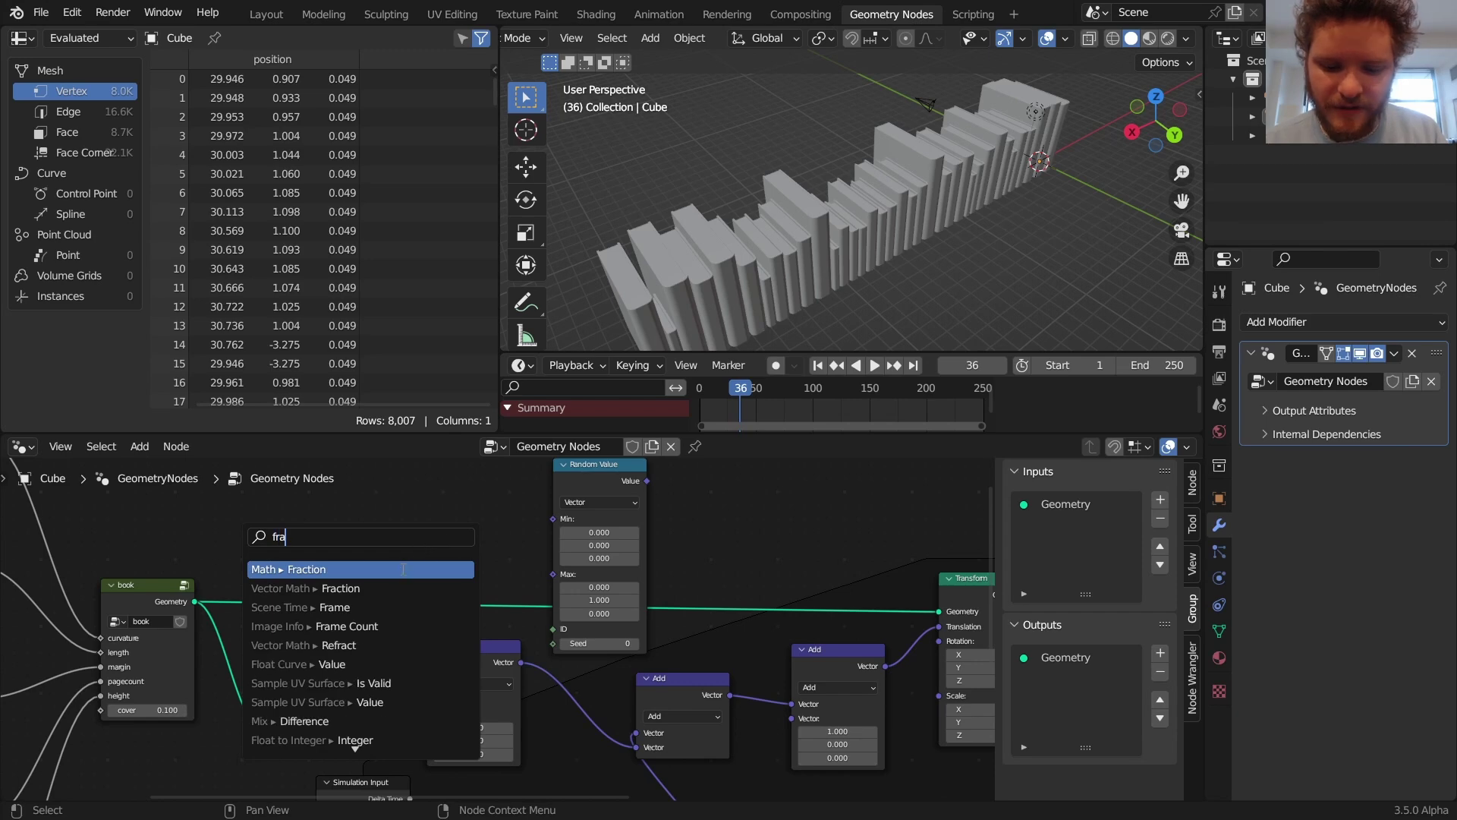
{"action": "type", "text": "me"}
{"action": "key", "text": "Return"}
{"action": "left_click", "coordinate": [403, 569]}
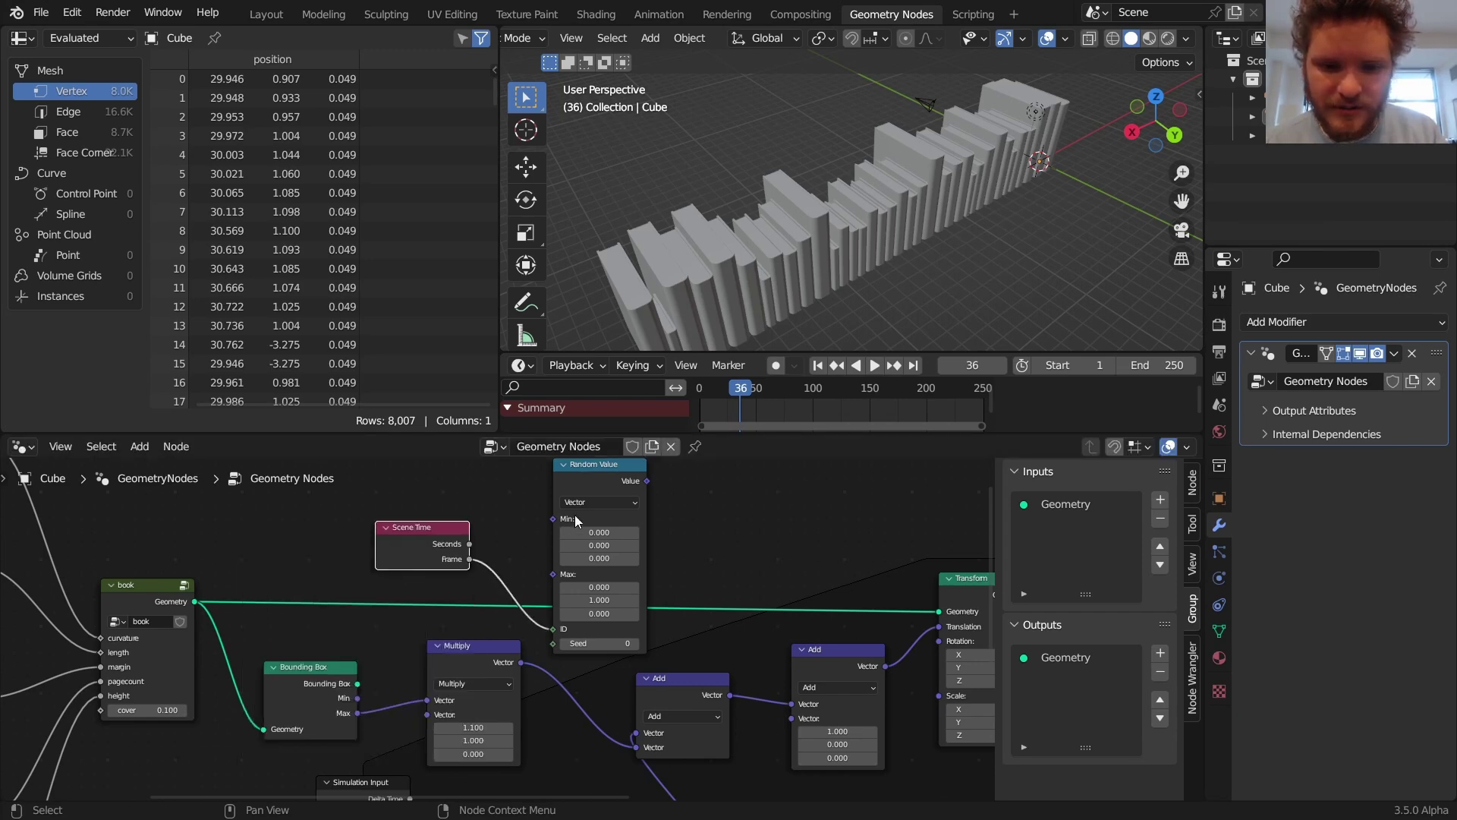
{"action": "left_click_drag", "start_coordinate": [647, 481], "coordinate": [793, 717]}
Replay the simulation from frame 1 several times and check the random Y offsets of the books
{"action": "key", "text": "shift+Left"}
{"action": "key", "text": "space"}
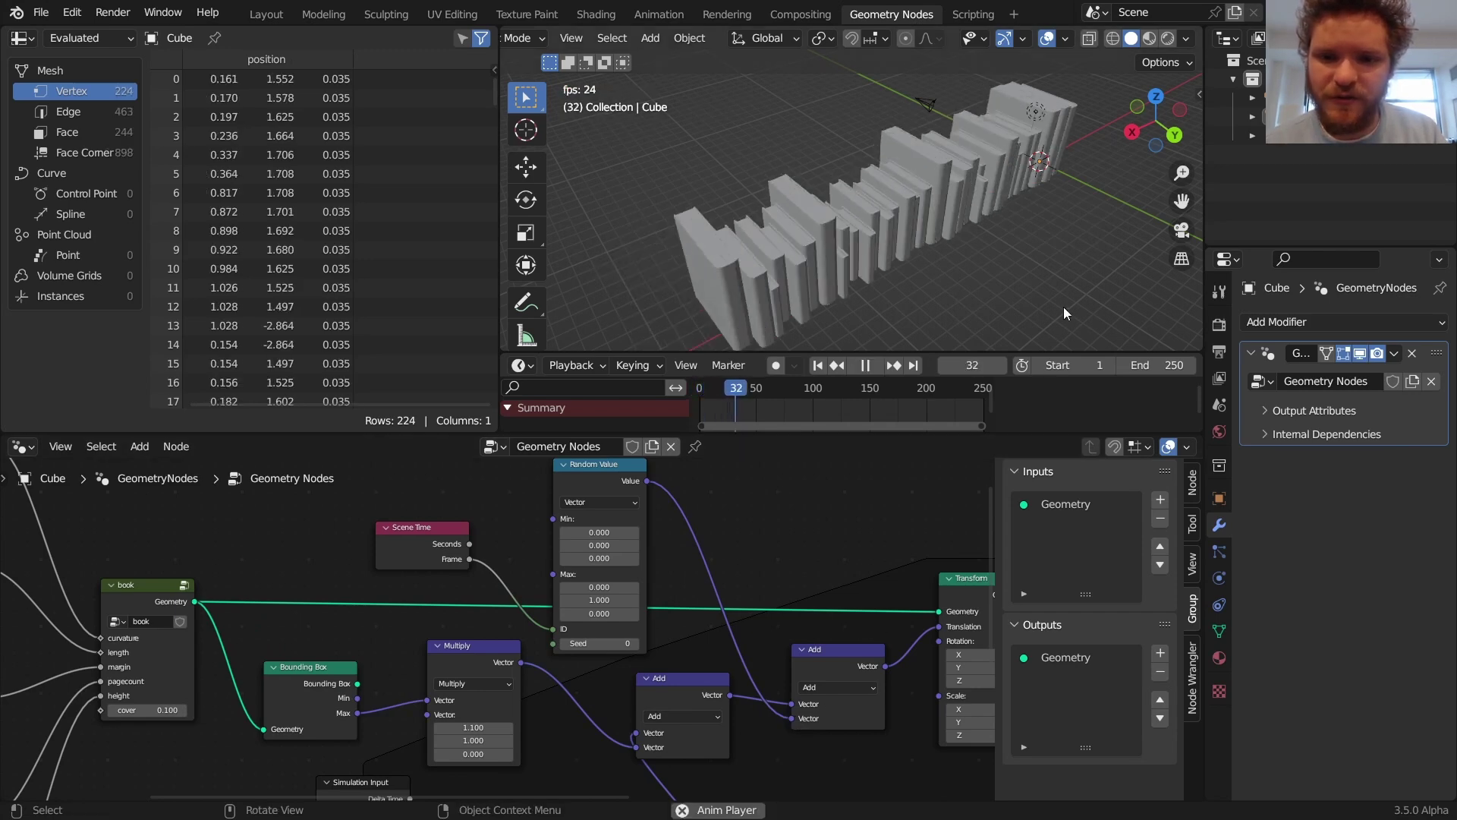
{"action": "middle_click_drag", "start_coordinate": [938, 166], "coordinate": [1051, 196]}
{"action": "key", "text": "space"}
{"action": "key", "text": "space"}
{"action": "key", "text": "shift+Left"}
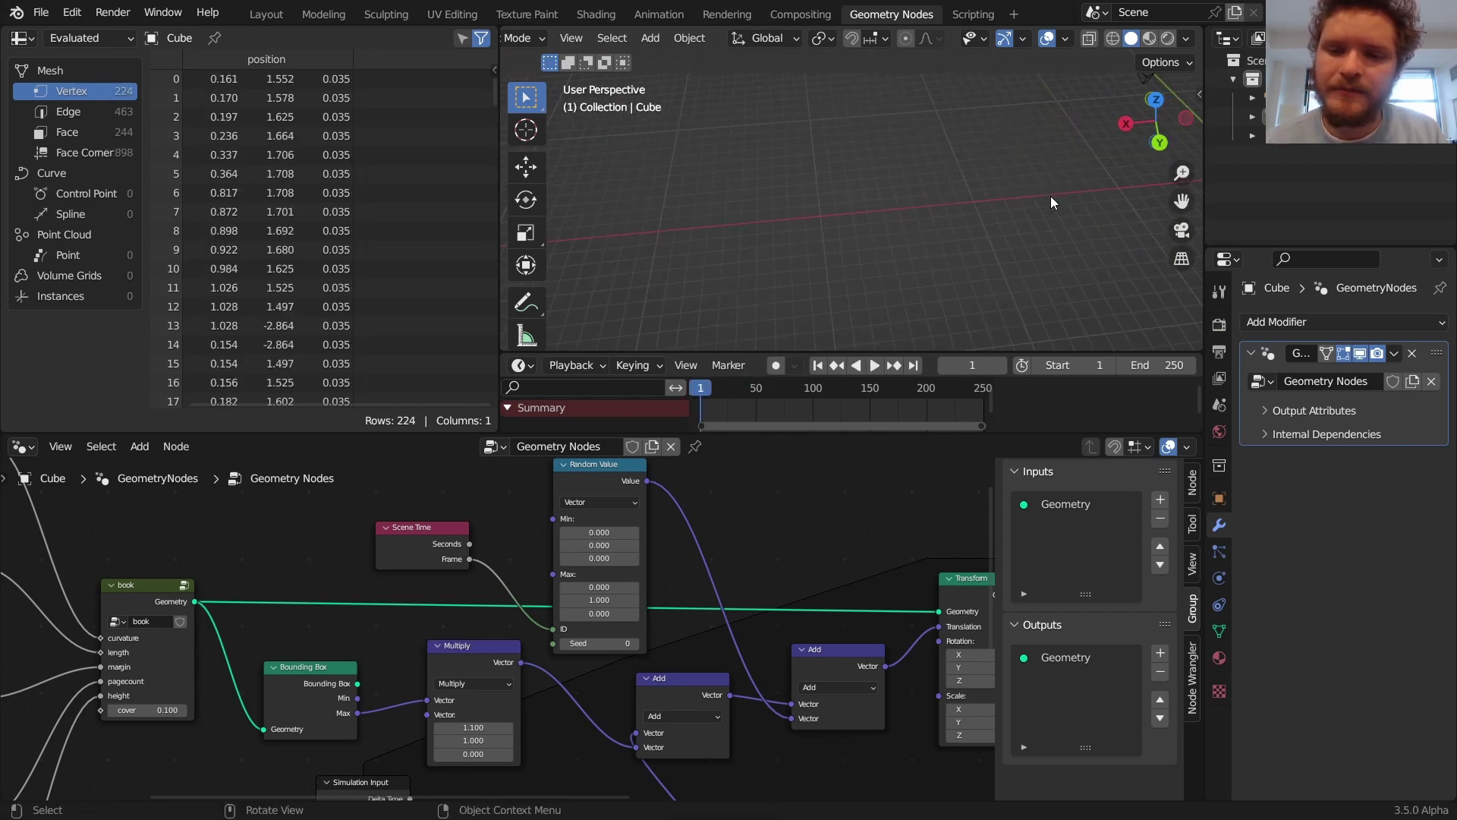
{"action": "key", "text": "space"}
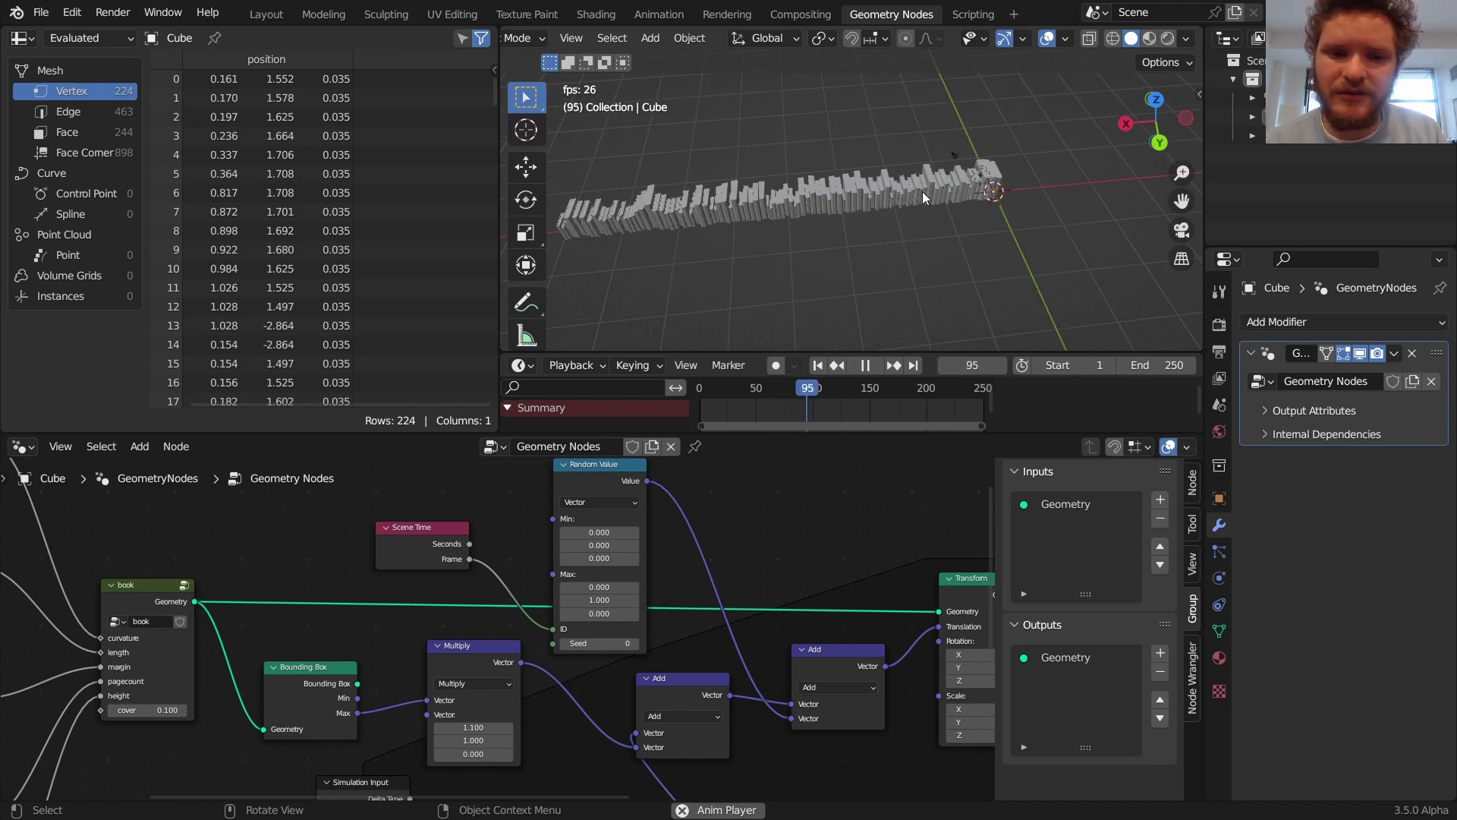
{"action": "key", "text": "space"}
{"action": "key", "text": "shift+Left"}
{"action": "key", "text": "space"}
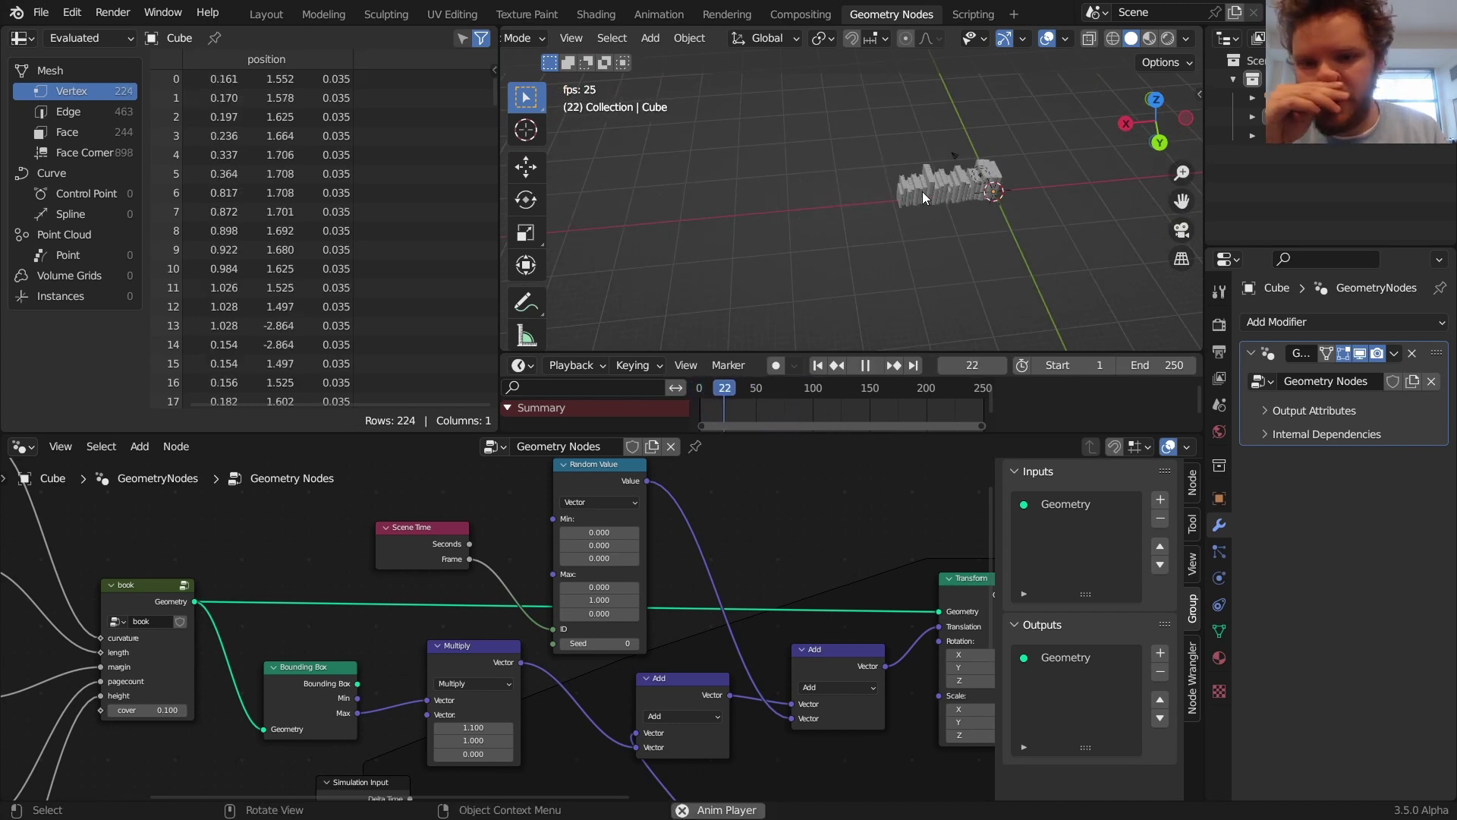
{"action": "key", "text": "space"}
{"action": "key", "text": "shift+Left"}
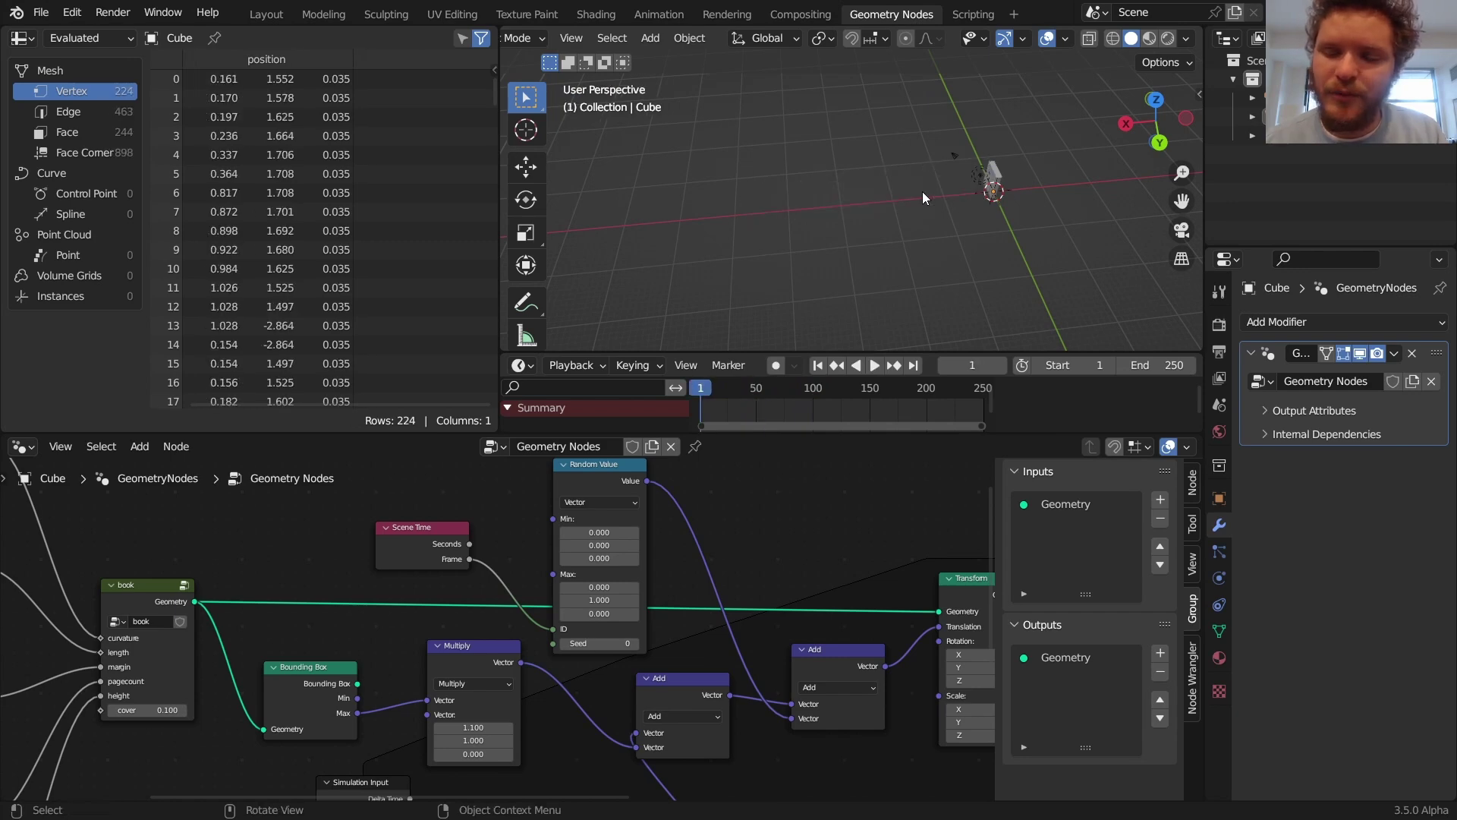
{"action": "key", "text": "space"}
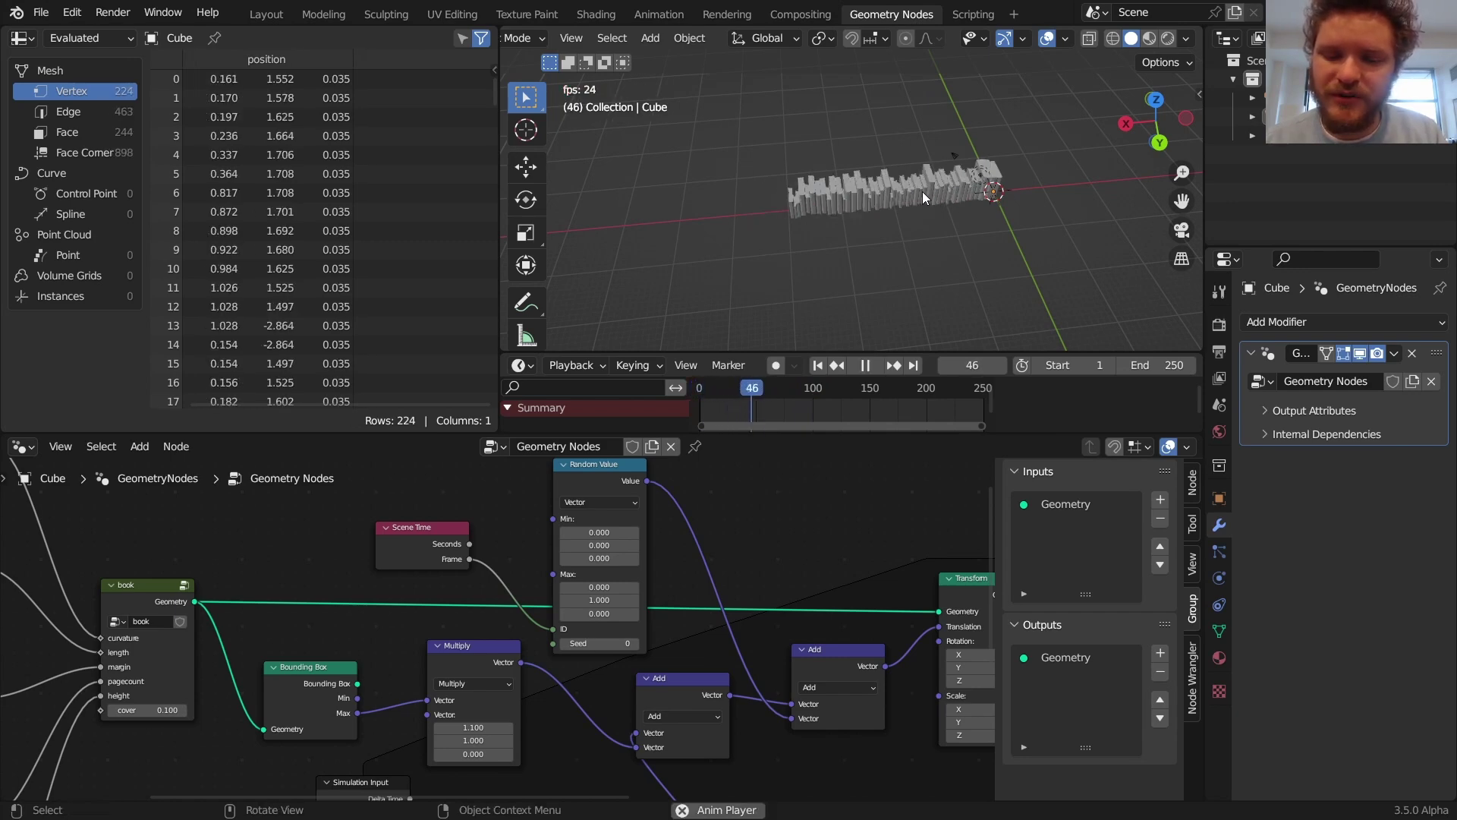
{"action": "key", "text": "space"}
{"action": "middle_click_drag", "start_coordinate": [979, 172], "coordinate": [986, 103]}
{"action": "key", "text": "d"}
{"action": "left_click_drag", "start_coordinate": [1003, 202], "coordinate": [784, 210]}
{"action": "key", "text": "d"}
{"action": "left_click_drag", "start_coordinate": [1003, 137], "coordinate": [839, 137]}
{"action": "key", "text": "ctrl+z"}
{"action": "key", "text": "ctrl+z"}
Replay the simulation and move the book group node slightly down and closer to the Random Value nodes
{"action": "key", "text": "space"}
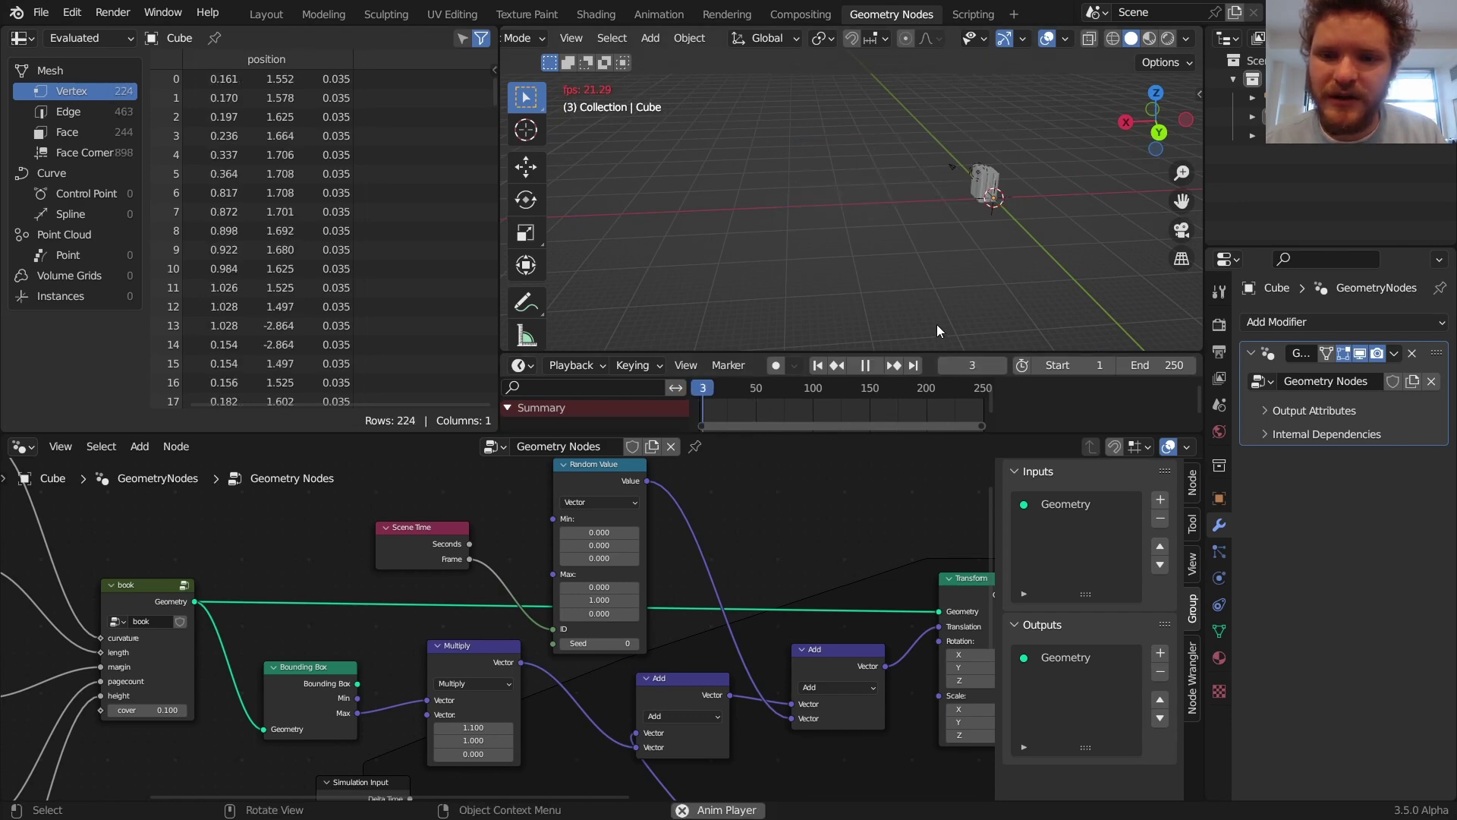
{"action": "scroll", "coordinate": [867, 467], "scroll_direction": "down", "scroll_amount": 15}
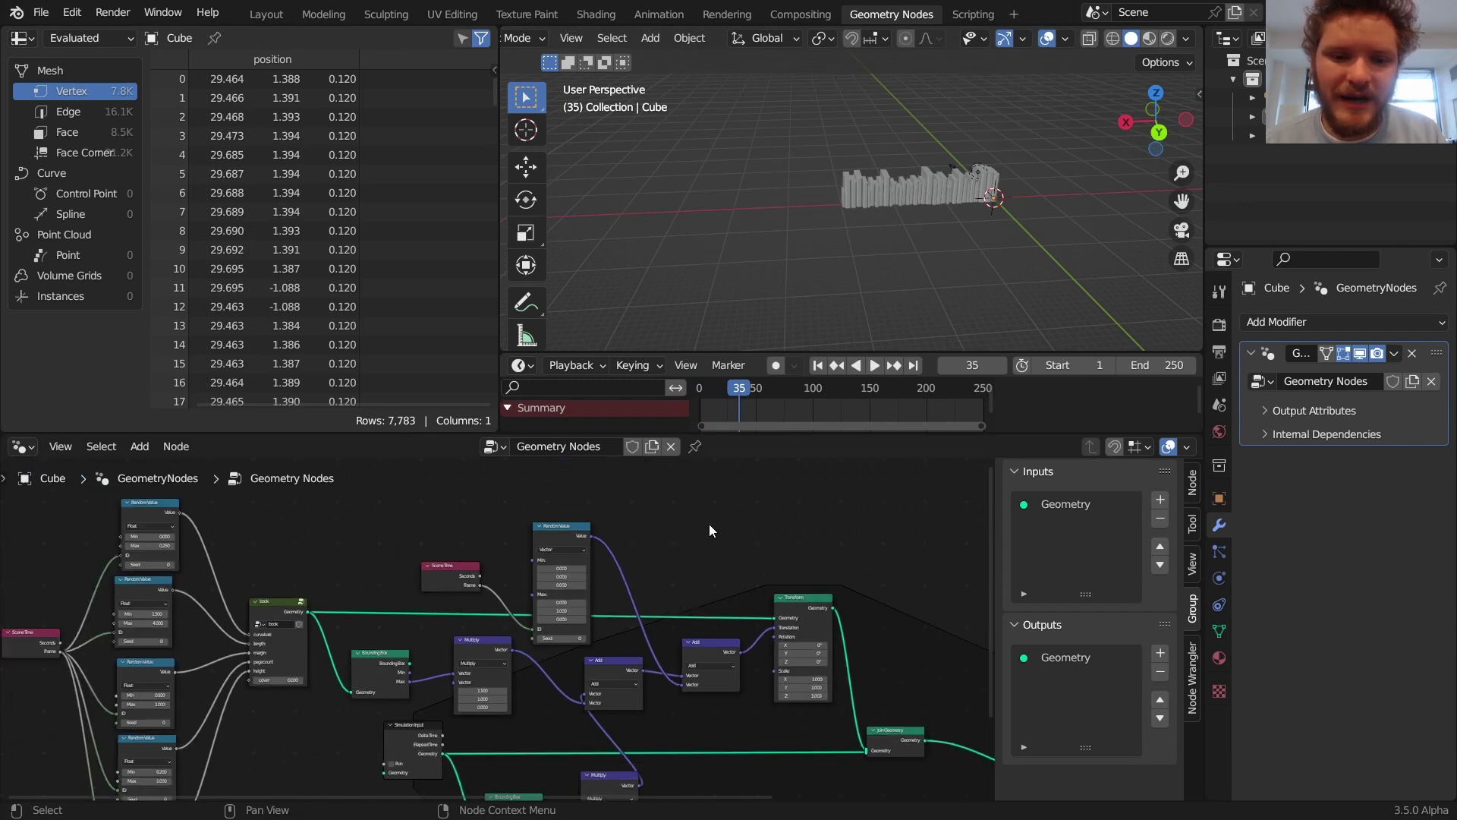
{"action": "middle_click_drag", "start_coordinate": [579, 594], "coordinate": [746, 561]}
{"action": "scroll", "coordinate": [533, 618], "scroll_direction": "up", "scroll_amount": 6}
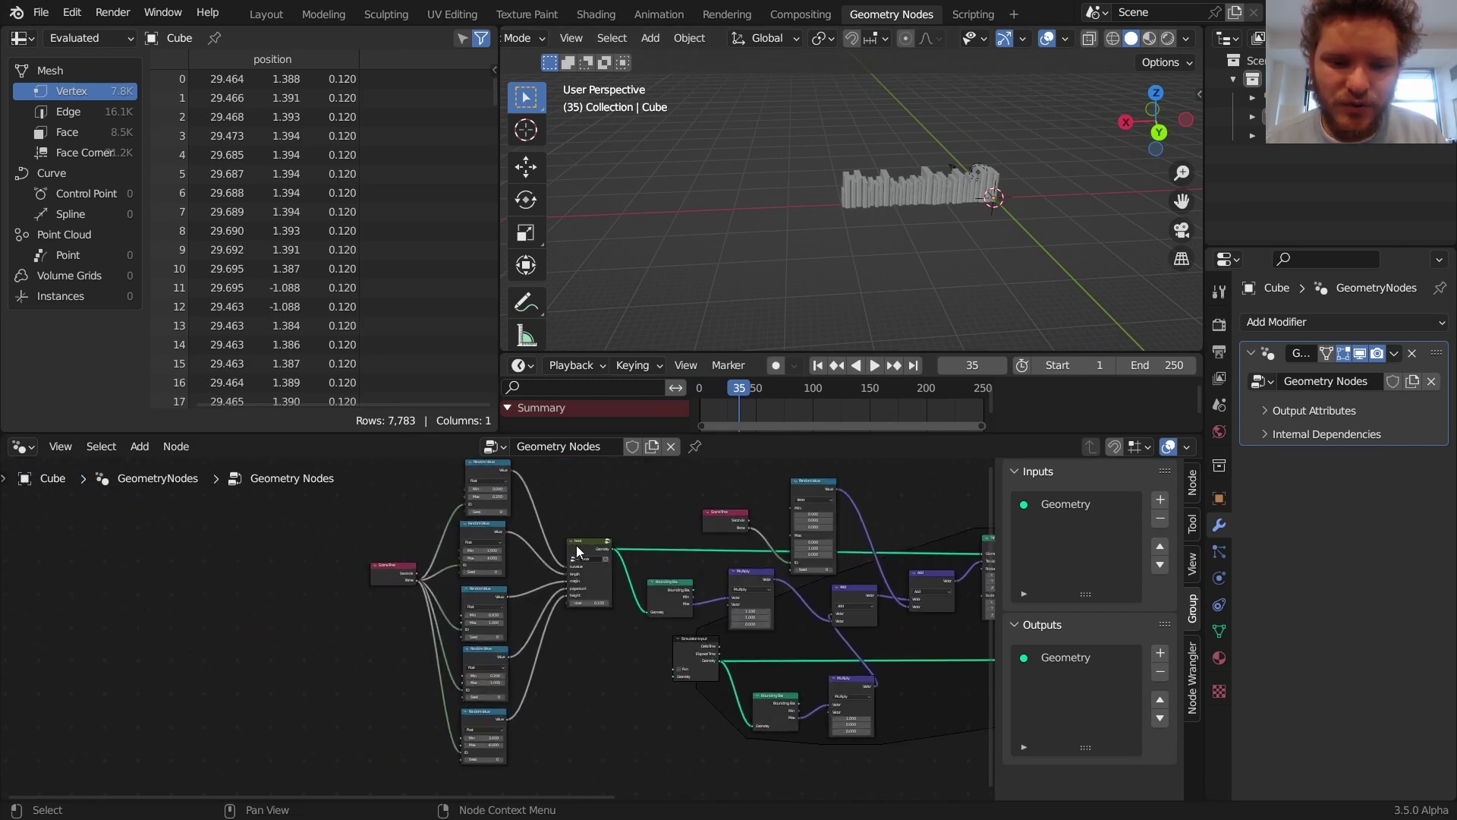
{"action": "left_click_drag", "start_coordinate": [576, 545], "coordinate": [561, 585]}
{"action": "middle_click_drag", "start_coordinate": [730, 638], "coordinate": [433, 624]}
{"action": "scroll", "coordinate": [972, 231], "scroll_direction": "up", "scroll_amount": 5}
{"action": "middle_click_drag", "start_coordinate": [972, 215], "coordinate": [759, 227], "text": "shift"}
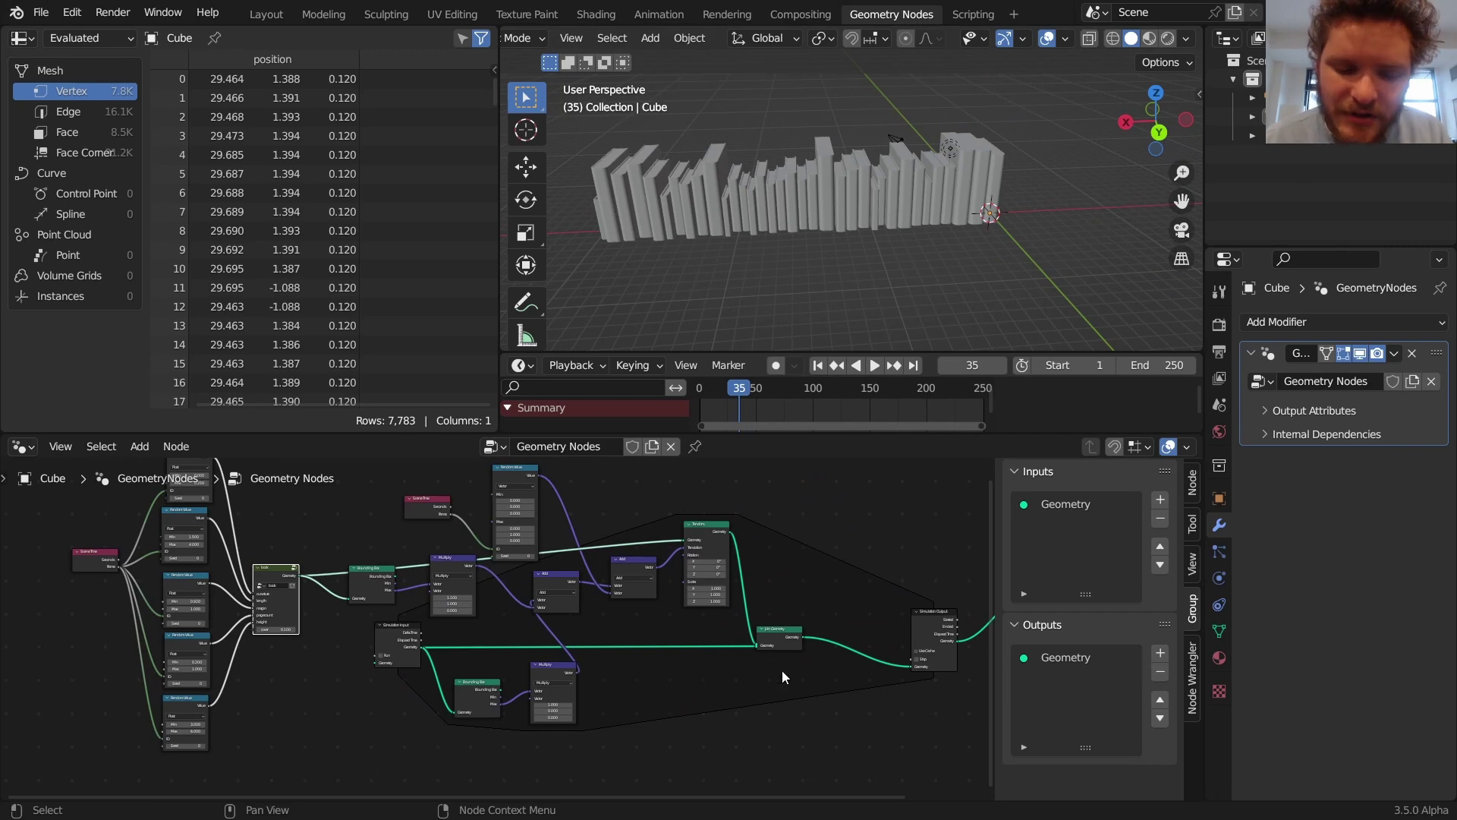
{"action": "scroll", "coordinate": [827, 264], "scroll_direction": "down", "scroll_amount": 6}
{"action": "middle_click_drag", "start_coordinate": [813, 232], "coordinate": [852, 317]}
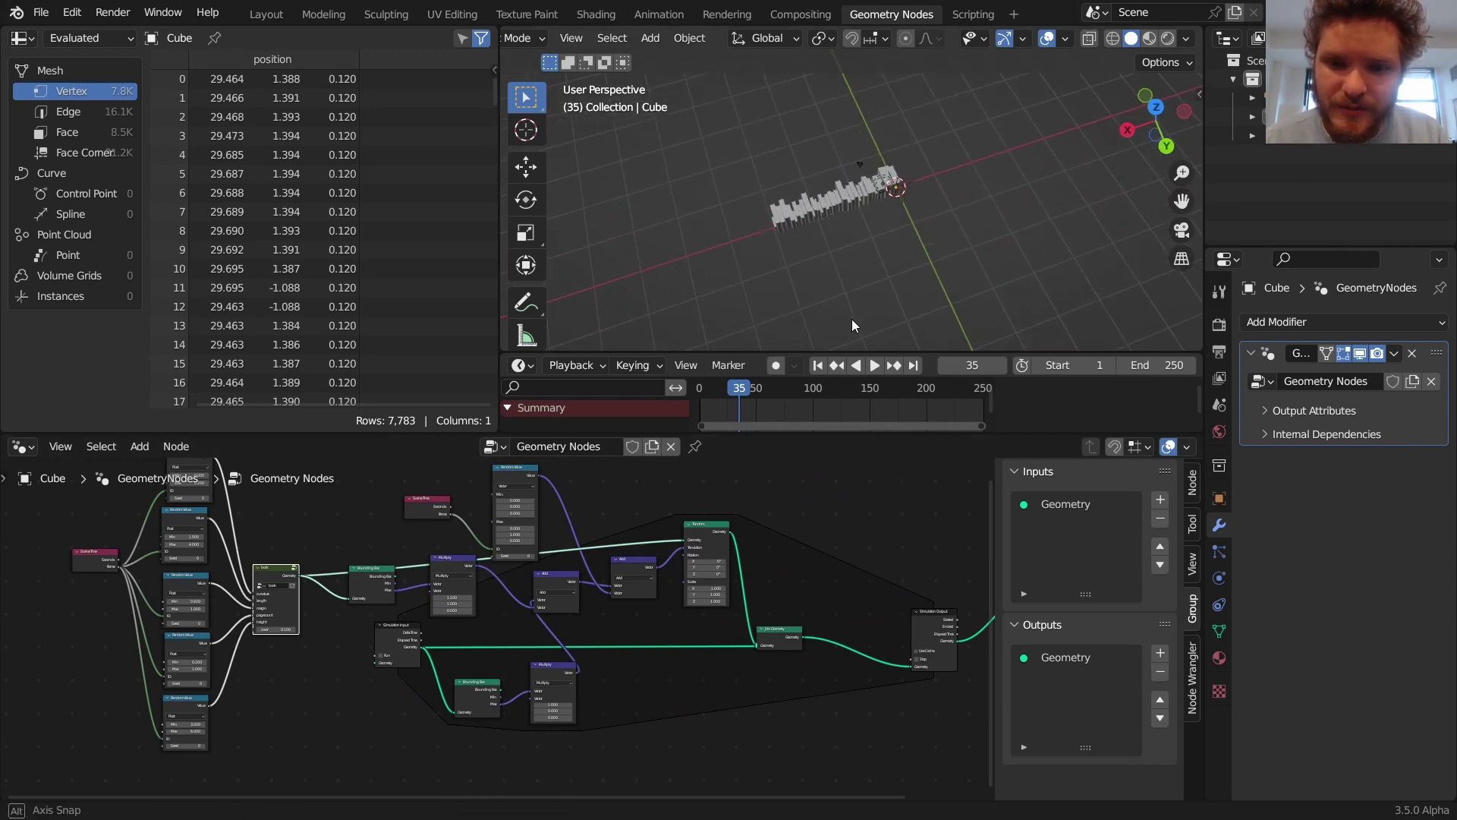
{"action": "key", "text": "d"}
{"action": "mouse_move", "coordinate": [852, 194]}
{"action": "left_mouse_down"}
{"action": "mouse_move", "coordinate": [858, 236]}
{"action": "mouse_move", "coordinate": [993, 167]}
{"action": "mouse_move", "coordinate": [958, 144]}
{"action": "left_mouse_up"}
{"action": "mouse_move", "coordinate": [938, 138]}
{"action": "right_mouse_down"}
{"action": "mouse_move", "coordinate": [983, 188]}
{"action": "mouse_move", "coordinate": [895, 246]}
{"action": "mouse_move", "coordinate": [865, 166]}
{"action": "mouse_move", "coordinate": [850, 173]}
{"action": "right_mouse_up"}
{"action": "scroll", "coordinate": [850, 171], "scroll_direction": "up", "scroll_amount": 5}
{"action": "middle_click_drag", "start_coordinate": [852, 186], "coordinate": [891, 87]}
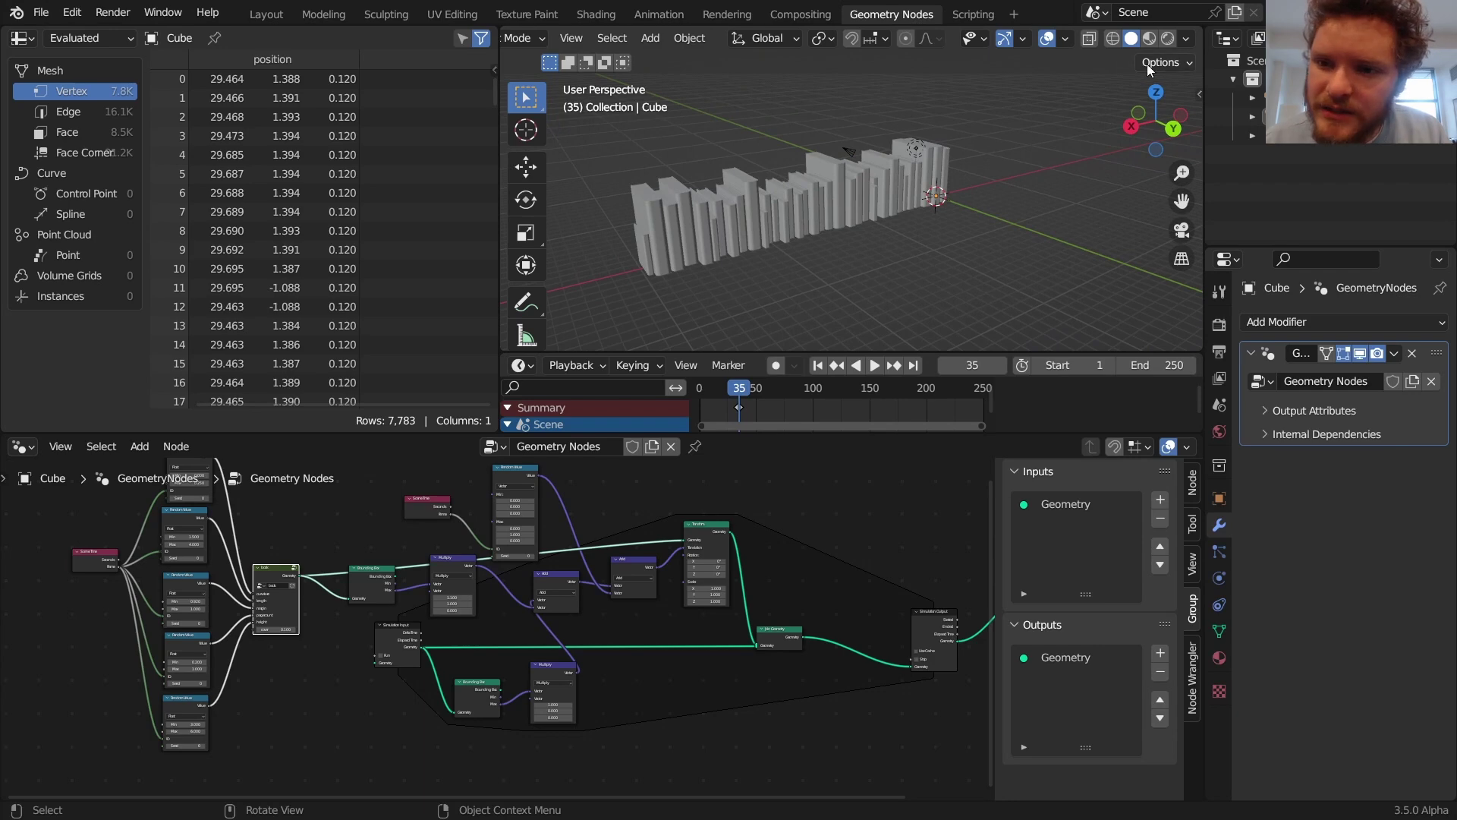
Switch the viewport to Rendered shading and move the light to about X -6.1, Y 5.4, Z 12.5 m
{"action": "left_click", "coordinate": [1173, 41]}
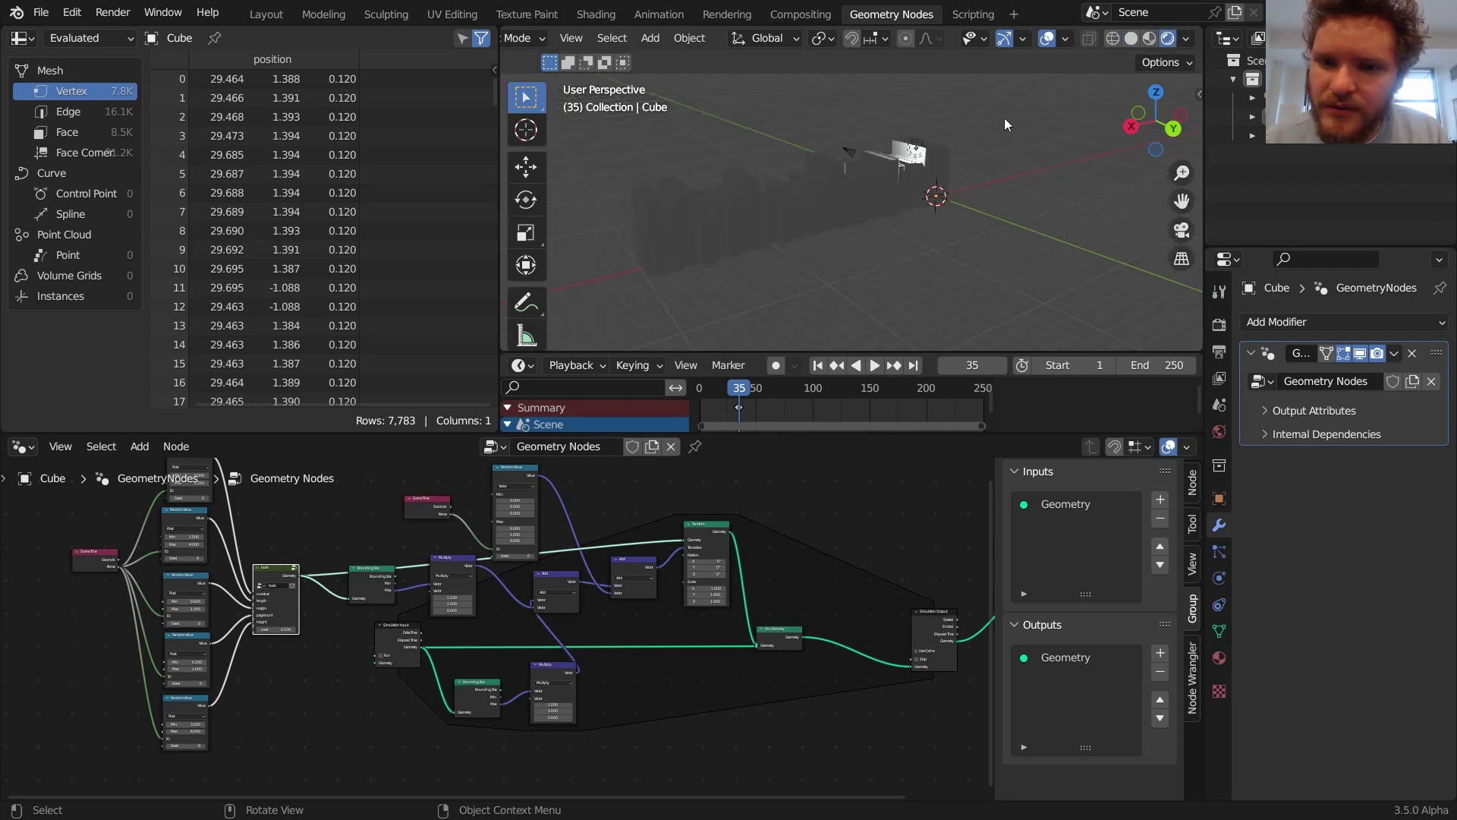
{"action": "left_click", "coordinate": [916, 148]}
{"action": "key", "text": "g"}
{"action": "left_click", "coordinate": [1031, 68]}
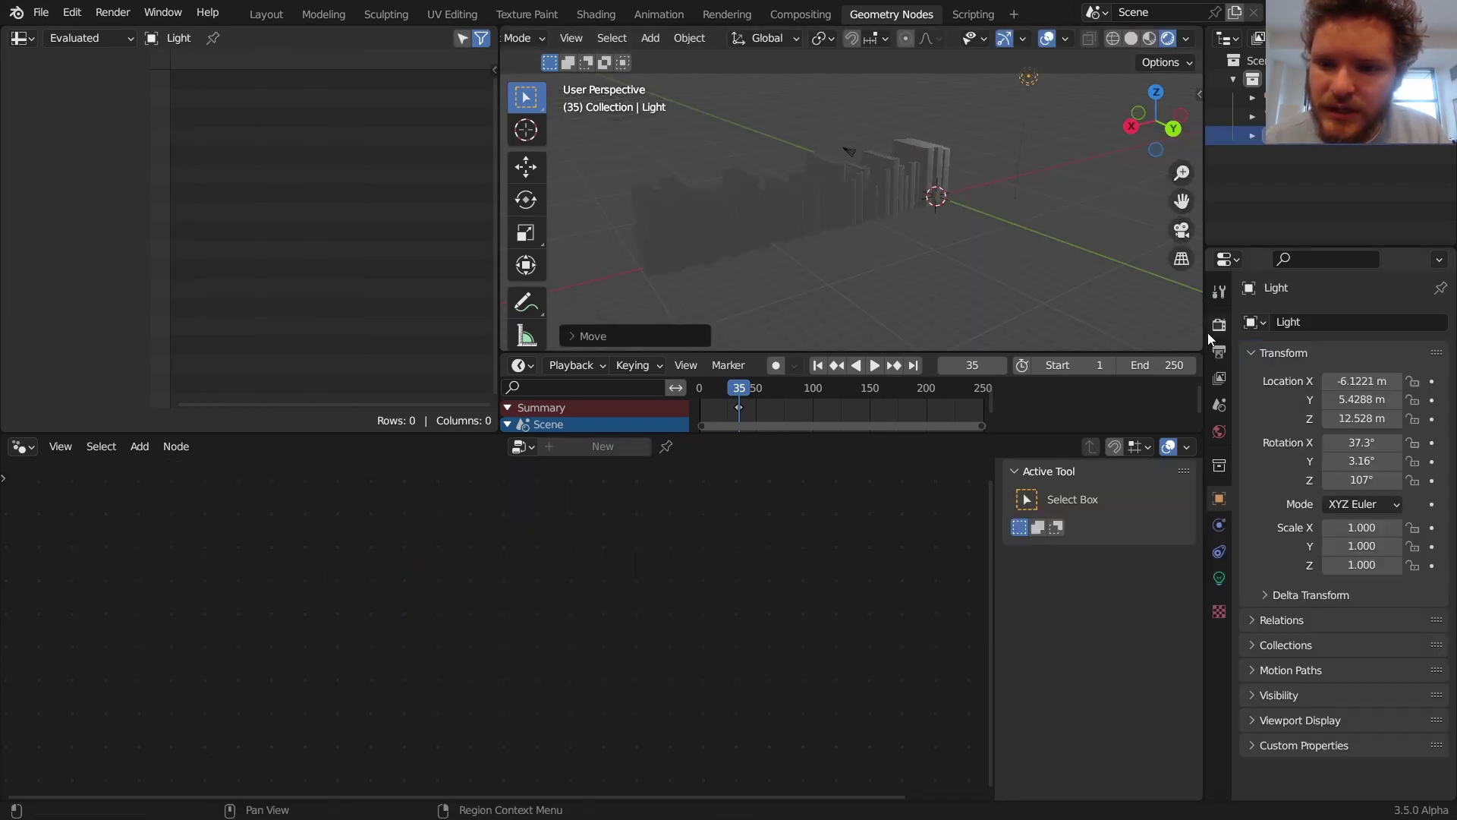